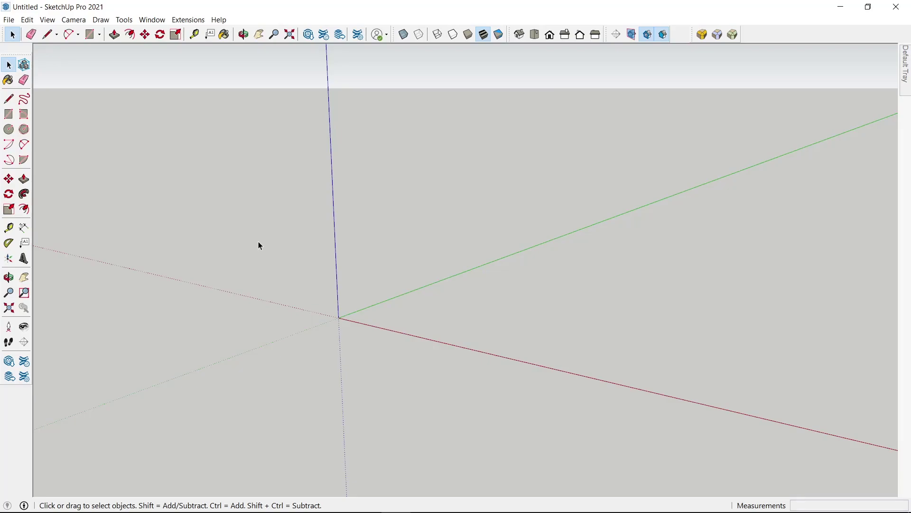
Import the bedside table photo from the furniture images folder as an image.
{"action": "left_click", "coordinate": [14, 23]}
{"action": "left_click", "coordinate": [40, 194]}
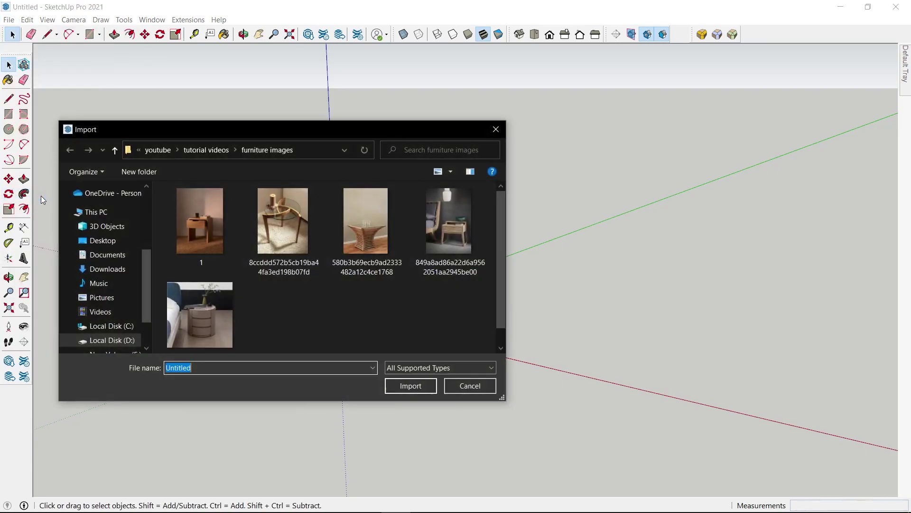
{"action": "left_click", "coordinate": [460, 230]}
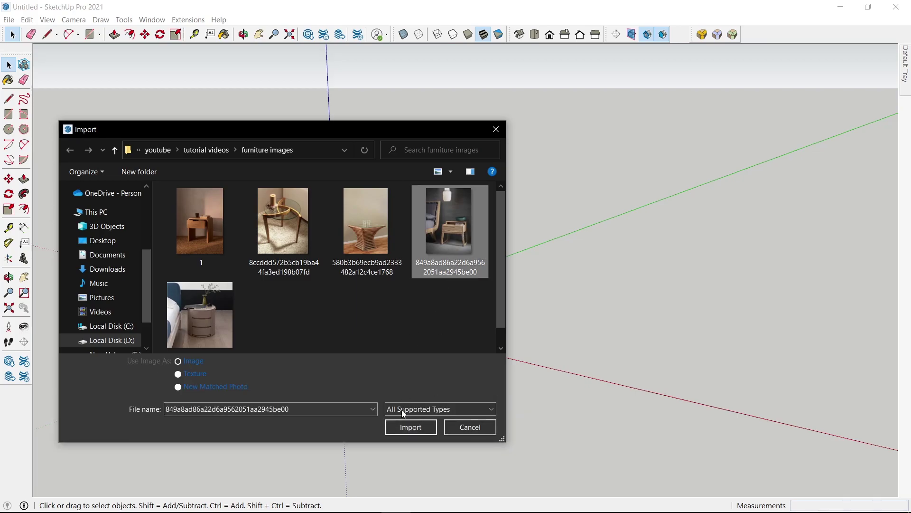
{"action": "left_click", "coordinate": [411, 427]}
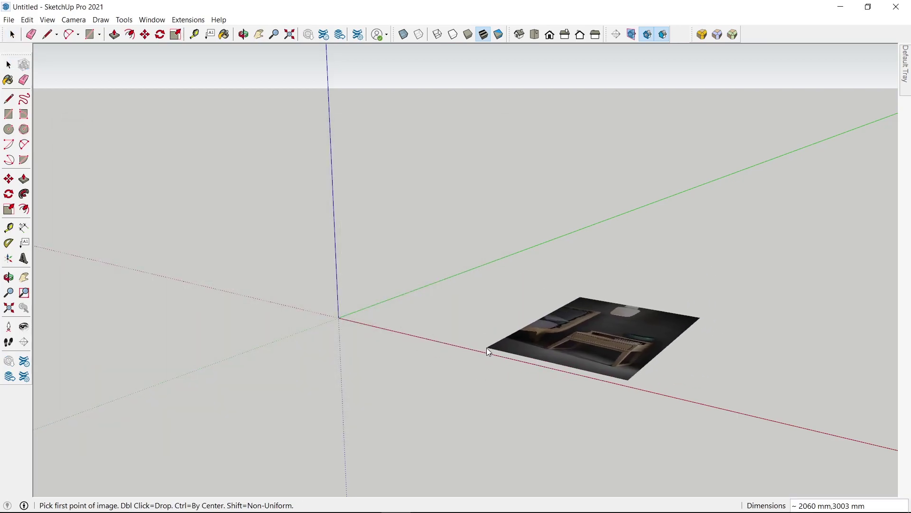
Place the bedside table photo flat on the ground with two clicks.
{"action": "left_click", "coordinate": [532, 362]}
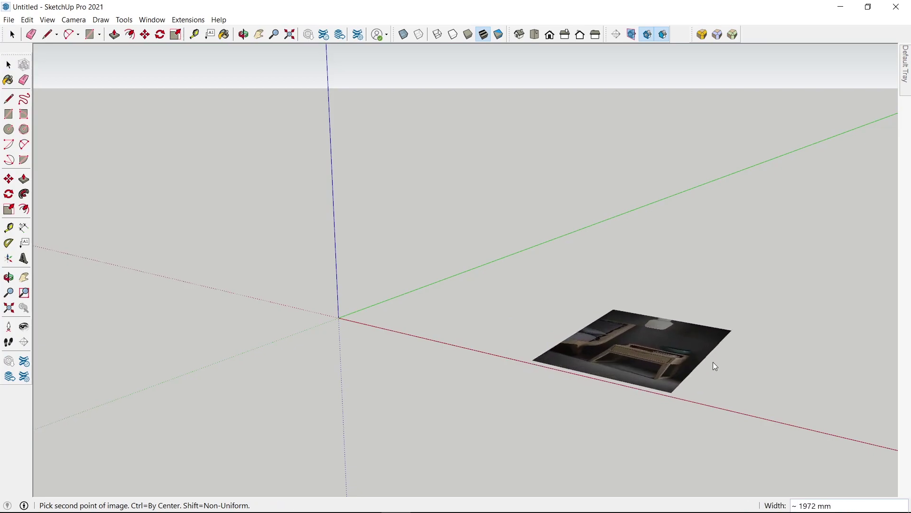
{"action": "scroll", "coordinate": [582, 357], "scroll_direction": "up", "scroll_amount": 2}
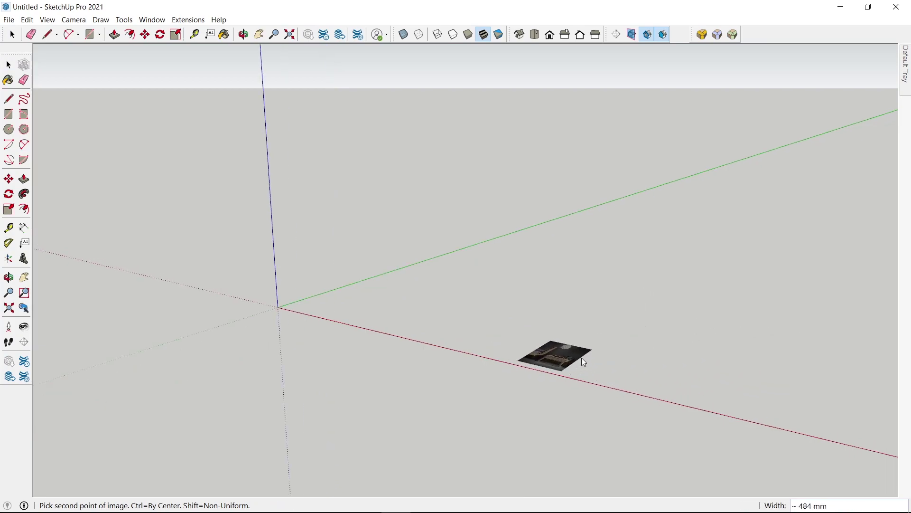
{"action": "scroll", "coordinate": [598, 347], "scroll_direction": "up", "scroll_amount": 1}
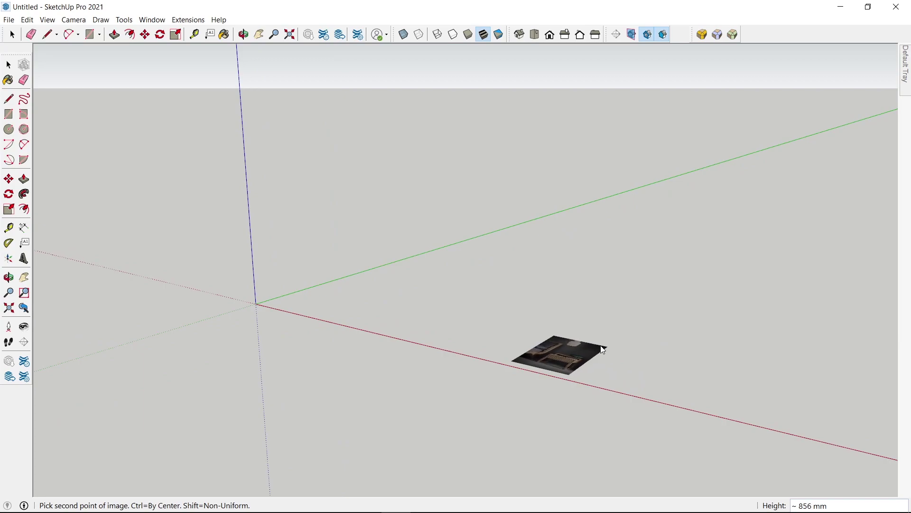
{"action": "left_click", "coordinate": [616, 348]}
{"action": "mouse_move", "coordinate": [321, 374]}
{"action": "middle_mouse_down"}
{"action": "mouse_move", "coordinate": [663, 423]}
{"action": "mouse_move", "coordinate": [501, 331]}
{"action": "middle_mouse_up"}
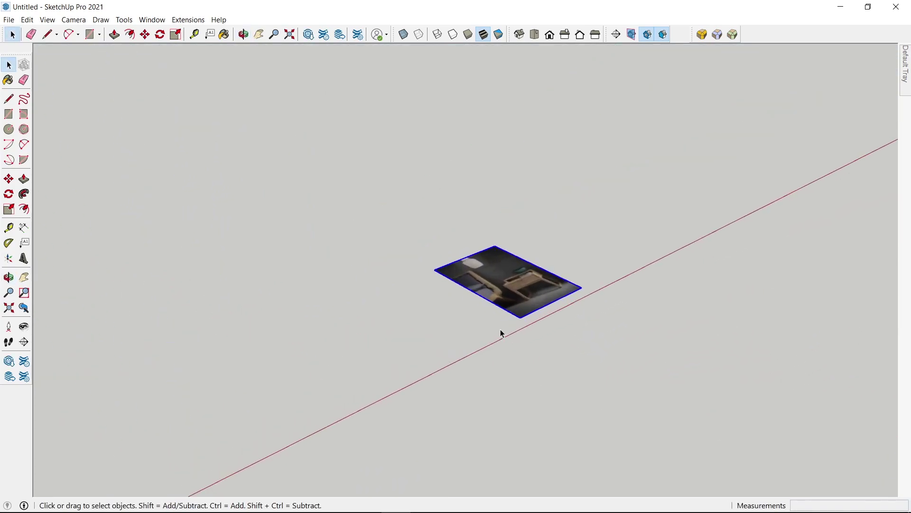
{"action": "scroll", "coordinate": [502, 332], "scroll_direction": "up", "scroll_amount": 2}
Rotate the photo 90° upright along the red axis and orbit to face it.
{"action": "key", "text": "q"}
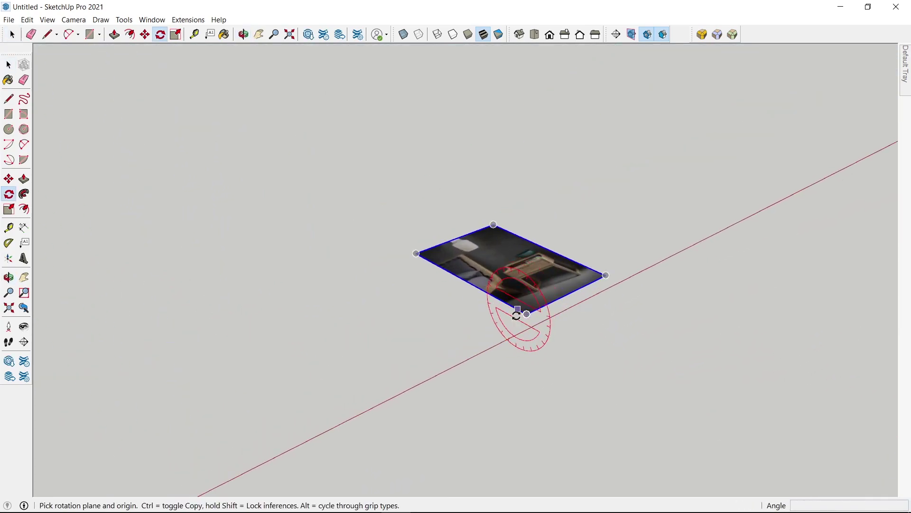
{"action": "left_click", "coordinate": [566, 332]}
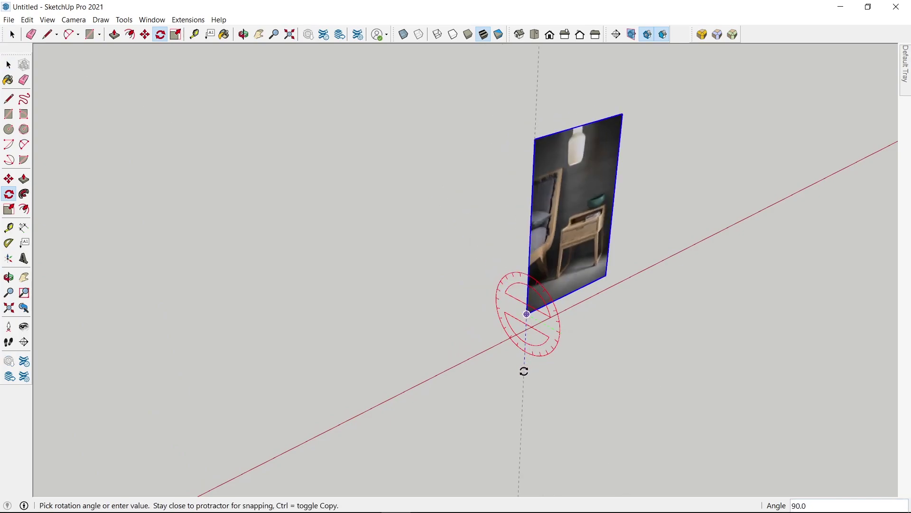
{"action": "left_click", "coordinate": [525, 371]}
{"action": "mouse_move", "coordinate": [659, 323]}
{"action": "middle_mouse_down"}
{"action": "mouse_move", "coordinate": [505, 289]}
{"action": "mouse_move", "coordinate": [569, 261]}
{"action": "mouse_move", "coordinate": [702, 304]}
{"action": "mouse_move", "coordinate": [566, 257]}
{"action": "middle_mouse_up"}
{"action": "key", "text": "space"}
{"action": "scroll", "coordinate": [543, 270], "scroll_direction": "down", "scroll_amount": 3}
{"action": "scroll", "coordinate": [712, 310], "scroll_direction": "up", "scroll_amount": 2}
{"action": "scroll", "coordinate": [711, 306], "scroll_direction": "up", "scroll_amount": 2}
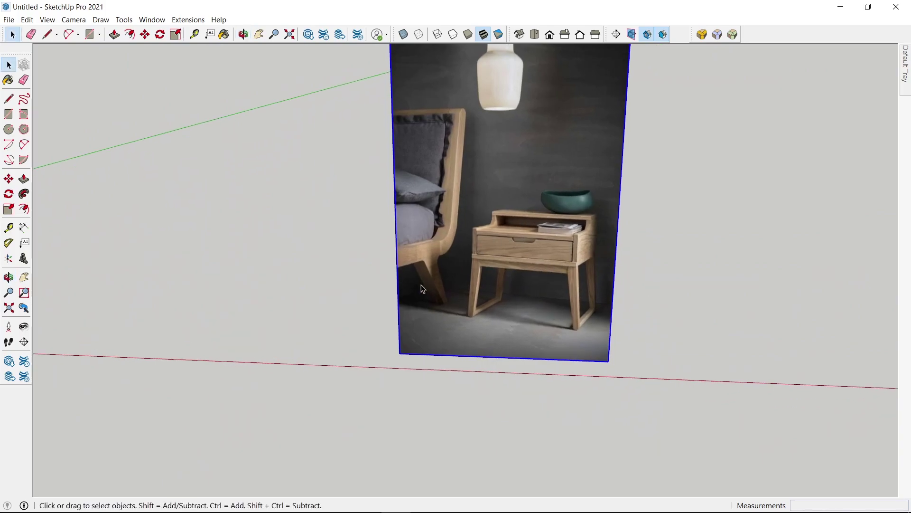
{"action": "scroll", "coordinate": [551, 315], "scroll_direction": "down", "scroll_amount": 2}
{"action": "scroll", "coordinate": [346, 299], "scroll_direction": "up", "scroll_amount": 2}
Draw a 400 × 500 mm rectangle on the ground.
{"action": "scroll", "coordinate": [380, 304], "scroll_direction": "up", "scroll_amount": 1}
{"action": "key", "text": "r"}
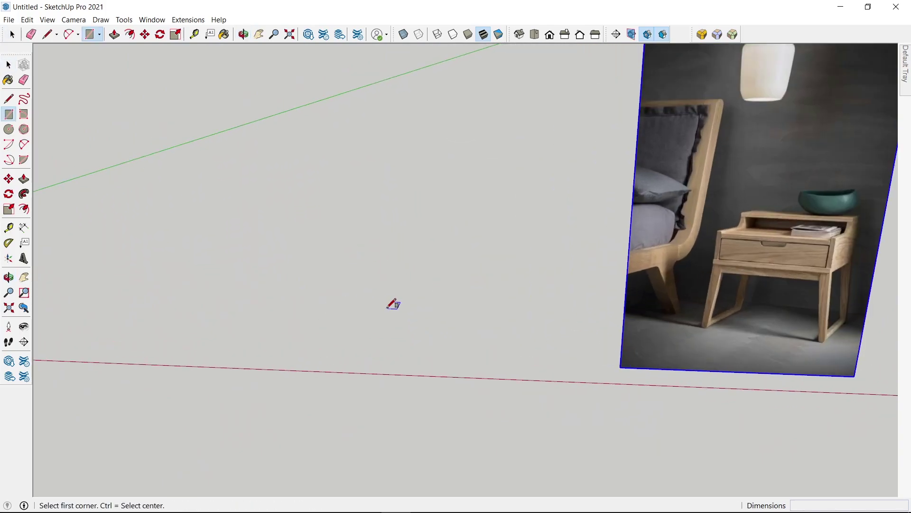
{"action": "left_click", "coordinate": [387, 303]}
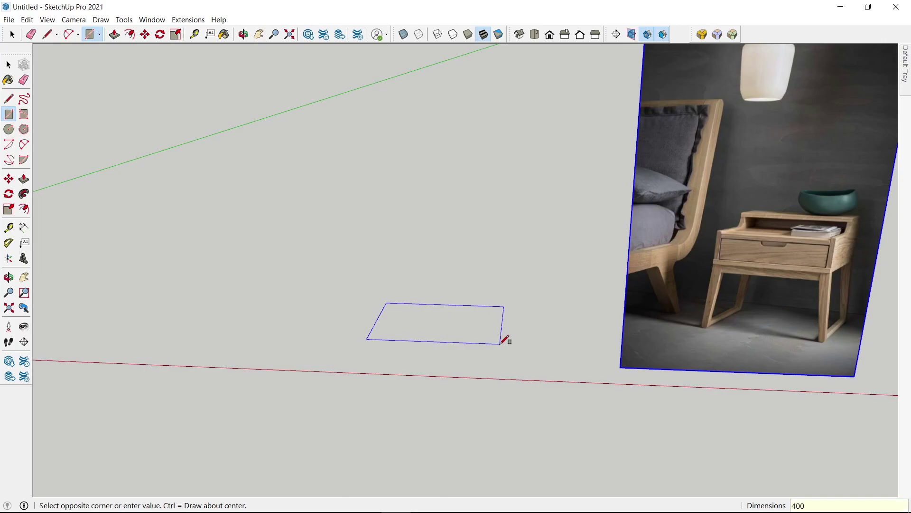
{"action": "left_click", "coordinate": [501, 343]}
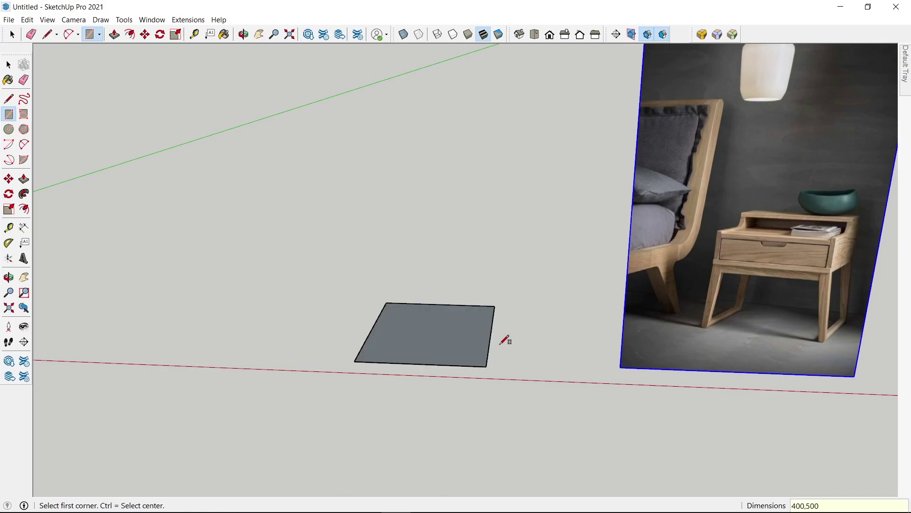
{"action": "mouse_move", "coordinate": [505, 340]}
{"action": "middle_mouse_down"}
{"action": "mouse_move", "coordinate": [386, 350]}
{"action": "mouse_move", "coordinate": [477, 317]}
{"action": "middle_mouse_up"}
Select the new face with its edges and rotate it.
{"action": "key", "text": "space"}
{"action": "double_click", "coordinate": [450, 329]}
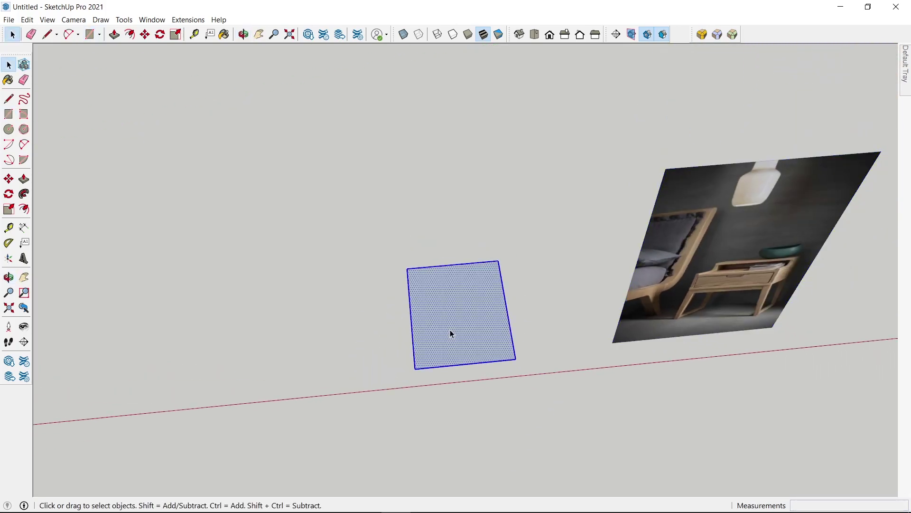
{"action": "key", "text": "q"}
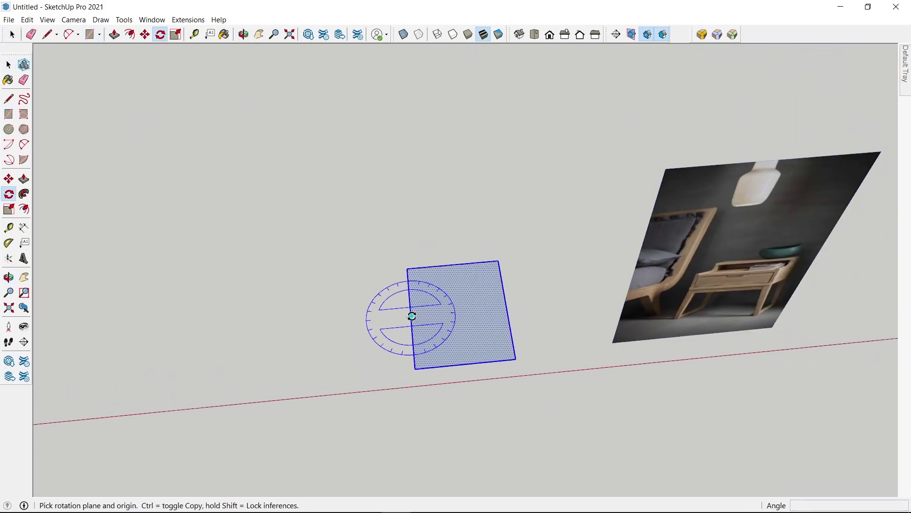
{"action": "left_click_drag", "start_coordinate": [437, 314], "coordinate": [436, 314]}
{"action": "left_click", "coordinate": [409, 261]}
{"action": "mouse_move", "coordinate": [409, 261]}
{"action": "middle_mouse_down"}
{"action": "mouse_move", "coordinate": [499, 229]}
{"action": "mouse_move", "coordinate": [585, 253]}
{"action": "middle_mouse_up"}
Move the rectangle beside the reference photo and frame both in view.
{"action": "key", "text": "m"}
{"action": "left_click", "coordinate": [418, 334]}
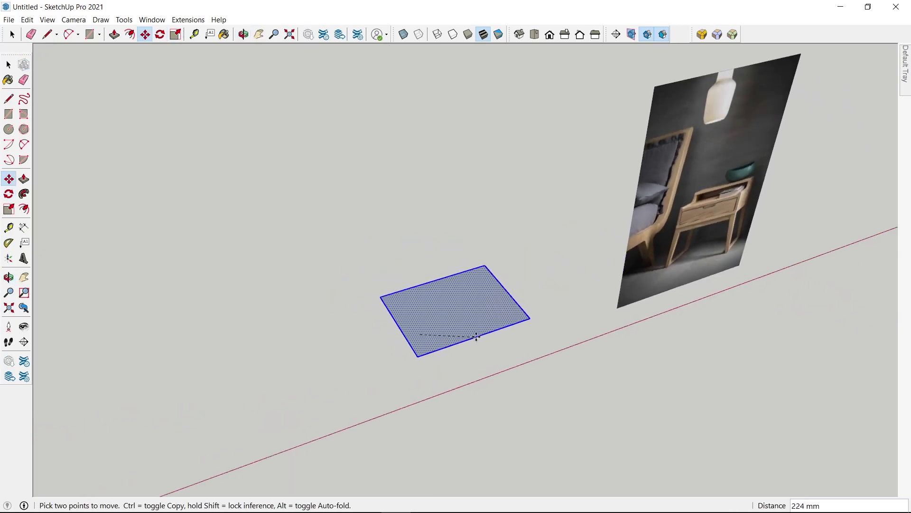
{"action": "left_click", "coordinate": [480, 331]}
{"action": "key", "text": "o"}
{"action": "left_click_drag", "start_coordinate": [513, 356], "coordinate": [385, 327]}
{"action": "mouse_move", "coordinate": [385, 326]}
{"action": "middle_mouse_down"}
{"action": "mouse_move", "coordinate": [516, 342]}
{"action": "mouse_move", "coordinate": [338, 264]}
{"action": "mouse_move", "coordinate": [559, 296]}
{"action": "mouse_move", "coordinate": [537, 260]}
{"action": "middle_mouse_up"}
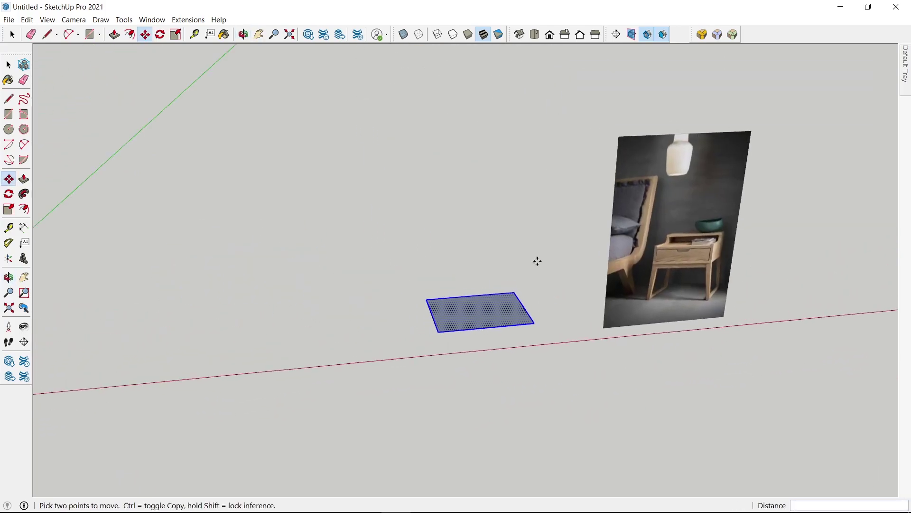
{"action": "scroll", "coordinate": [494, 305], "scroll_direction": "up", "scroll_amount": 2}
Push/Pull the rectangle up 170 mm into a box.
{"action": "scroll", "coordinate": [508, 315], "scroll_direction": "up", "scroll_amount": 2}
{"action": "scroll", "coordinate": [483, 341], "scroll_direction": "down", "scroll_amount": 1}
{"action": "key", "text": "p"}
{"action": "left_click", "coordinate": [483, 340]}
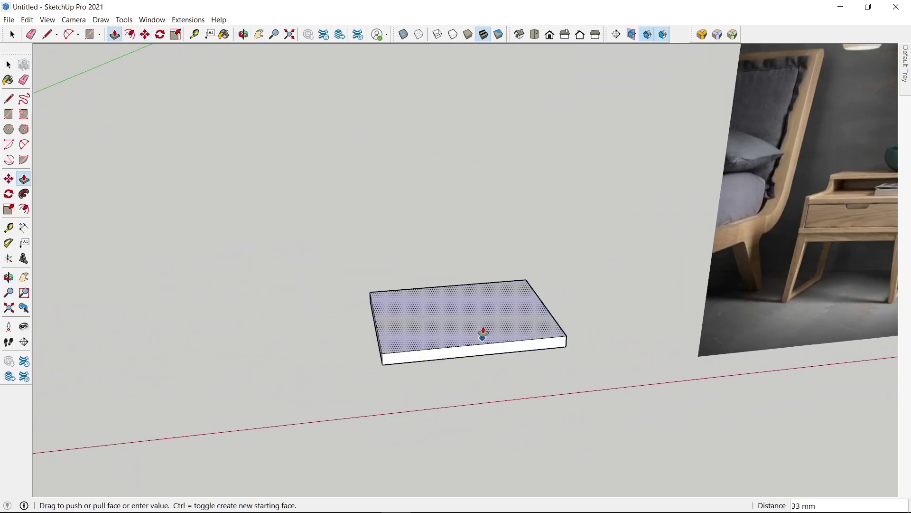
{"action": "scroll", "coordinate": [486, 323], "scroll_direction": "down", "scroll_amount": 2}
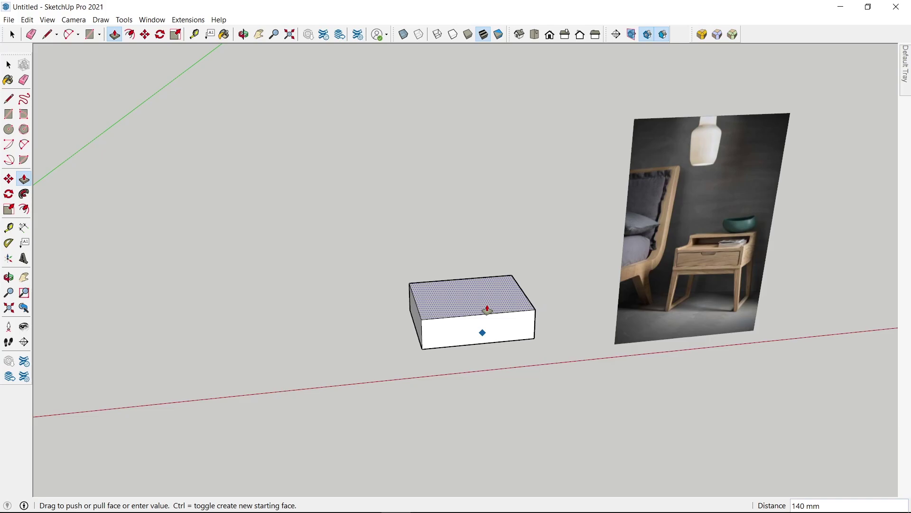
{"action": "type", "text": "0"}
{"action": "key", "text": "Return"}
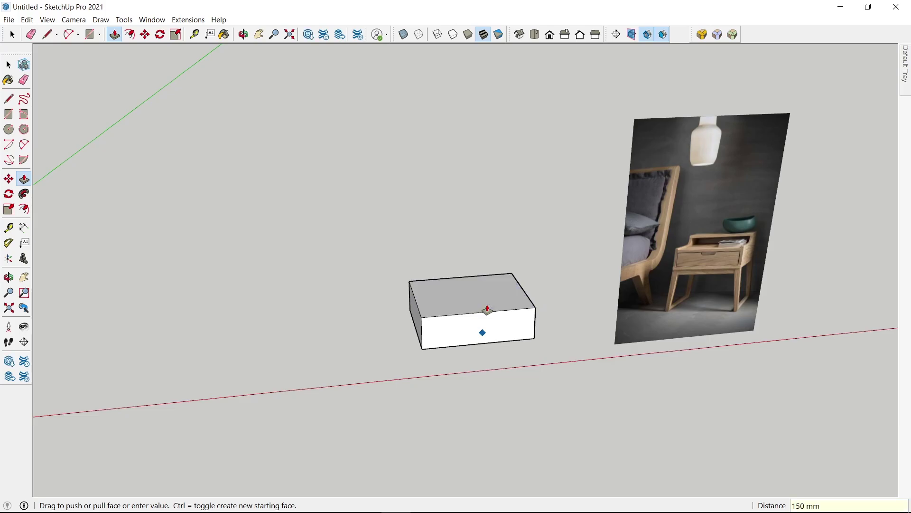
{"action": "type", "text": "0"}
{"action": "key", "text": "Return"}
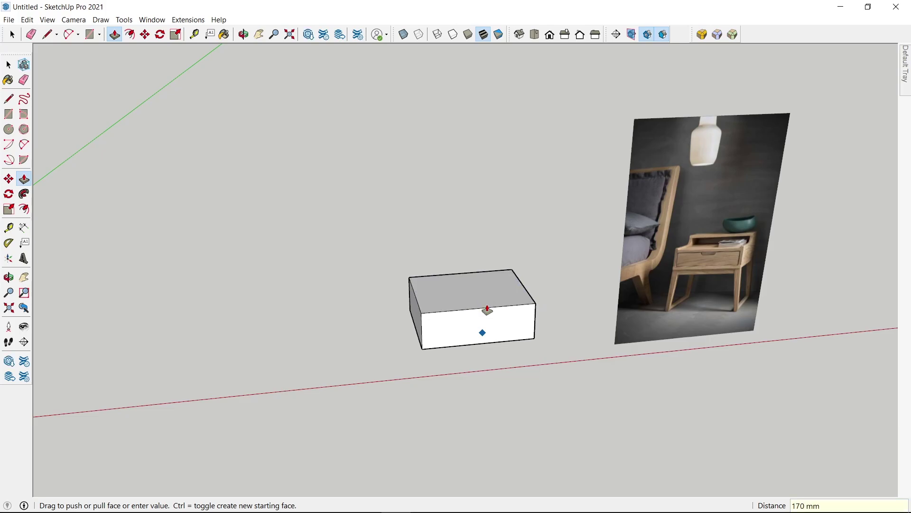
Select the whole box and add a guide 45 mm up from its bottom edge.
{"action": "key", "text": "space"}
{"action": "scroll", "coordinate": [478, 319], "scroll_direction": "up", "scroll_amount": 2}
{"action": "triple_click", "coordinate": [478, 319]}
{"action": "scroll", "coordinate": [527, 358], "scroll_direction": "up", "scroll_amount": 3}
{"action": "key", "text": "t"}
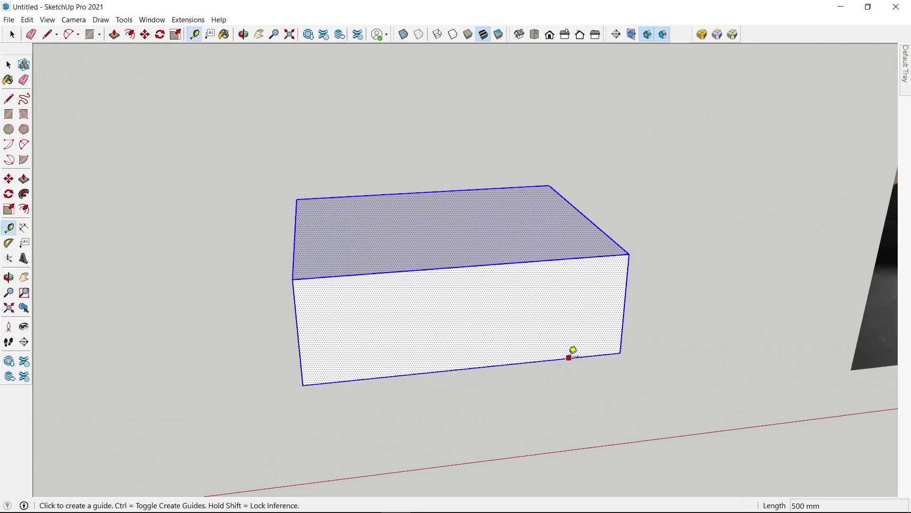
{"action": "left_click", "coordinate": [569, 357]}
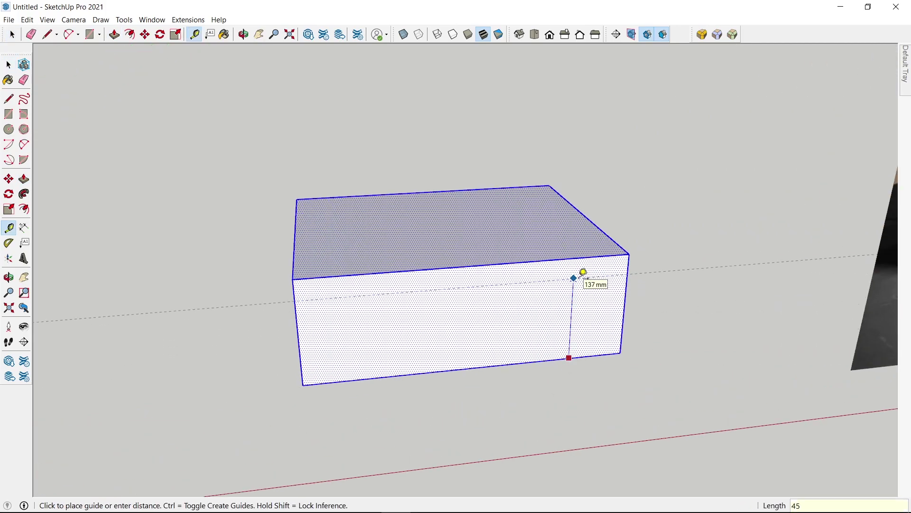
{"action": "scroll", "coordinate": [584, 272], "scroll_direction": "down", "scroll_amount": 4}
Lift the box up to the guide line and compare it with the photo.
{"action": "key", "text": "m"}
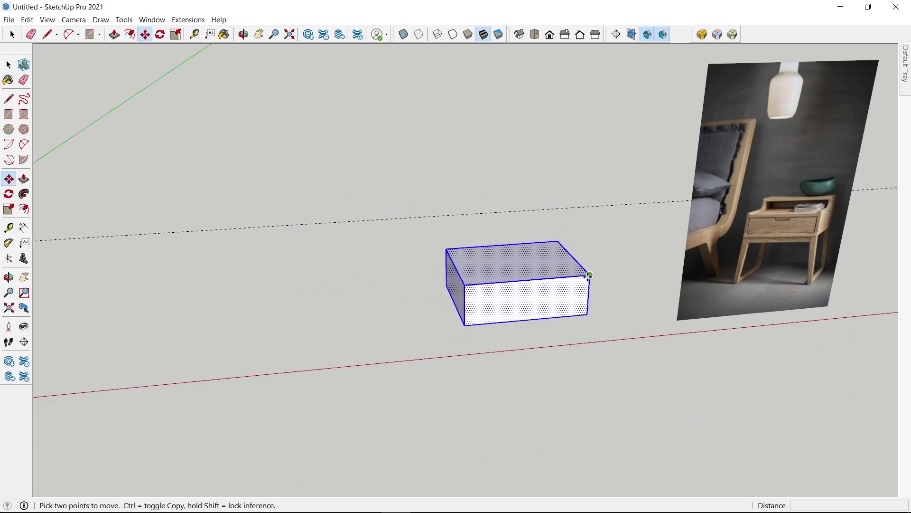
{"action": "left_click", "coordinate": [589, 274]}
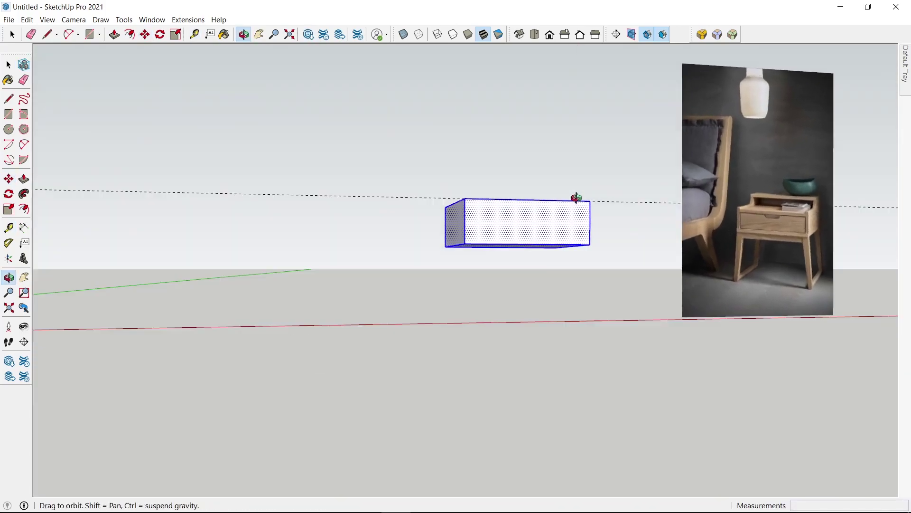
{"action": "left_click", "coordinate": [576, 248]}
{"action": "mouse_move", "coordinate": [635, 203]}
{"action": "middle_mouse_down"}
{"action": "mouse_move", "coordinate": [576, 248]}
{"action": "mouse_move", "coordinate": [458, 274]}
{"action": "mouse_move", "coordinate": [401, 214]}
{"action": "middle_mouse_up"}
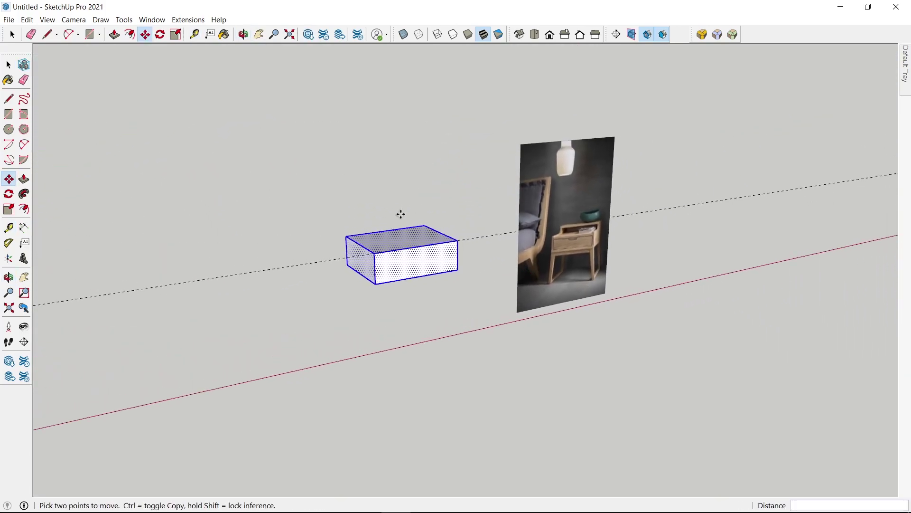
{"action": "mouse_move", "coordinate": [451, 246]}
{"action": "middle_mouse_down"}
{"action": "mouse_move", "coordinate": [387, 263]}
{"action": "mouse_move", "coordinate": [469, 255]}
{"action": "mouse_move", "coordinate": [322, 242]}
{"action": "mouse_move", "coordinate": [397, 228]}
{"action": "middle_mouse_up"}
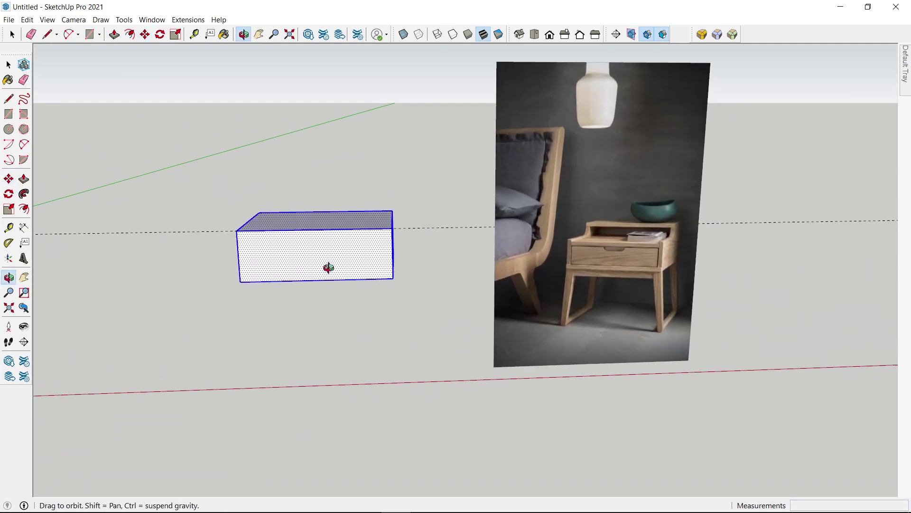
{"action": "mouse_move", "coordinate": [386, 264]}
{"action": "middle_mouse_down"}
{"action": "mouse_move", "coordinate": [389, 167]}
{"action": "mouse_move", "coordinate": [402, 256]}
{"action": "middle_mouse_up"}
{"action": "scroll", "coordinate": [346, 248], "scroll_direction": "up", "scroll_amount": 2}
{"action": "key", "text": "space"}
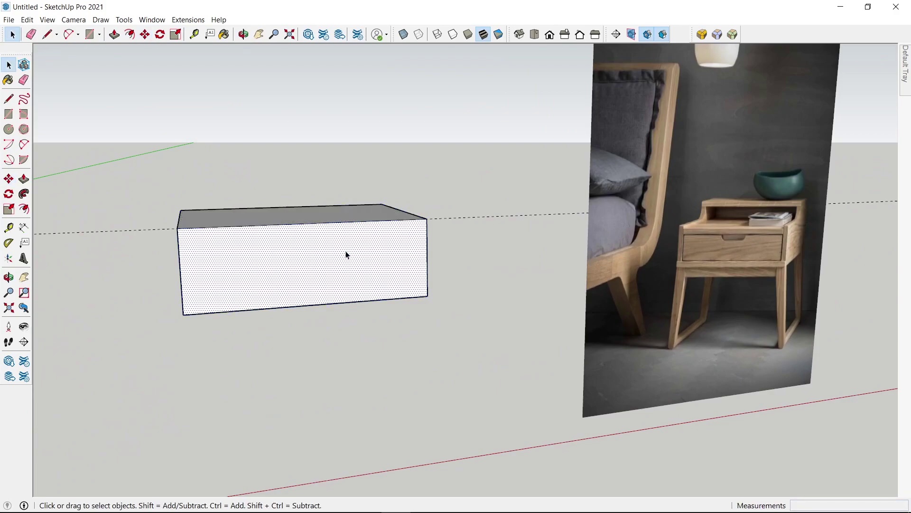
{"action": "right_click", "coordinate": [347, 243]}
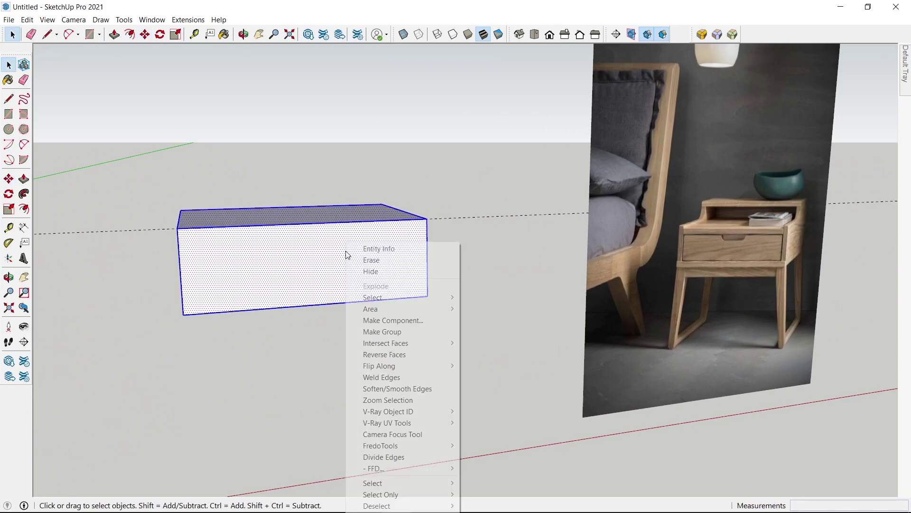
{"action": "left_click", "coordinate": [389, 332]}
{"action": "scroll", "coordinate": [291, 279], "scroll_direction": "down", "scroll_amount": 2}
{"action": "mouse_move", "coordinate": [317, 293]}
{"action": "middle_mouse_down"}
{"action": "mouse_move", "coordinate": [577, 190]}
{"action": "mouse_move", "coordinate": [472, 187]}
{"action": "mouse_move", "coordinate": [597, 266]}
{"action": "middle_mouse_up"}
{"action": "key", "text": "o"}
{"action": "left_click_drag", "start_coordinate": [597, 266], "coordinate": [349, 264]}
{"action": "key", "text": "space"}
{"action": "scroll", "coordinate": [704, 268], "scroll_direction": "up", "scroll_amount": 2}
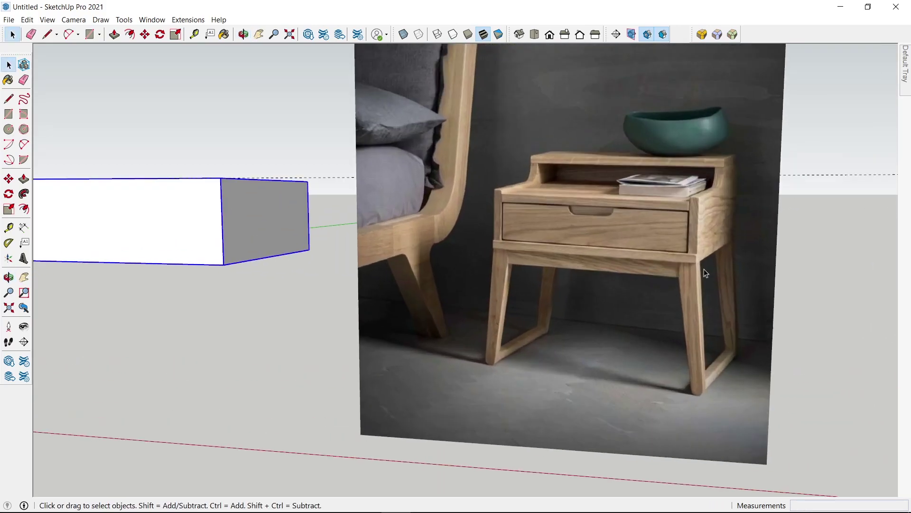
{"action": "scroll", "coordinate": [685, 266], "scroll_direction": "up", "scroll_amount": 2}
{"action": "scroll", "coordinate": [678, 269], "scroll_direction": "down", "scroll_amount": 1}
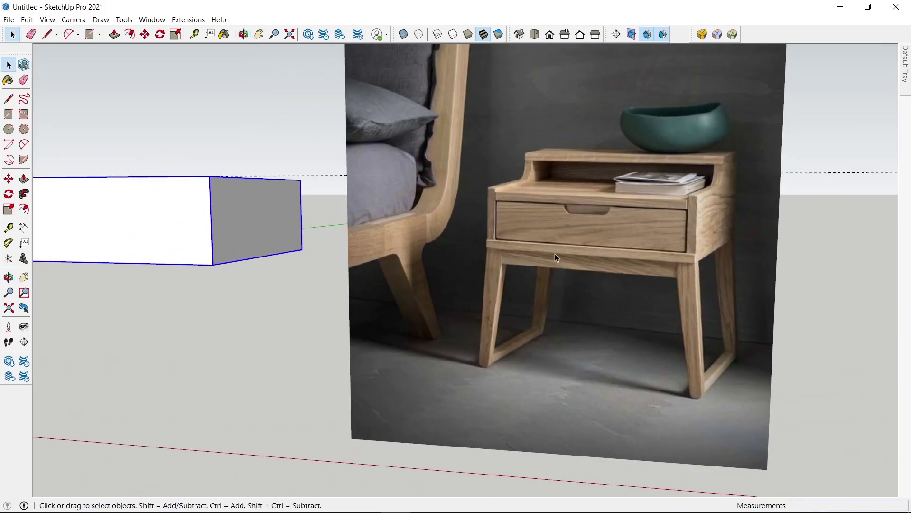
{"action": "scroll", "coordinate": [572, 285], "scroll_direction": "down", "scroll_amount": 1}
{"action": "scroll", "coordinate": [357, 281], "scroll_direction": "down", "scroll_amount": 2}
{"action": "middle_click_drag", "start_coordinate": [357, 281], "coordinate": [315, 255]}
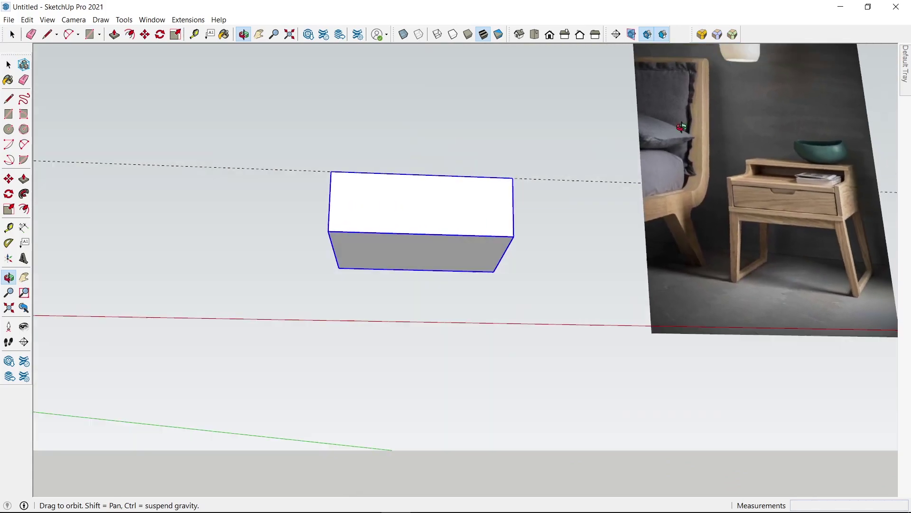
Add a guide and draw a thin rectangle along the box's bottom front edge.
{"action": "key", "text": "t"}
{"action": "scroll", "coordinate": [322, 237], "scroll_direction": "up", "scroll_amount": 2}
{"action": "scroll", "coordinate": [352, 208], "scroll_direction": "up", "scroll_amount": 1}
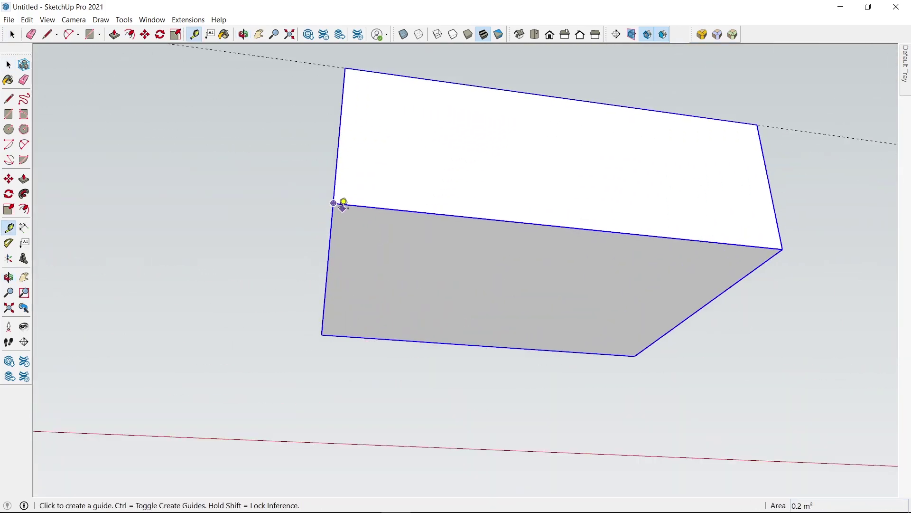
{"action": "left_click", "coordinate": [411, 211]}
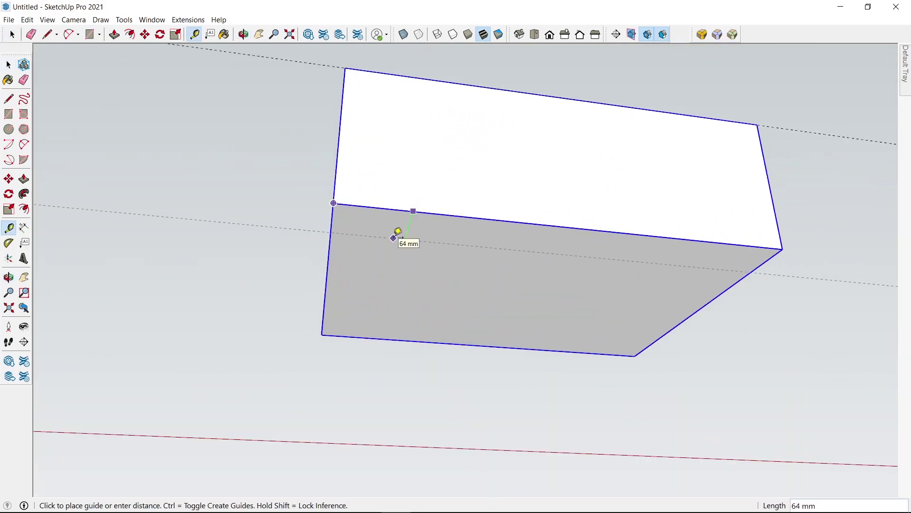
{"action": "middle_click_drag", "start_coordinate": [353, 252], "coordinate": [418, 195]}
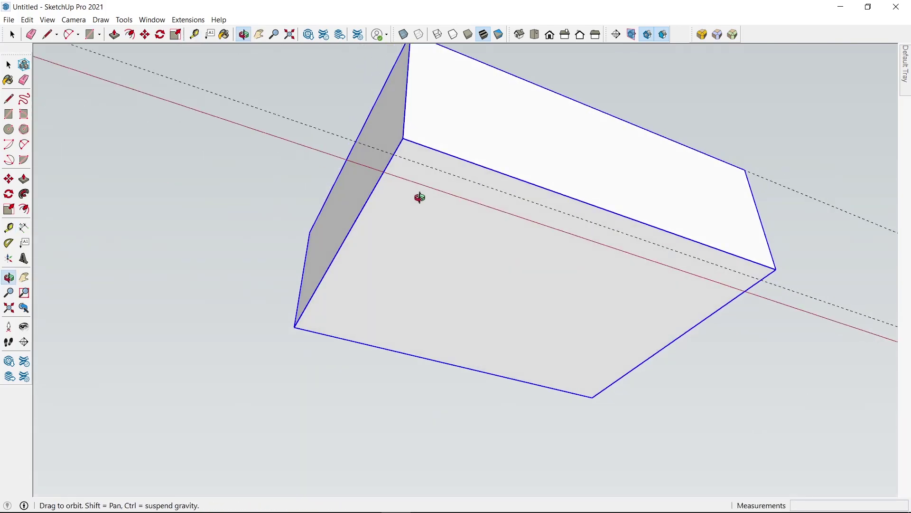
{"action": "key", "text": "r"}
{"action": "left_click", "coordinate": [404, 137]}
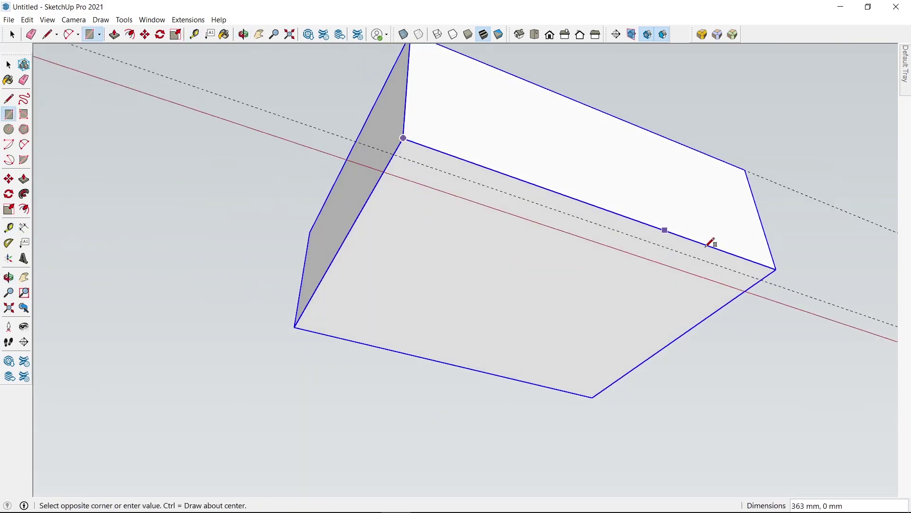
{"action": "left_click", "coordinate": [768, 276]}
{"action": "mouse_move", "coordinate": [767, 275]}
{"action": "middle_mouse_down"}
{"action": "mouse_move", "coordinate": [498, 251]}
{"action": "mouse_move", "coordinate": [287, 268]}
{"action": "mouse_move", "coordinate": [633, 305]}
{"action": "mouse_move", "coordinate": [426, 370]}
{"action": "middle_mouse_up"}
{"action": "scroll", "coordinate": [610, 238], "scroll_direction": "up", "scroll_amount": 3}
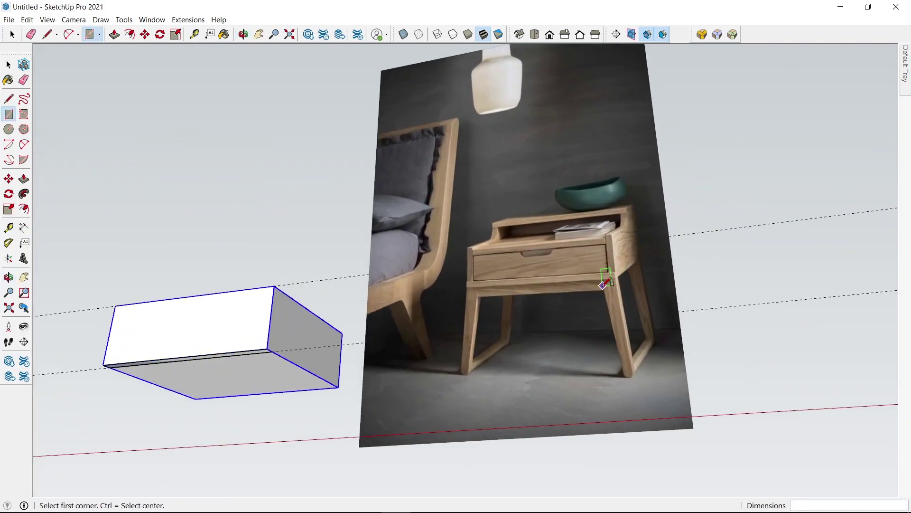
{"action": "scroll", "coordinate": [641, 270], "scroll_direction": "up", "scroll_amount": 5}
{"action": "scroll", "coordinate": [714, 252], "scroll_direction": "down", "scroll_amount": 3}
{"action": "scroll", "coordinate": [561, 283], "scroll_direction": "down", "scroll_amount": 1}
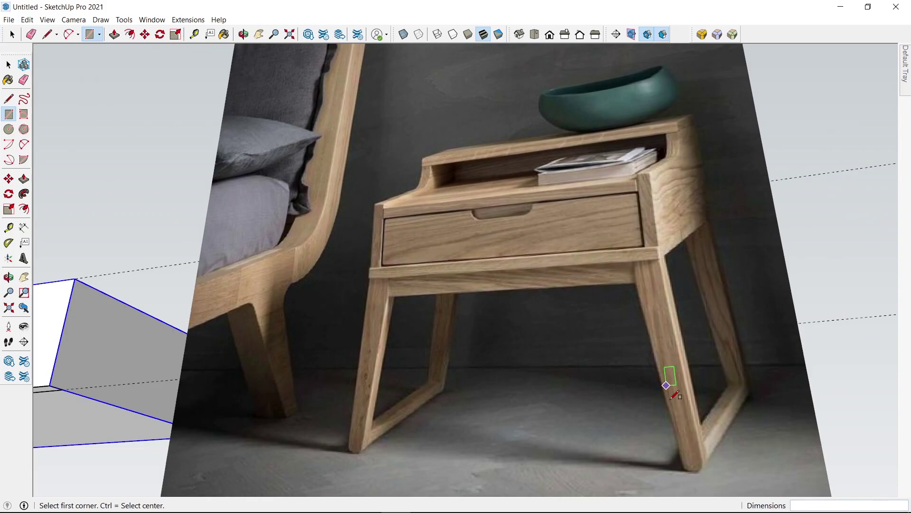
{"action": "scroll", "coordinate": [756, 360], "scroll_direction": "down", "scroll_amount": 3}
{"action": "mouse_move", "coordinate": [644, 261]}
{"action": "middle_mouse_down"}
{"action": "mouse_move", "coordinate": [382, 305]}
{"action": "mouse_move", "coordinate": [494, 319]}
{"action": "middle_mouse_up"}
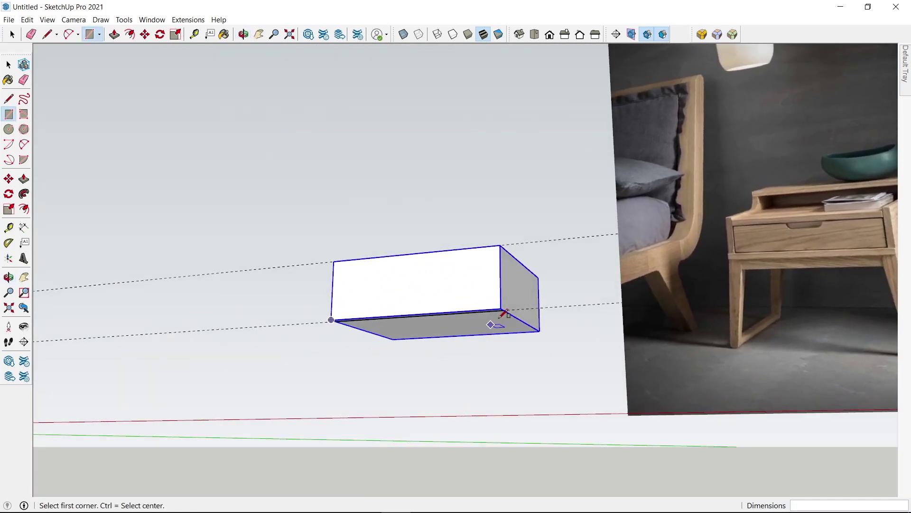
{"action": "scroll", "coordinate": [493, 324], "scroll_direction": "up", "scroll_amount": 4}
Push/Pull the thin strip 35 mm into a narrow rail.
{"action": "key", "text": "p"}
{"action": "left_click", "coordinate": [509, 279]}
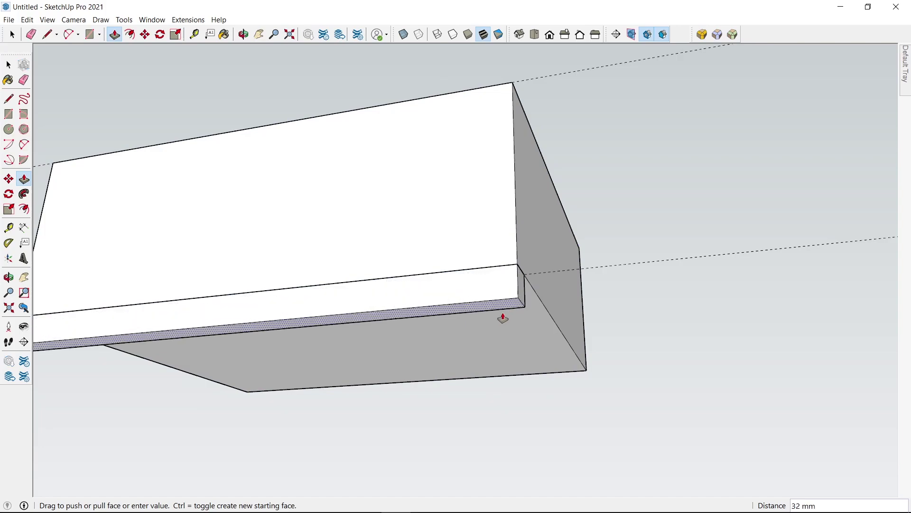
{"action": "scroll", "coordinate": [500, 320], "scroll_direction": "down", "scroll_amount": 2}
{"action": "middle_click_drag", "start_coordinate": [500, 319], "coordinate": [512, 379]}
{"action": "scroll", "coordinate": [541, 366], "scroll_direction": "down", "scroll_amount": 3}
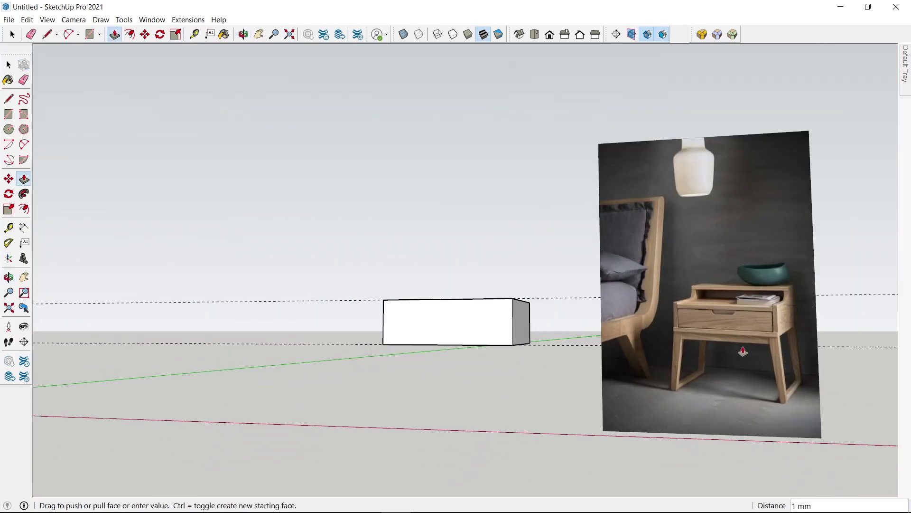
{"action": "scroll", "coordinate": [767, 338], "scroll_direction": "up", "scroll_amount": 2}
{"action": "scroll", "coordinate": [404, 347], "scroll_direction": "up", "scroll_amount": 2}
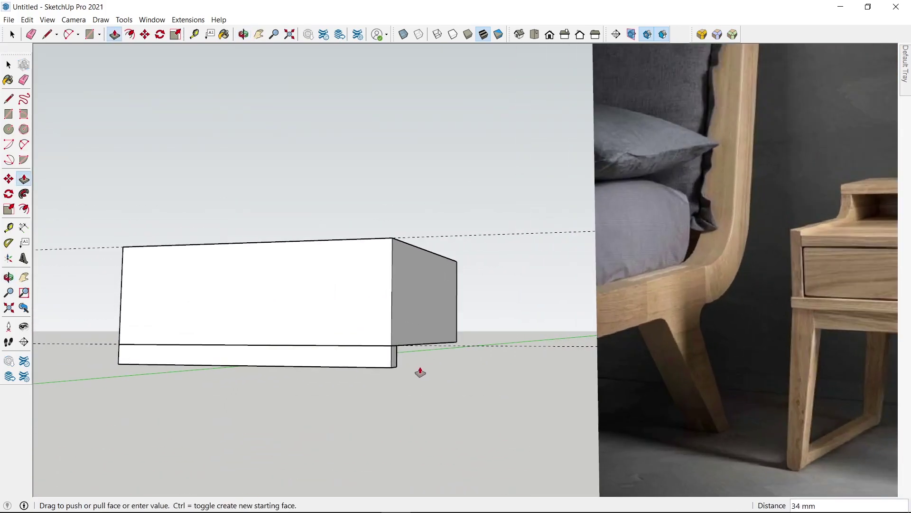
{"action": "key", "text": "Return"}
{"action": "scroll", "coordinate": [399, 369], "scroll_direction": "down", "scroll_amount": 2}
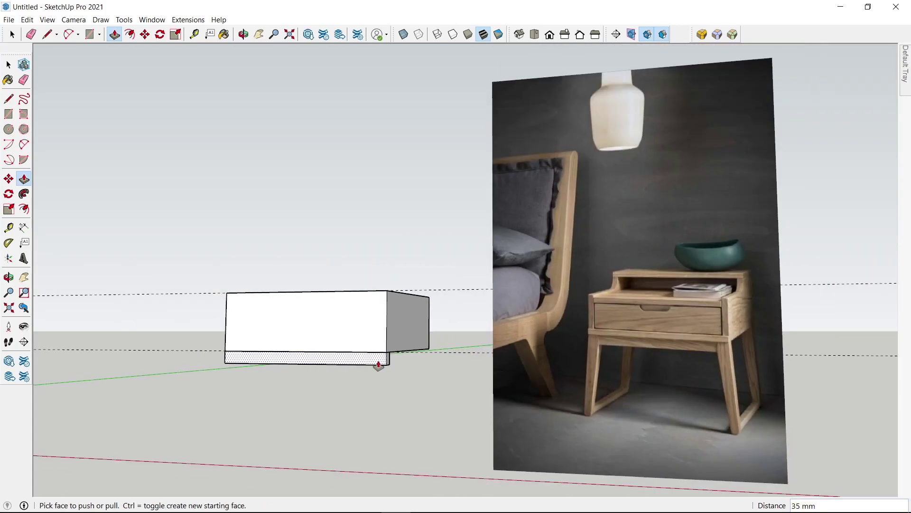
{"action": "scroll", "coordinate": [361, 398], "scroll_direction": "down", "scroll_amount": 1}
{"action": "middle_click_drag", "start_coordinate": [350, 411], "coordinate": [433, 386]}
{"action": "scroll", "coordinate": [394, 383], "scroll_direction": "up", "scroll_amount": 3}
{"action": "middle_click_drag", "start_coordinate": [357, 378], "coordinate": [545, 346]}
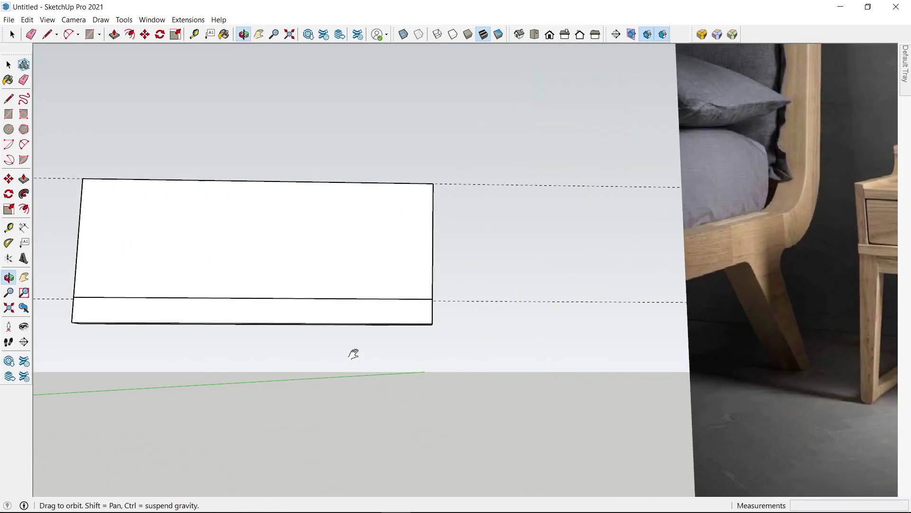
{"action": "scroll", "coordinate": [570, 342], "scroll_direction": "up", "scroll_amount": 2}
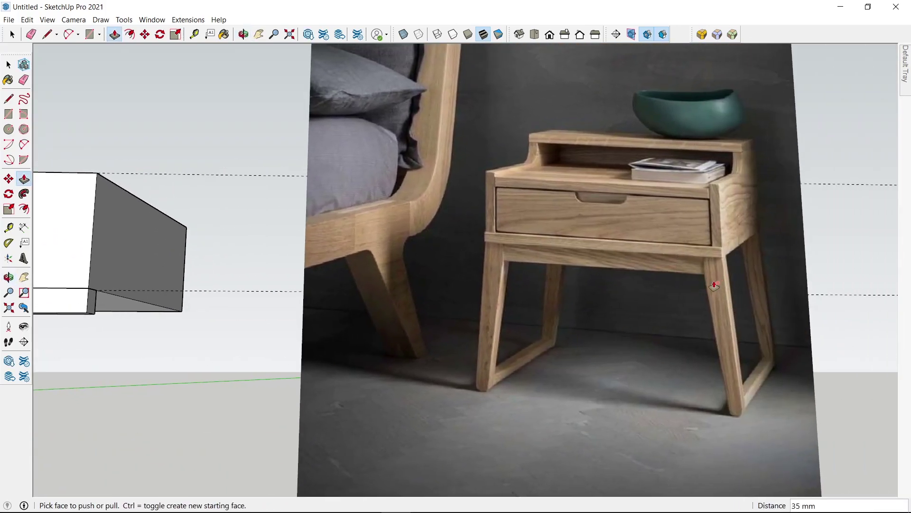
{"action": "scroll", "coordinate": [700, 279], "scroll_direction": "down", "scroll_amount": 2}
{"action": "mouse_move", "coordinate": [641, 305]}
{"action": "middle_mouse_down"}
{"action": "mouse_move", "coordinate": [625, 372]}
{"action": "mouse_move", "coordinate": [585, 350]}
{"action": "middle_mouse_up"}
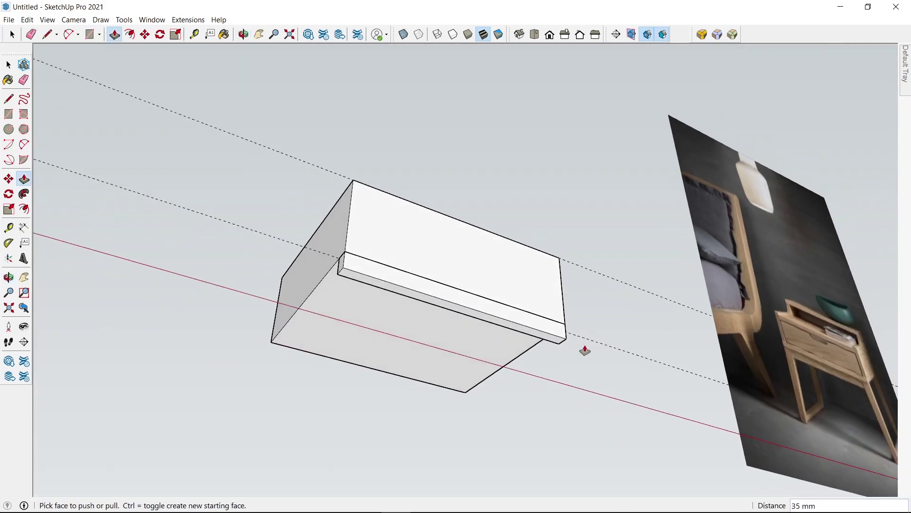
Copy rail edges 35 mm with Move+Ctrl to outline the leg squares.
{"action": "scroll", "coordinate": [586, 349], "scroll_direction": "up", "scroll_amount": 3}
{"action": "key", "text": "space"}
{"action": "scroll", "coordinate": [555, 338], "scroll_direction": "up", "scroll_amount": 2}
{"action": "key", "text": "m"}
{"action": "left_click", "coordinate": [546, 328]}
{"action": "key", "text": "ctrl"}
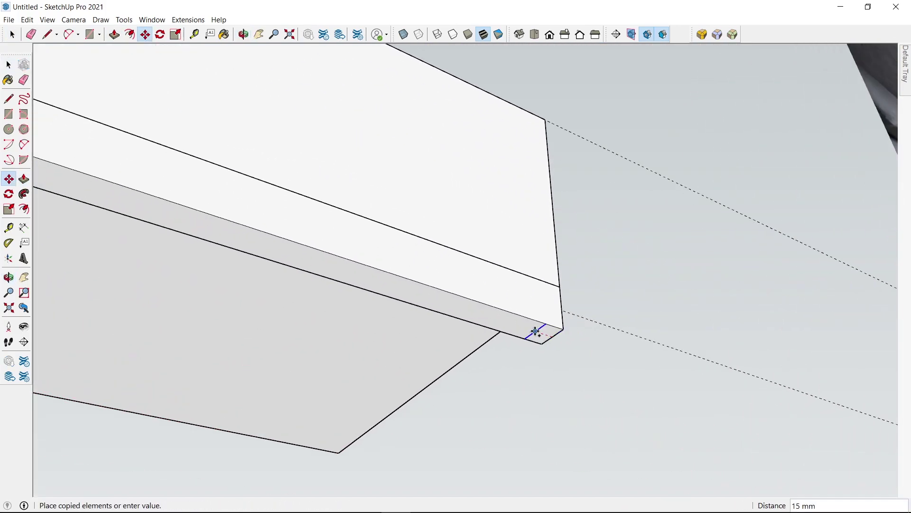
{"action": "left_click", "coordinate": [515, 324]}
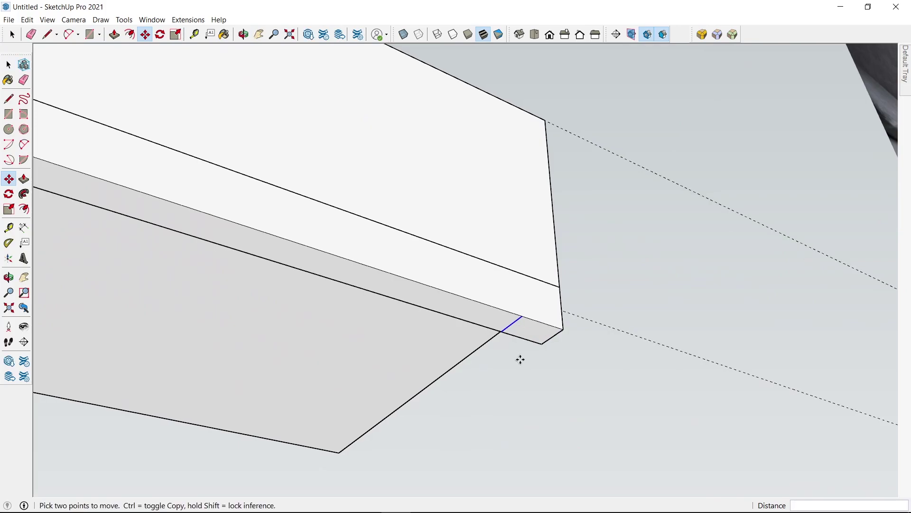
{"action": "scroll", "coordinate": [153, 241], "scroll_direction": "down", "scroll_amount": 5}
{"action": "scroll", "coordinate": [157, 245], "scroll_direction": "up", "scroll_amount": 1}
{"action": "key", "text": "space"}
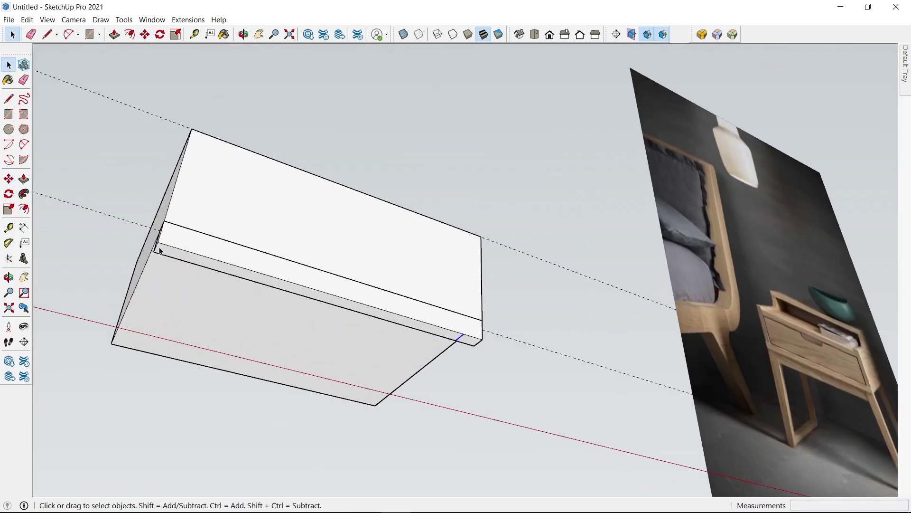
{"action": "scroll", "coordinate": [156, 249], "scroll_direction": "up", "scroll_amount": 3}
{"action": "key", "text": "m"}
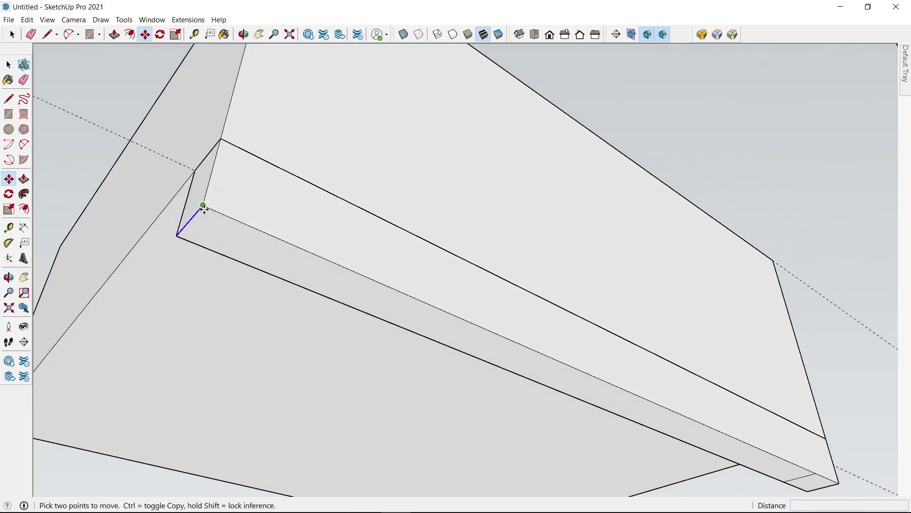
{"action": "left_click", "coordinate": [204, 206]}
{"action": "key", "text": "ctrl"}
{"action": "key", "text": "Return"}
{"action": "scroll", "coordinate": [261, 232], "scroll_direction": "down", "scroll_amount": 2}
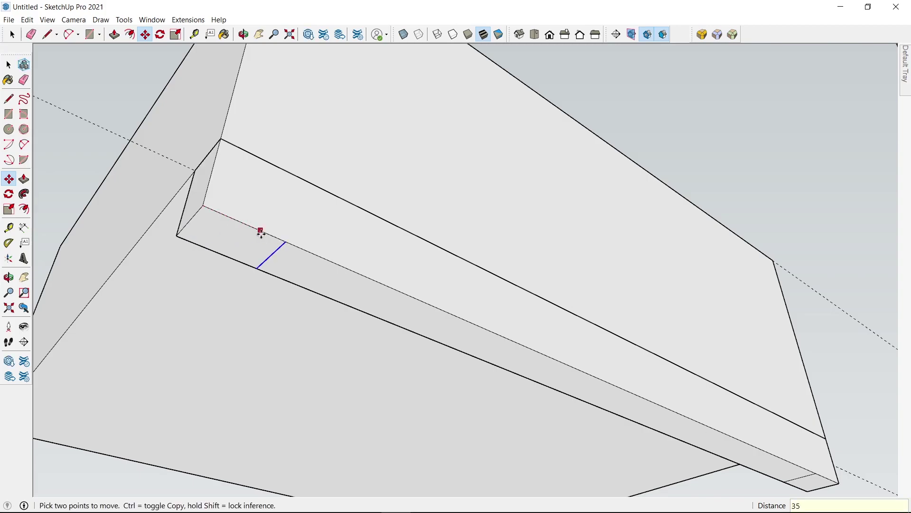
{"action": "scroll", "coordinate": [285, 266], "scroll_direction": "down", "scroll_amount": 3}
{"action": "mouse_move", "coordinate": [285, 266]}
{"action": "middle_mouse_down"}
{"action": "mouse_move", "coordinate": [319, 198]}
{"action": "mouse_move", "coordinate": [337, 321]}
{"action": "mouse_move", "coordinate": [348, 314]}
{"action": "middle_mouse_up"}
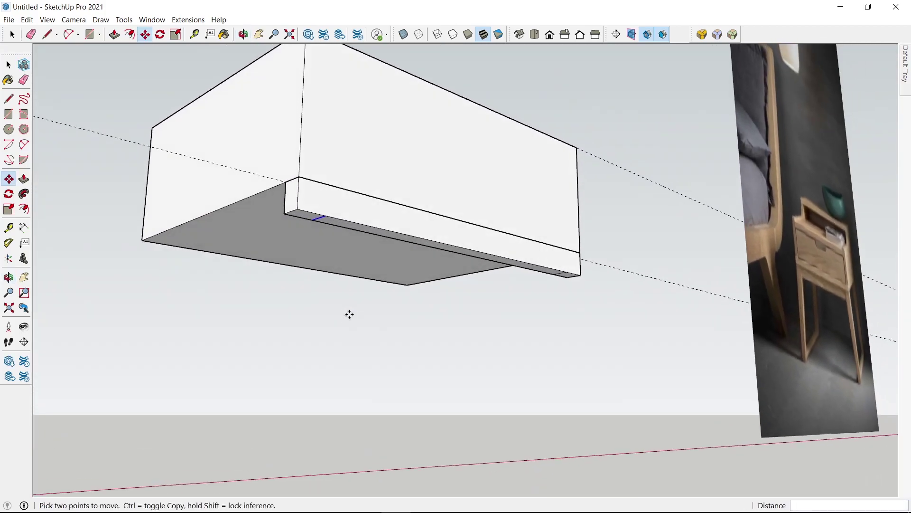
Extrude the leg squares 245 mm down to the ground.
{"action": "key", "text": "p"}
{"action": "left_click", "coordinate": [305, 216]}
{"action": "scroll", "coordinate": [442, 362], "scroll_direction": "down", "scroll_amount": 3}
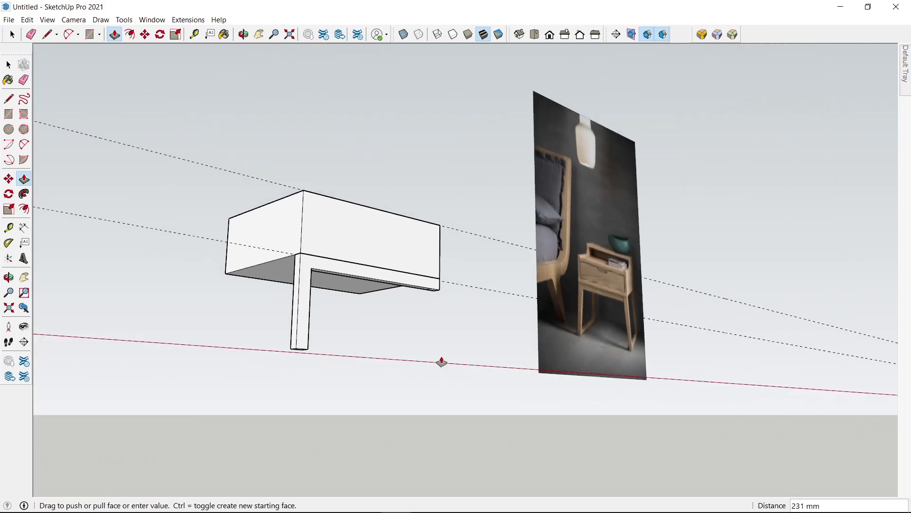
{"action": "scroll", "coordinate": [506, 375], "scroll_direction": "down", "scroll_amount": 3}
{"action": "mouse_move", "coordinate": [406, 352]}
{"action": "middle_mouse_down"}
{"action": "mouse_move", "coordinate": [331, 482]}
{"action": "mouse_move", "coordinate": [216, 422]}
{"action": "middle_mouse_up"}
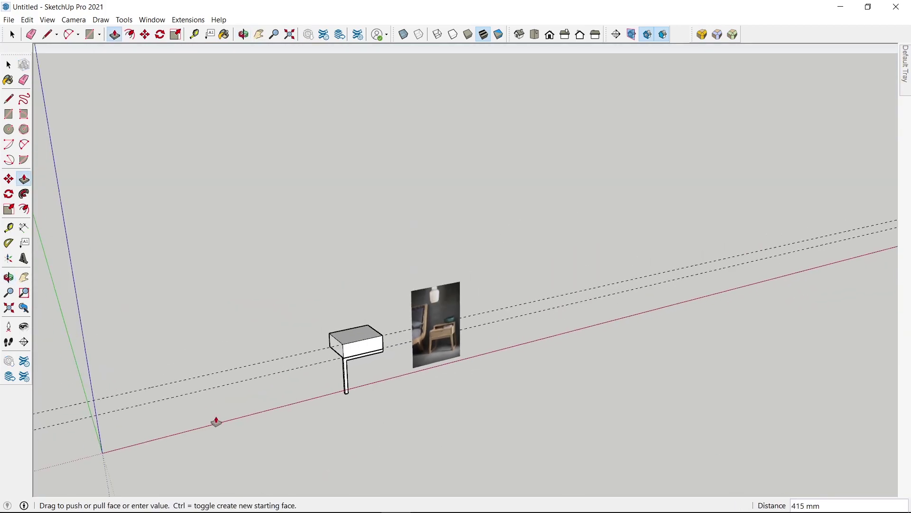
{"action": "left_click", "coordinate": [102, 455]}
{"action": "scroll", "coordinate": [392, 417], "scroll_direction": "up", "scroll_amount": 3}
{"action": "middle_click_drag", "start_coordinate": [393, 417], "coordinate": [373, 267]}
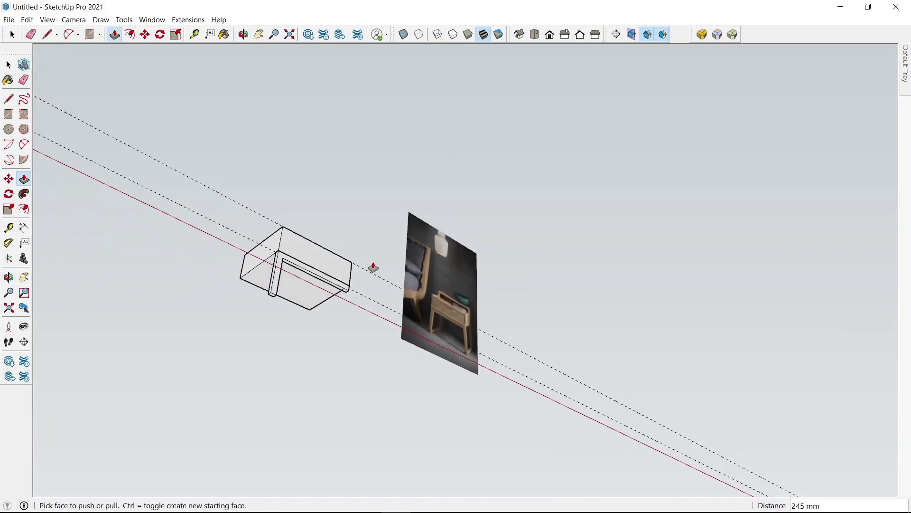
{"action": "scroll", "coordinate": [344, 298], "scroll_direction": "up", "scroll_amount": 3}
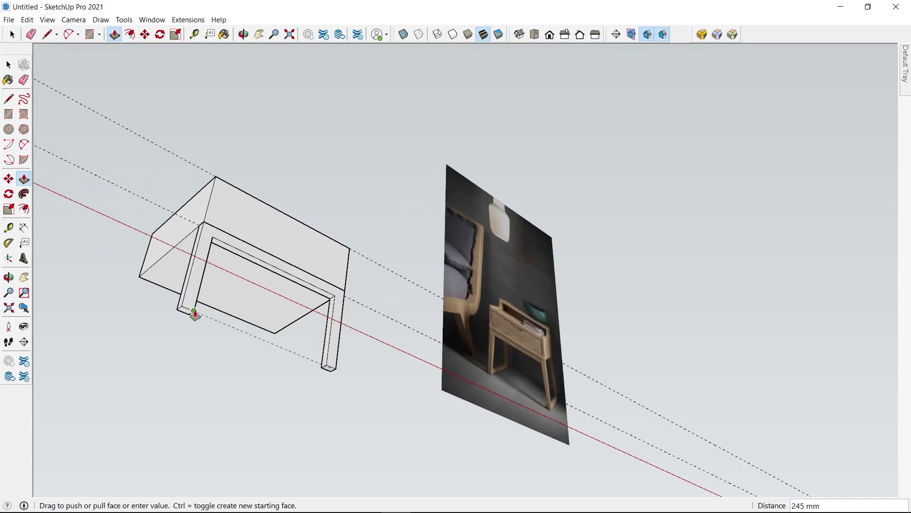
{"action": "mouse_move", "coordinate": [504, 280]}
{"action": "middle_mouse_down"}
{"action": "mouse_move", "coordinate": [405, 375]}
{"action": "mouse_move", "coordinate": [499, 399]}
{"action": "middle_mouse_up"}
{"action": "mouse_move", "coordinate": [609, 393]}
{"action": "middle_mouse_down"}
{"action": "mouse_move", "coordinate": [451, 369]}
{"action": "mouse_move", "coordinate": [447, 399]}
{"action": "middle_mouse_up"}
Move the first leg's bottom edge 50 mm outward to splay it.
{"action": "scroll", "coordinate": [266, 341], "scroll_direction": "up", "scroll_amount": 3}
{"action": "scroll", "coordinate": [234, 332], "scroll_direction": "up", "scroll_amount": 3}
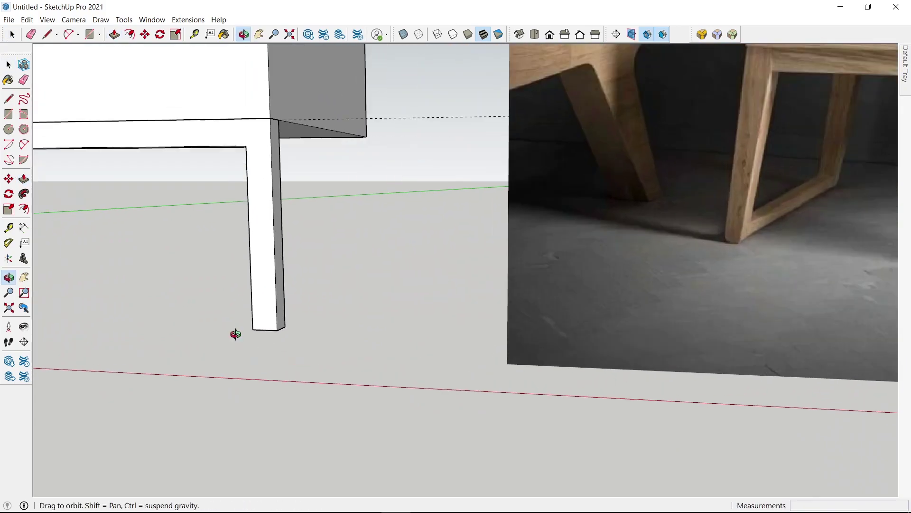
{"action": "mouse_move", "coordinate": [234, 332]}
{"action": "middle_mouse_down"}
{"action": "mouse_move", "coordinate": [487, 376]}
{"action": "mouse_move", "coordinate": [437, 293]}
{"action": "middle_mouse_up"}
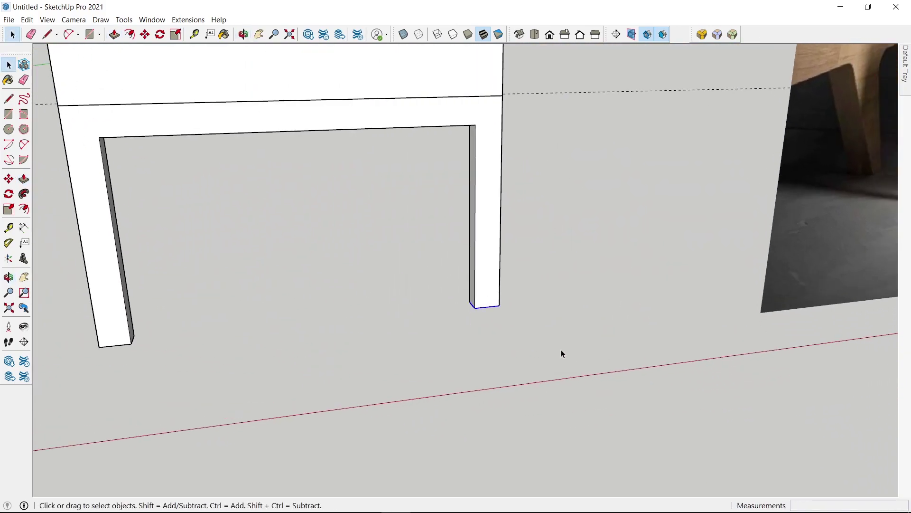
{"action": "key", "text": "m"}
{"action": "left_click", "coordinate": [546, 341]}
{"action": "scroll", "coordinate": [552, 338], "scroll_direction": "down", "scroll_amount": 3}
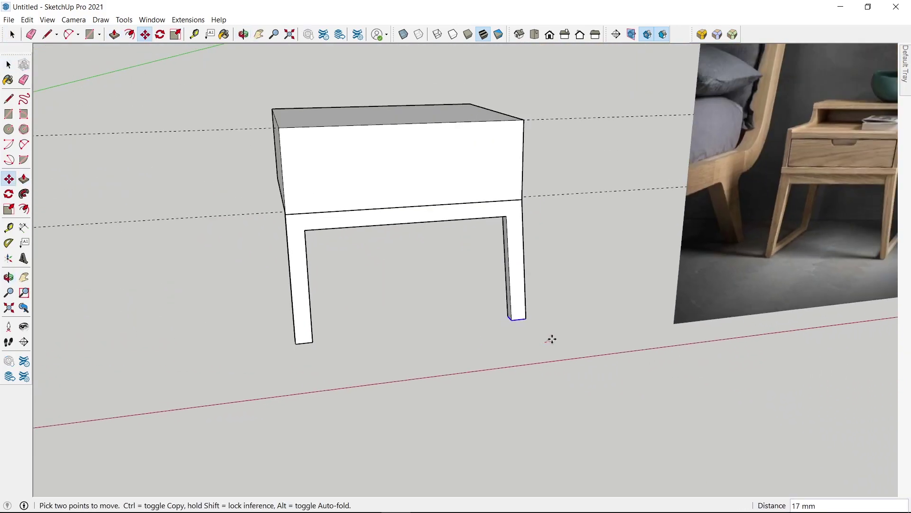
{"action": "scroll", "coordinate": [548, 338], "scroll_direction": "down", "scroll_amount": 2}
{"action": "type", "text": "50"}
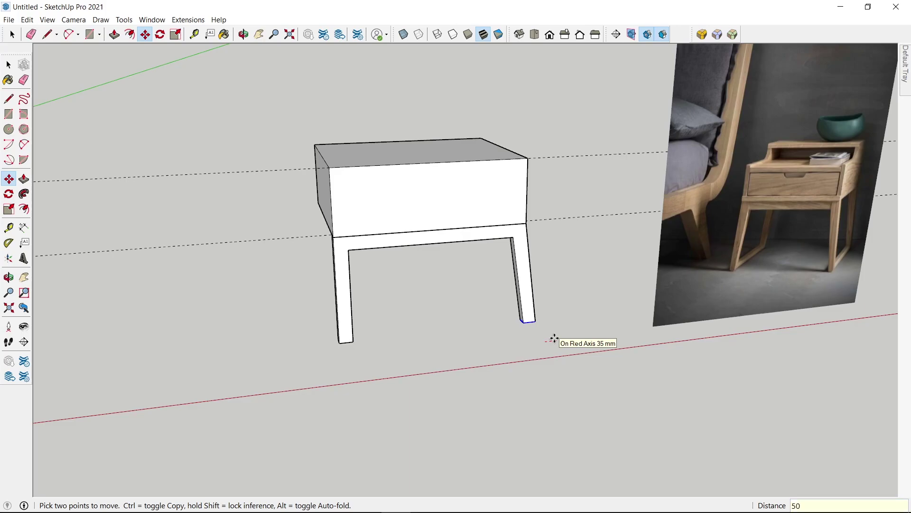
{"action": "key", "text": "Return"}
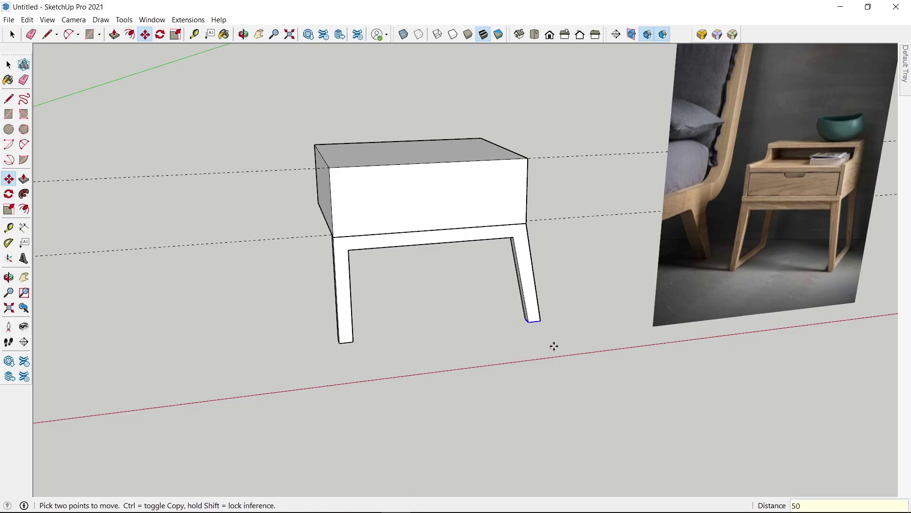
{"action": "mouse_move", "coordinate": [553, 347]}
{"action": "middle_mouse_down"}
{"action": "mouse_move", "coordinate": [386, 312]}
{"action": "mouse_move", "coordinate": [452, 315]}
{"action": "middle_mouse_up"}
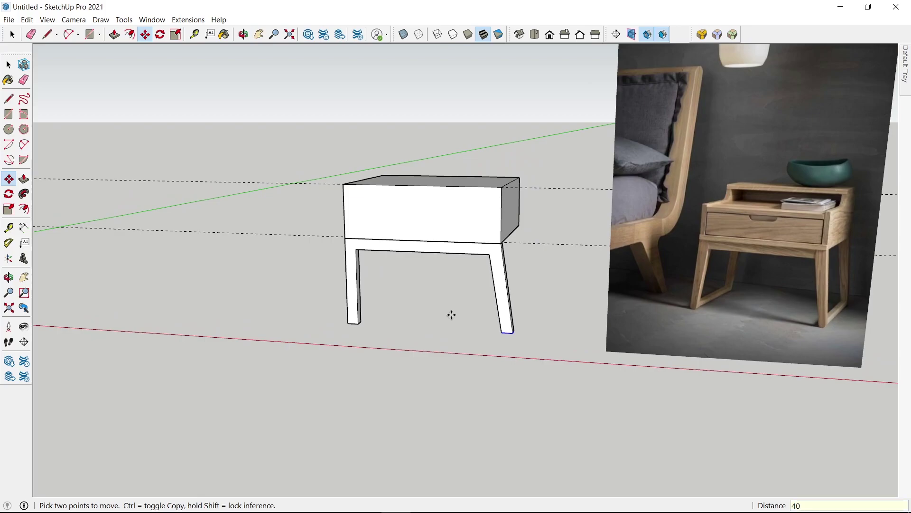
Move the other leg's foot outward so both legs splay like the photo.
{"action": "key", "text": "space"}
{"action": "scroll", "coordinate": [399, 333], "scroll_direction": "up", "scroll_amount": 3}
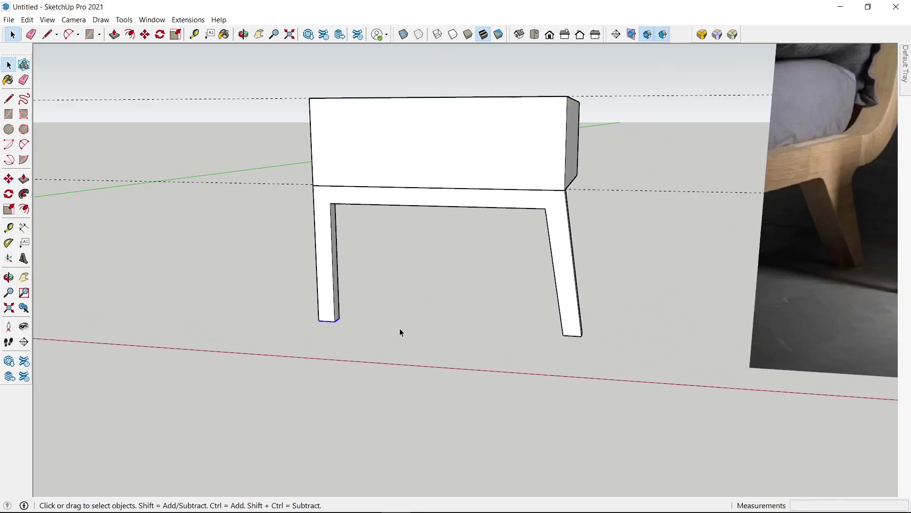
{"action": "key", "text": "m"}
{"action": "left_click", "coordinate": [420, 333]}
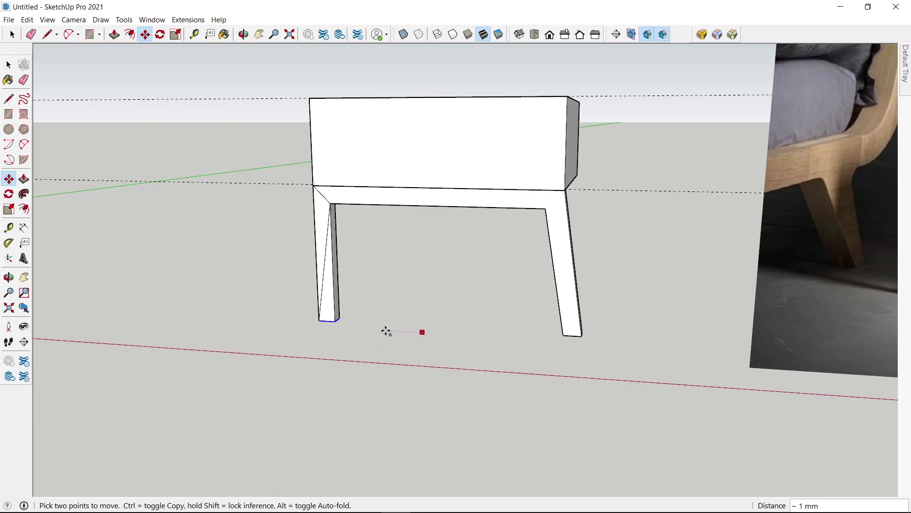
{"action": "left_click", "coordinate": [362, 329]}
Orbit and zoom to frame the front legs for editing.
{"action": "scroll", "coordinate": [363, 330], "scroll_direction": "down", "scroll_amount": 2}
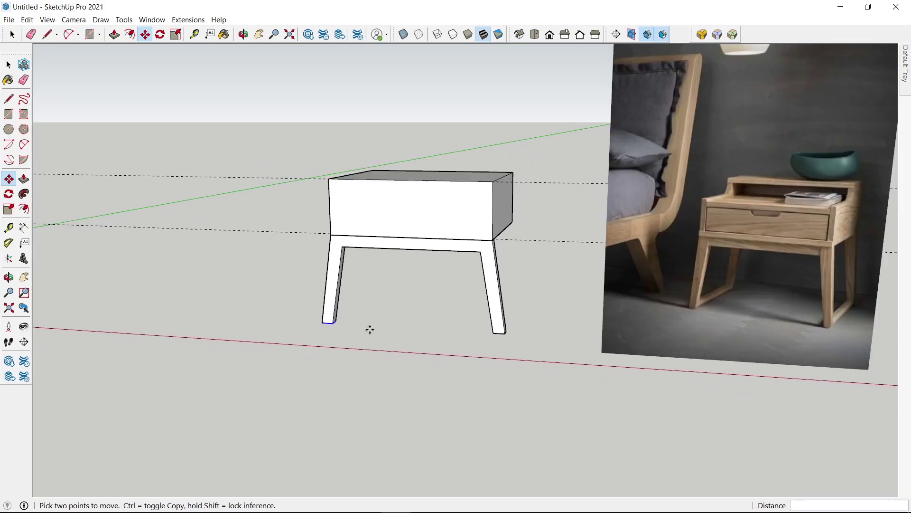
{"action": "middle_click_drag", "start_coordinate": [368, 330], "coordinate": [366, 340], "text": "shift"}
{"action": "left_click_drag", "start_coordinate": [366, 341], "coordinate": [433, 311]}
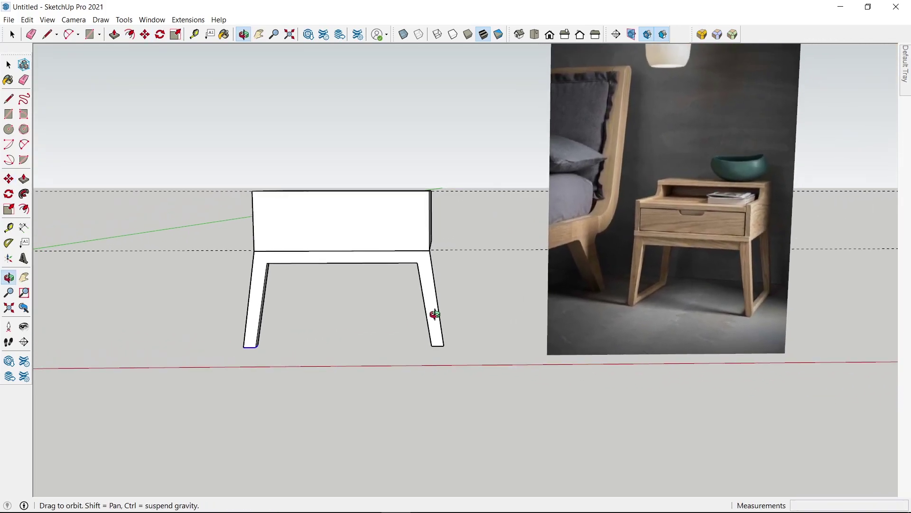
{"action": "key", "text": "m"}
{"action": "scroll", "coordinate": [431, 311], "scroll_direction": "up", "scroll_amount": 1}
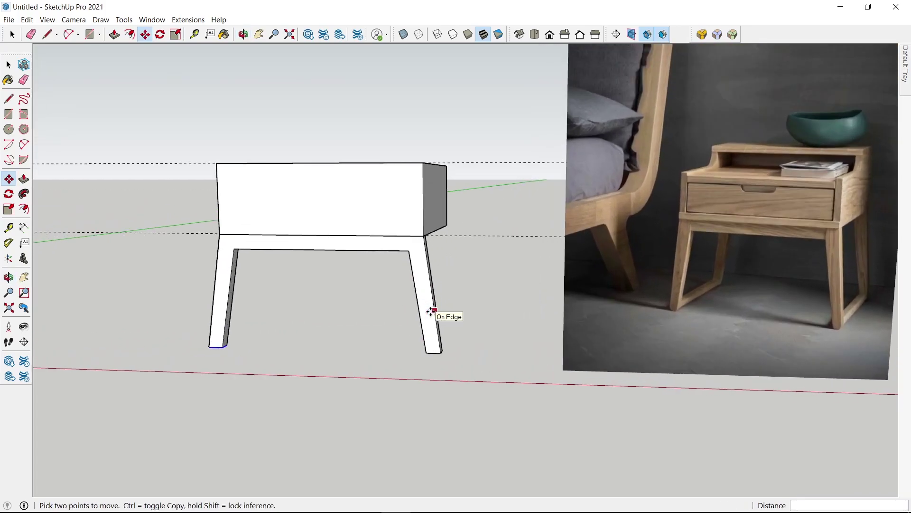
{"action": "scroll", "coordinate": [400, 250], "scroll_direction": "up", "scroll_amount": 1}
{"action": "scroll", "coordinate": [408, 254], "scroll_direction": "down", "scroll_amount": 1}
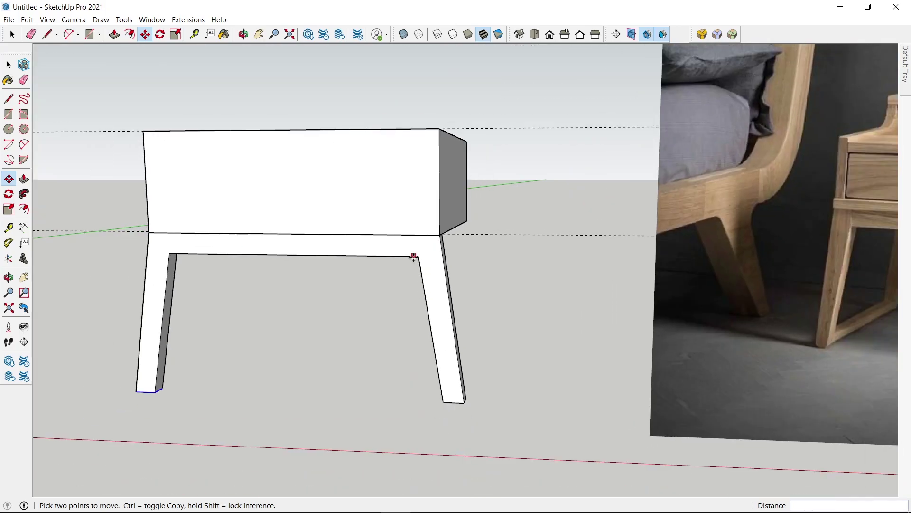
{"action": "scroll", "coordinate": [403, 285], "scroll_direction": "down", "scroll_amount": 1}
{"action": "mouse_move", "coordinate": [401, 299]}
{"action": "middle_mouse_down"}
{"action": "mouse_move", "coordinate": [439, 216]}
{"action": "mouse_move", "coordinate": [361, 221]}
{"action": "middle_mouse_up"}
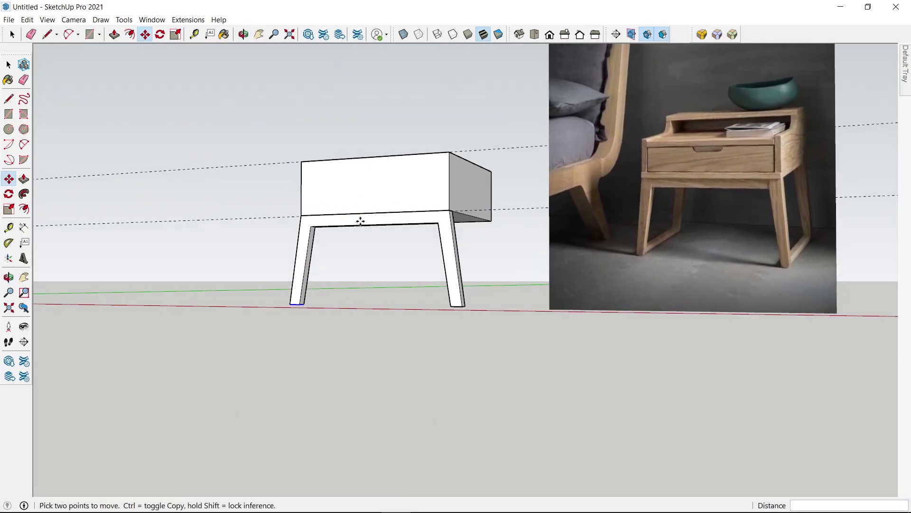
{"action": "scroll", "coordinate": [441, 298], "scroll_direction": "up", "scroll_amount": 1}
{"action": "middle_click_drag", "start_coordinate": [431, 299], "coordinate": [381, 375]}
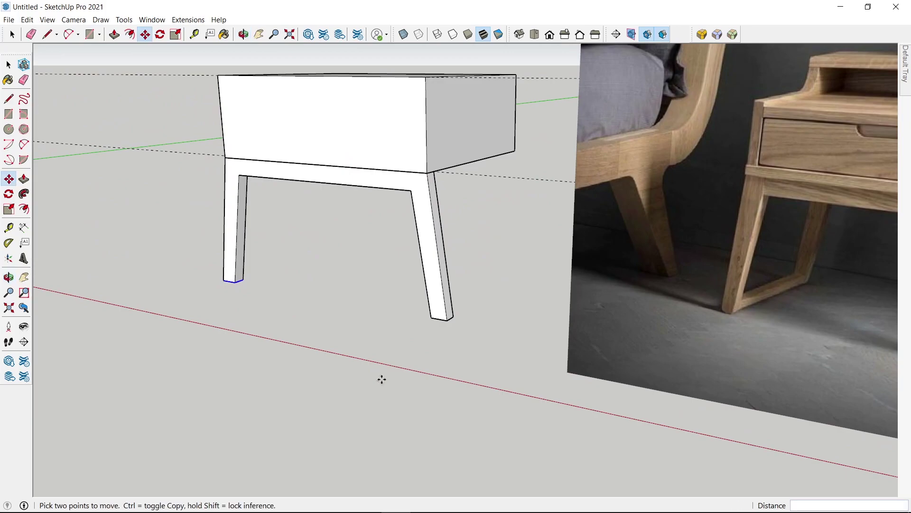
{"action": "scroll", "coordinate": [380, 378], "scroll_direction": "down", "scroll_amount": 1}
{"action": "scroll", "coordinate": [438, 370], "scroll_direction": "up", "scroll_amount": 1}
{"action": "scroll", "coordinate": [378, 316], "scroll_direction": "up", "scroll_amount": 1}
{"action": "mouse_move", "coordinate": [621, 309]}
{"action": "middle_mouse_down"}
{"action": "mouse_move", "coordinate": [462, 299]}
{"action": "mouse_move", "coordinate": [459, 319]}
{"action": "middle_mouse_up"}
{"action": "scroll", "coordinate": [472, 332], "scroll_direction": "up", "scroll_amount": 3}
Move the first leg's foot edge 10 mm along the red axis.
{"action": "key", "text": "space"}
{"action": "left_click_drag", "start_coordinate": [403, 313], "coordinate": [451, 357]}
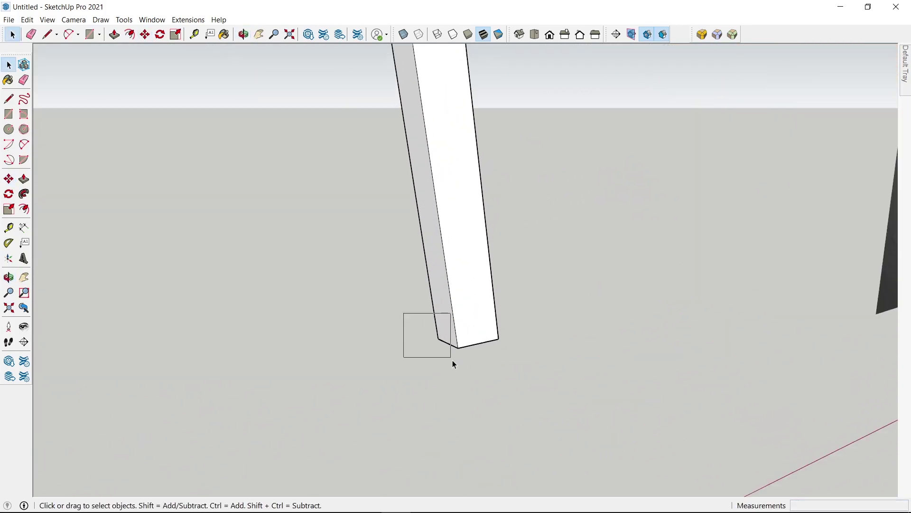
{"action": "key", "text": "m"}
{"action": "left_click", "coordinate": [457, 378]}
{"action": "scroll", "coordinate": [464, 376], "scroll_direction": "down", "scroll_amount": 1}
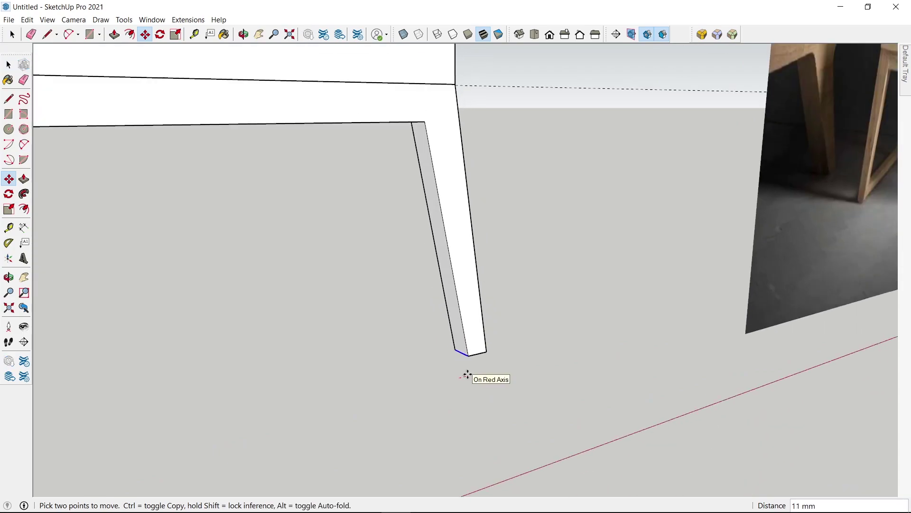
{"action": "type", "text": "1"}
{"action": "key", "text": "Return"}
Start a move on another leg's bottom edge, then undo it.
{"action": "scroll", "coordinate": [463, 373], "scroll_direction": "down", "scroll_amount": 3}
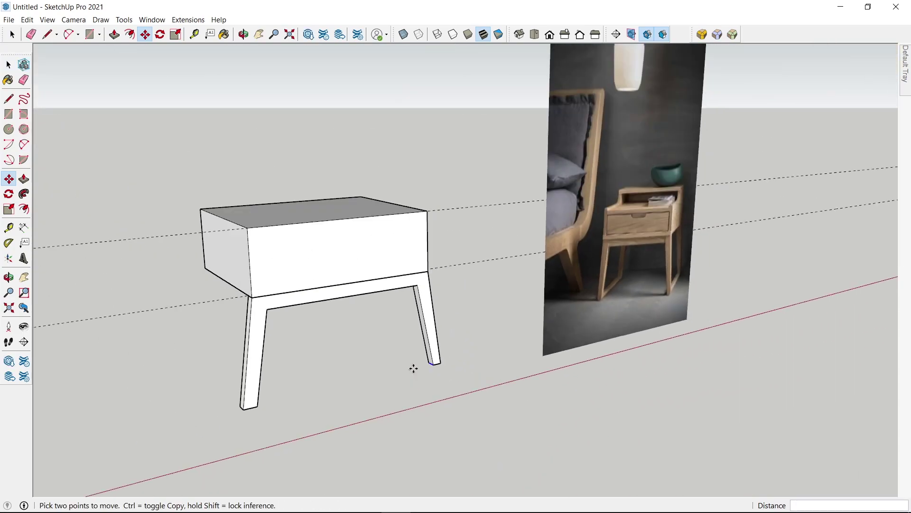
{"action": "middle_click_drag", "start_coordinate": [413, 368], "coordinate": [179, 382]}
{"action": "key", "text": "space"}
{"action": "scroll", "coordinate": [294, 344], "scroll_direction": "up", "scroll_amount": 2}
{"action": "scroll", "coordinate": [336, 330], "scroll_direction": "up", "scroll_amount": 2}
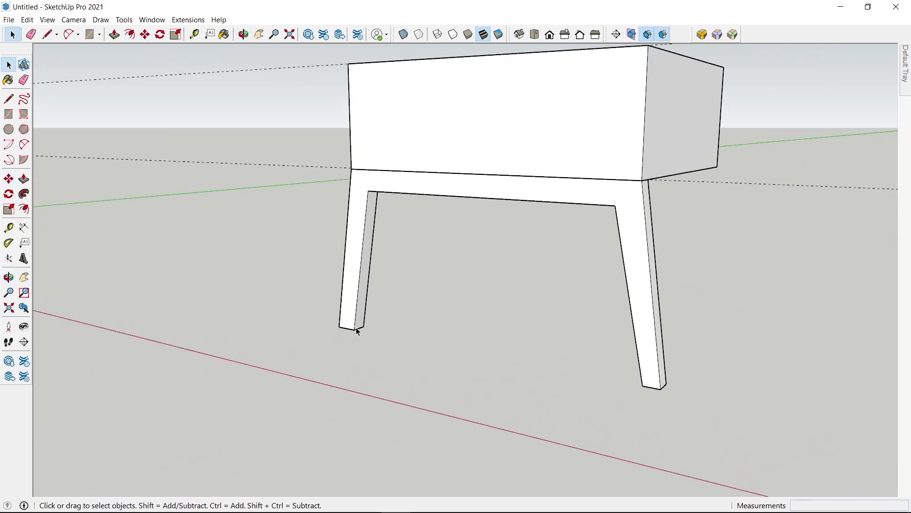
{"action": "scroll", "coordinate": [358, 331], "scroll_direction": "up", "scroll_amount": 3}
{"action": "key", "text": "m"}
{"action": "key", "text": "ctrl+z"}
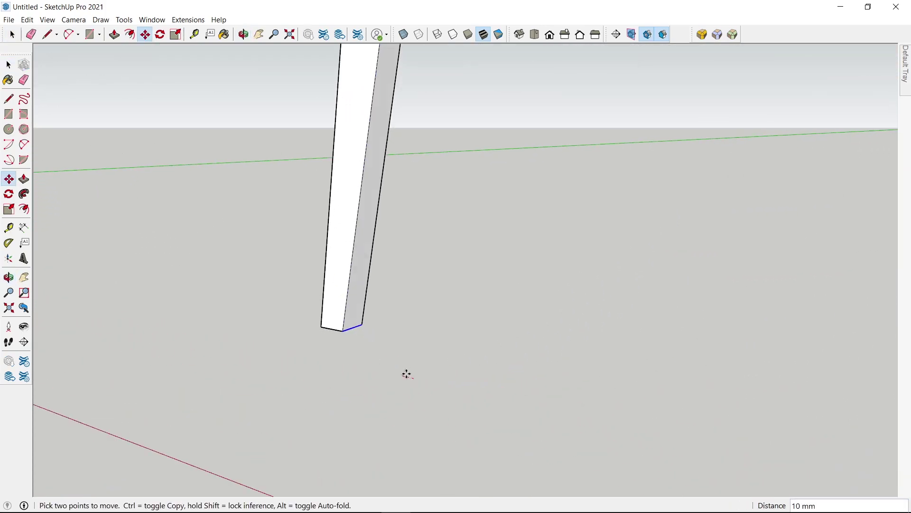
{"action": "key", "text": "space"}
Orbit to compare the table with the photo and view it from below.
{"action": "scroll", "coordinate": [406, 372], "scroll_direction": "down", "scroll_amount": 3}
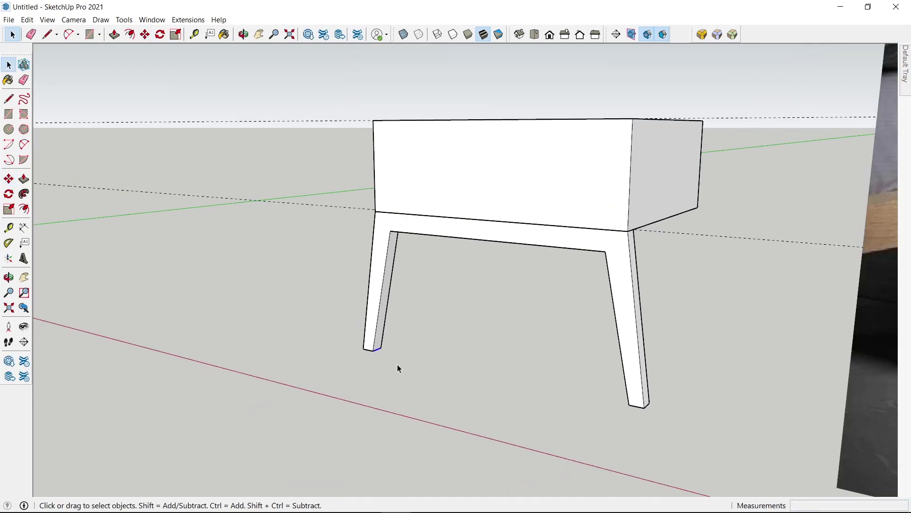
{"action": "middle_click_drag", "start_coordinate": [397, 364], "coordinate": [580, 351]}
{"action": "scroll", "coordinate": [504, 368], "scroll_direction": "up", "scroll_amount": 2}
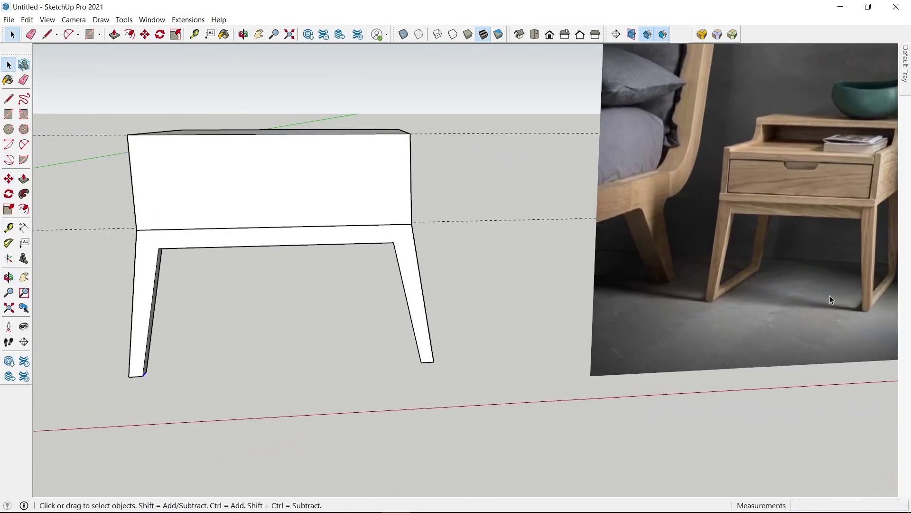
{"action": "scroll", "coordinate": [465, 326], "scroll_direction": "down", "scroll_amount": 3}
{"action": "middle_click_drag", "start_coordinate": [478, 305], "coordinate": [449, 338]}
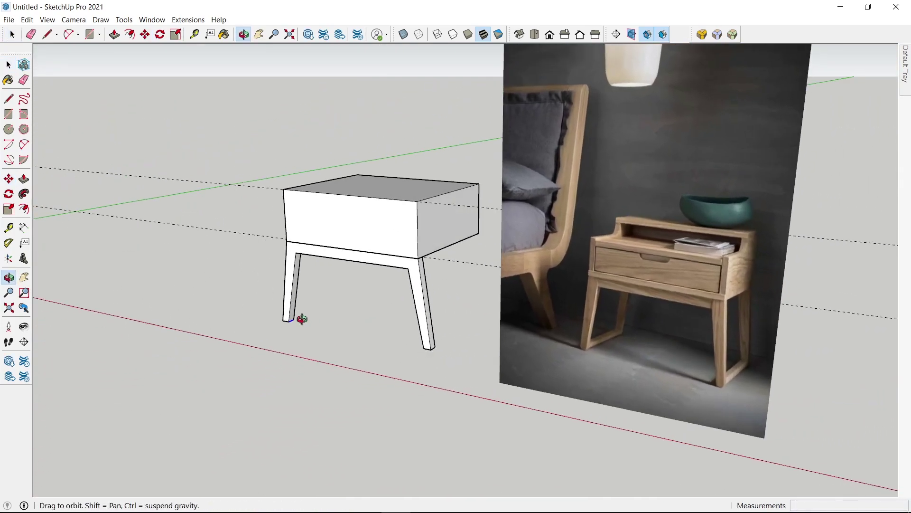
{"action": "scroll", "coordinate": [450, 338], "scroll_direction": "up", "scroll_amount": 2}
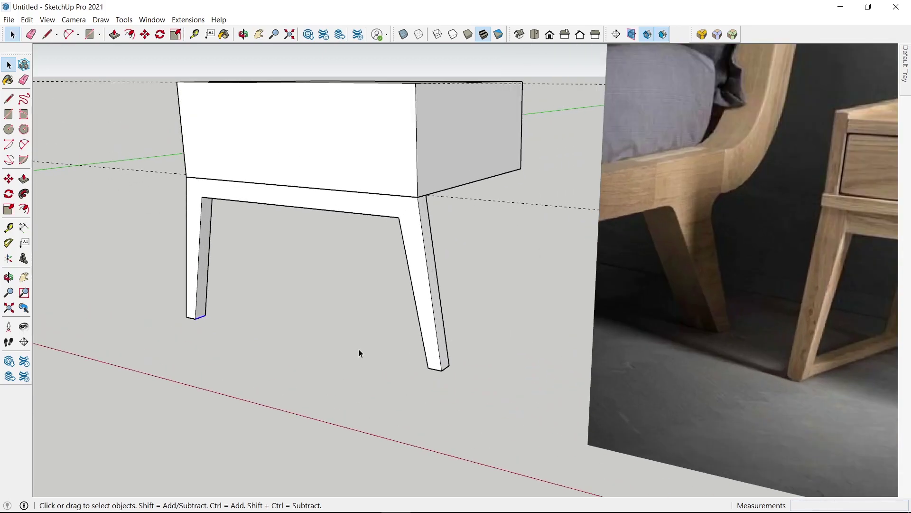
{"action": "mouse_move", "coordinate": [358, 352]}
{"action": "middle_mouse_down"}
{"action": "mouse_move", "coordinate": [229, 342]}
{"action": "mouse_move", "coordinate": [771, 404]}
{"action": "mouse_move", "coordinate": [517, 212]}
{"action": "mouse_move", "coordinate": [306, 236]}
{"action": "mouse_move", "coordinate": [456, 280]}
{"action": "middle_mouse_up"}
Place a Tape Measure guide 25 mm up from the leg's bottom corner.
{"action": "left_click", "coordinate": [494, 273]}
{"action": "scroll", "coordinate": [496, 284], "scroll_direction": "up", "scroll_amount": 1}
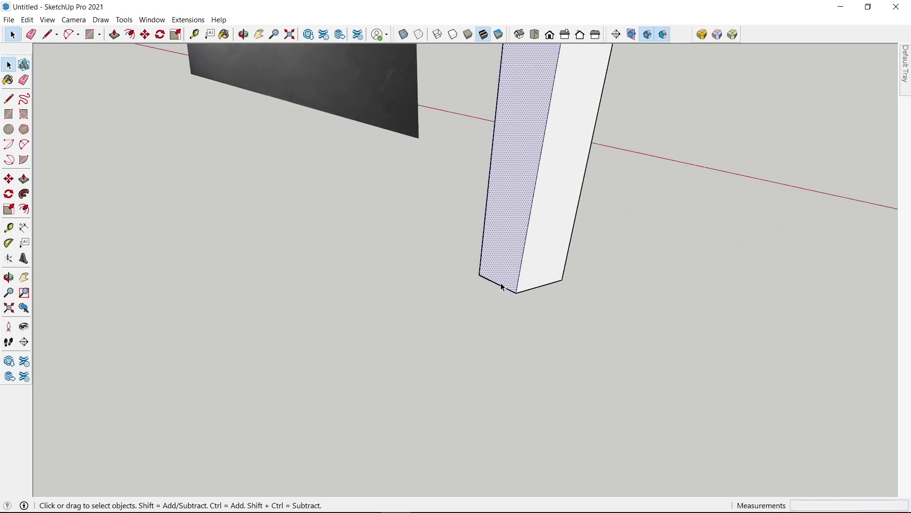
{"action": "key", "text": "t"}
{"action": "left_click", "coordinate": [508, 288]}
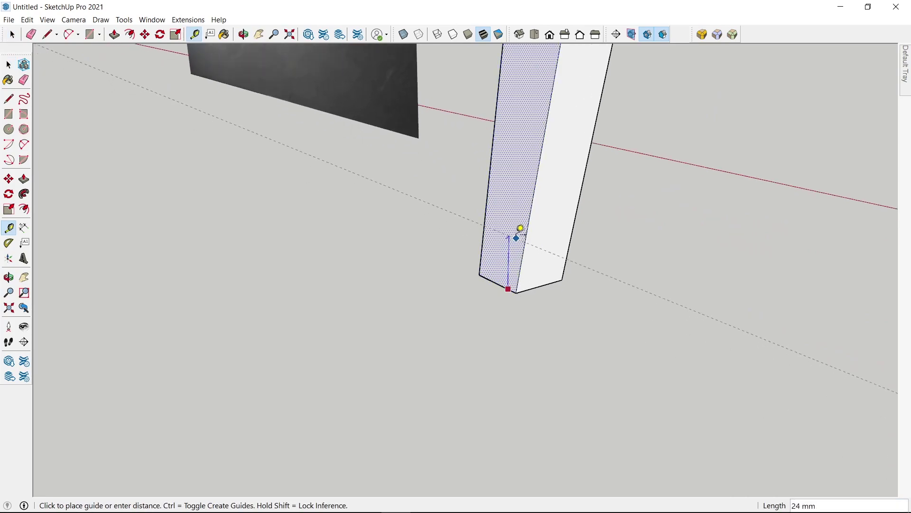
{"action": "key", "text": "Return"}
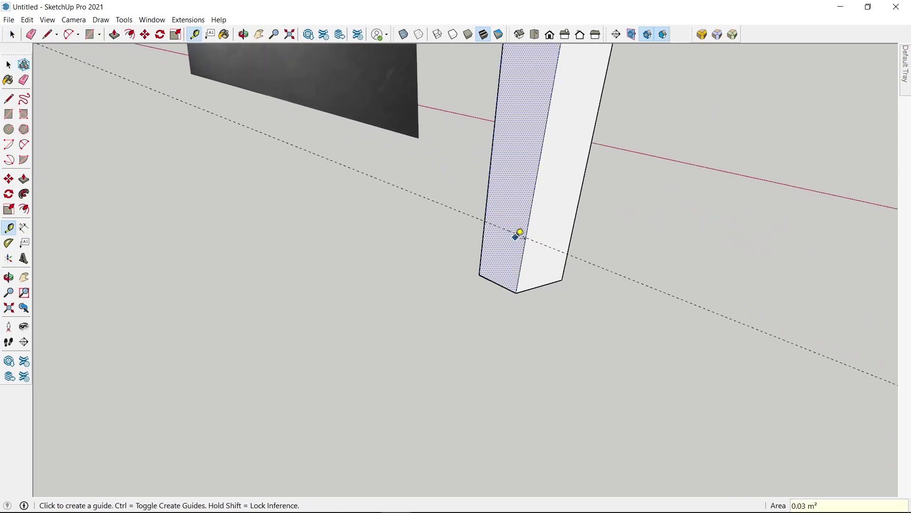
Start a line on the leg edge, then cancel it.
{"action": "key", "text": "l"}
{"action": "left_click", "coordinate": [486, 219]}
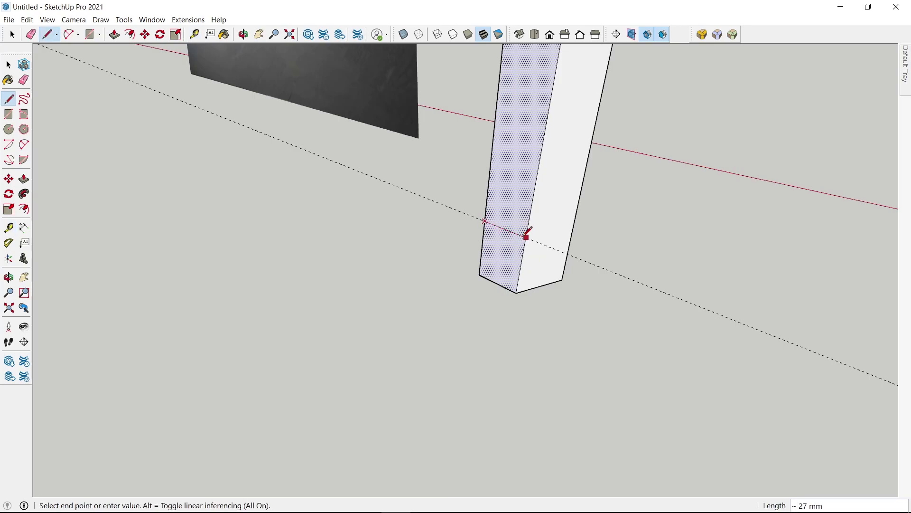
{"action": "key", "text": "Escape"}
{"action": "scroll", "coordinate": [495, 236], "scroll_direction": "down", "scroll_amount": 3}
{"action": "scroll", "coordinate": [495, 236], "scroll_direction": "down", "scroll_amount": 2}
Push/pull the first front leg's bottom face out into a foot.
{"action": "key", "text": "p"}
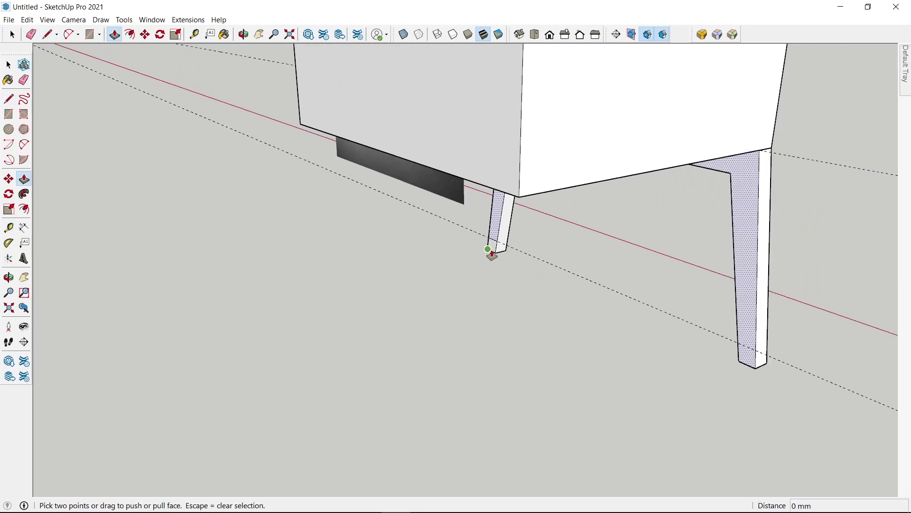
{"action": "scroll", "coordinate": [494, 250], "scroll_direction": "down", "scroll_amount": 3}
{"action": "left_click", "coordinate": [492, 250]}
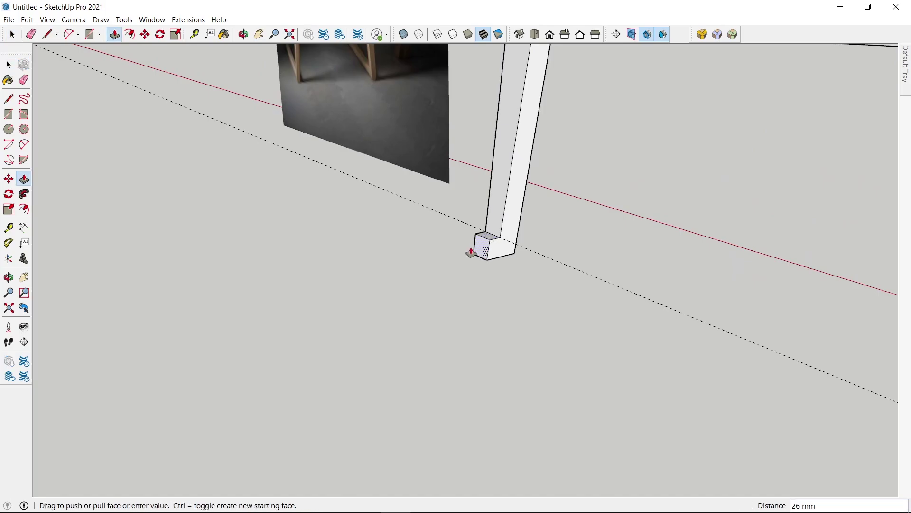
{"action": "scroll", "coordinate": [472, 252], "scroll_direction": "down", "scroll_amount": 2}
{"action": "left_click", "coordinate": [540, 220]}
{"action": "mouse_move", "coordinate": [541, 220]}
{"action": "middle_mouse_down"}
{"action": "mouse_move", "coordinate": [567, 295]}
{"action": "mouse_move", "coordinate": [490, 318]}
{"action": "mouse_move", "coordinate": [490, 227]}
{"action": "middle_mouse_up"}
Split the other leg's face along the guide and extrude a 175 mm foot.
{"action": "key", "text": "space"}
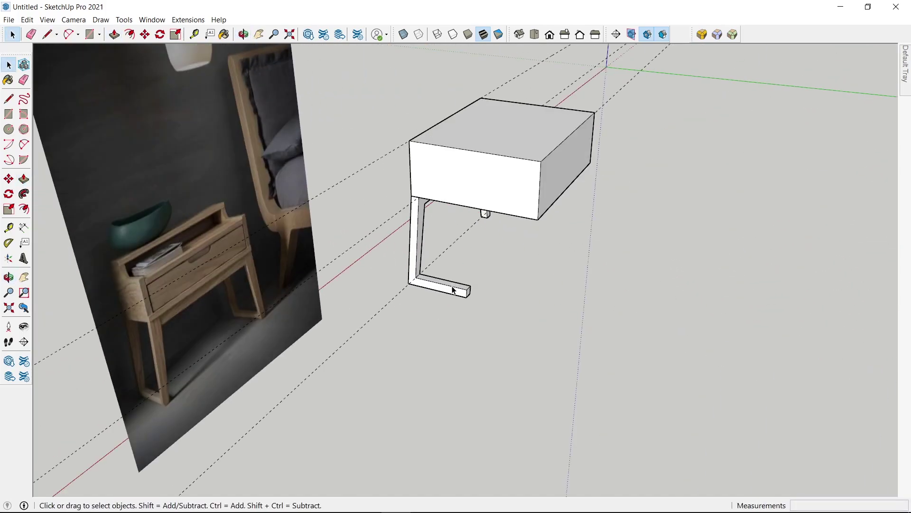
{"action": "scroll", "coordinate": [486, 228], "scroll_direction": "up", "scroll_amount": 5}
{"action": "scroll", "coordinate": [525, 255], "scroll_direction": "up", "scroll_amount": 3}
{"action": "scroll", "coordinate": [524, 253], "scroll_direction": "up", "scroll_amount": 2}
{"action": "key", "text": "l"}
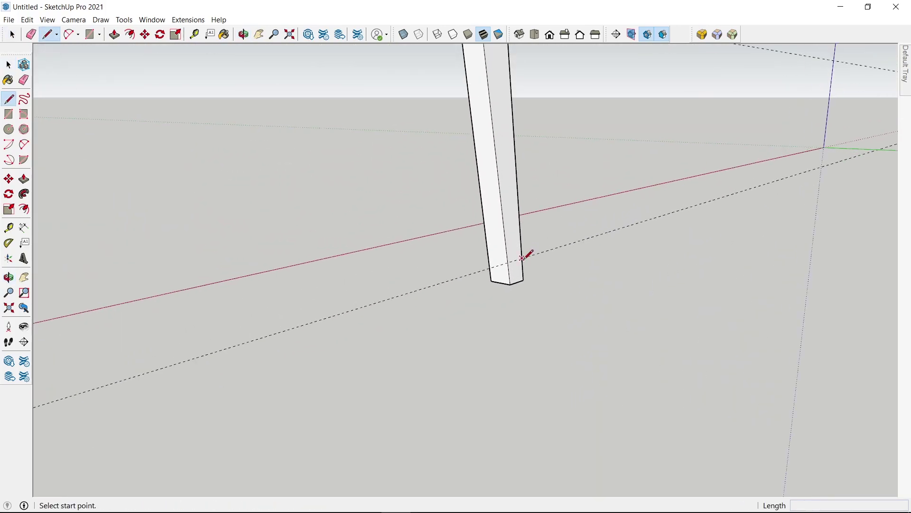
{"action": "left_click_drag", "start_coordinate": [524, 253], "coordinate": [508, 261]}
{"action": "key", "text": "p"}
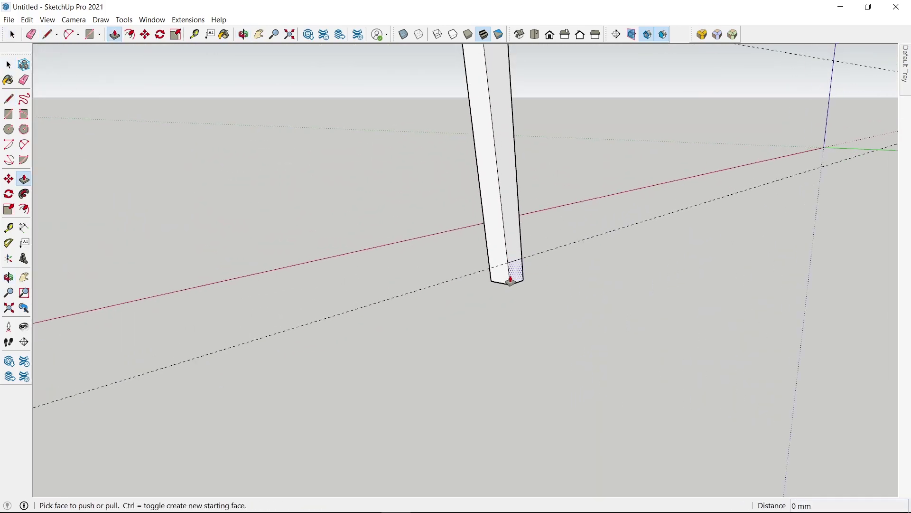
{"action": "left_click", "coordinate": [513, 273]}
{"action": "scroll", "coordinate": [516, 270], "scroll_direction": "down", "scroll_amount": 4}
{"action": "left_click", "coordinate": [448, 328]}
Orbit to check the feet from the cabinet's other side.
{"action": "key", "text": "space"}
{"action": "scroll", "coordinate": [483, 318], "scroll_direction": "down", "scroll_amount": 3}
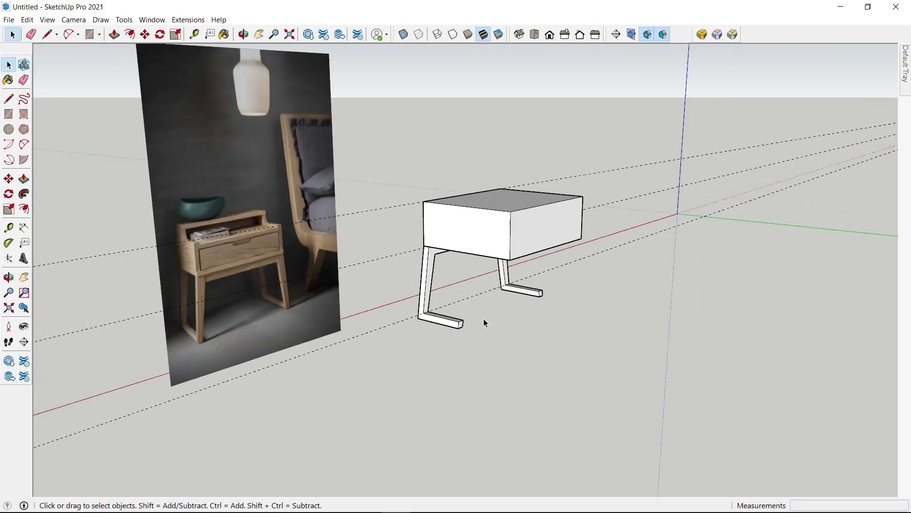
{"action": "middle_click_drag", "start_coordinate": [484, 318], "coordinate": [341, 326]}
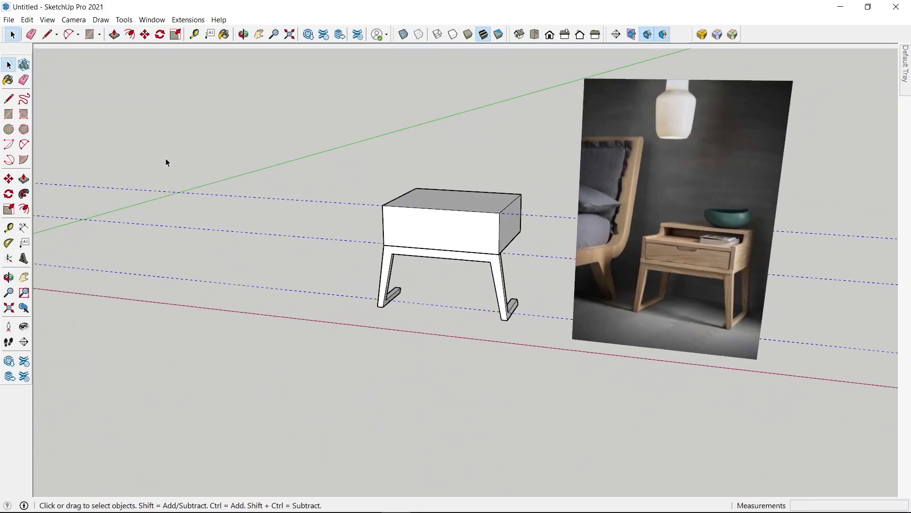
{"action": "middle_click_drag", "start_coordinate": [328, 306], "coordinate": [338, 295]}
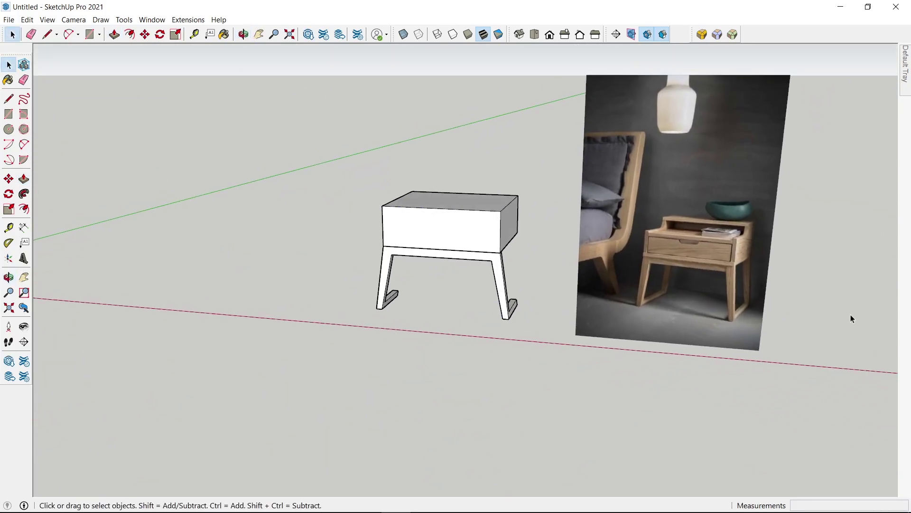
{"action": "scroll", "coordinate": [542, 291], "scroll_direction": "up", "scroll_amount": 3}
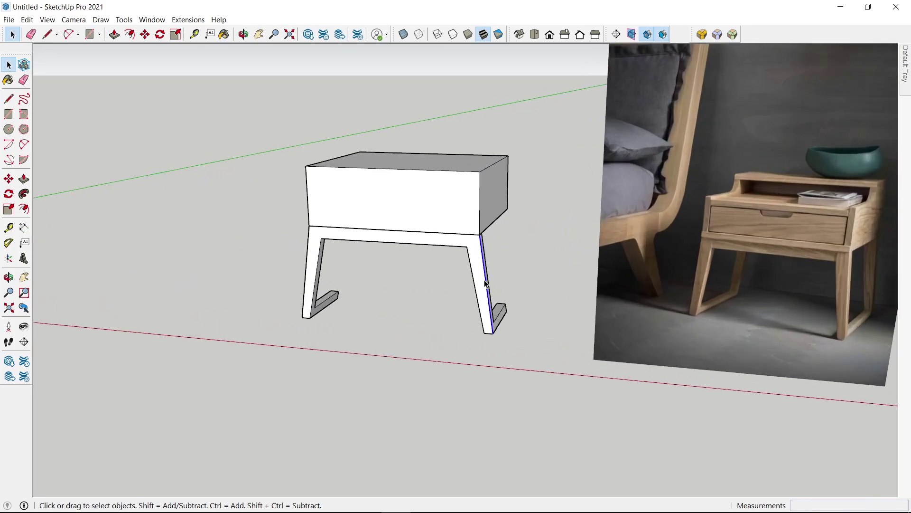
Make the connected rail, splayed legs and feet a component named 'legs'.
{"action": "triple_click", "coordinate": [485, 283]}
{"action": "right_click", "coordinate": [486, 283]}
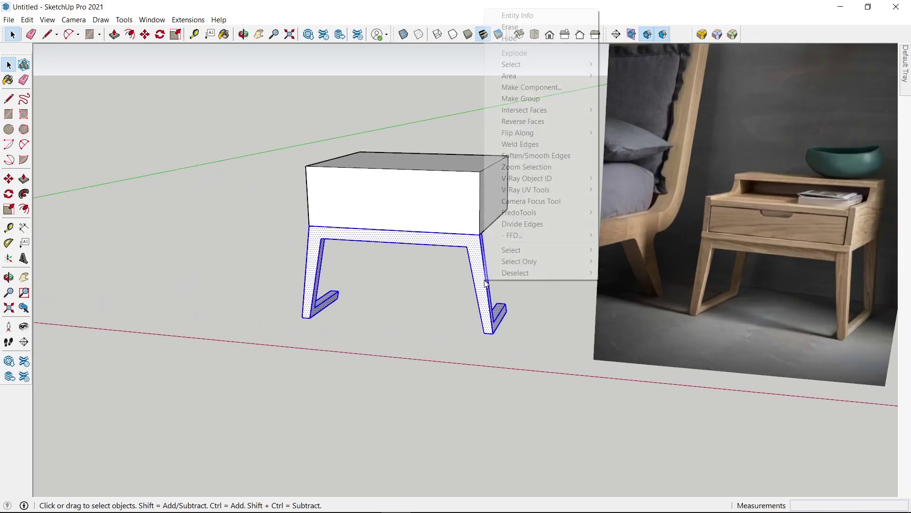
{"action": "left_click", "coordinate": [549, 90]}
{"action": "type", "text": "l"}
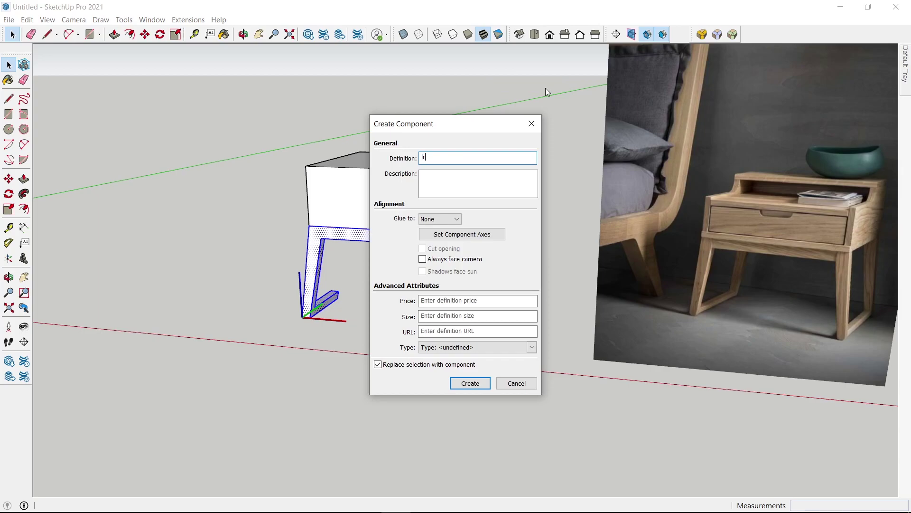
{"action": "type", "text": "egs"}
{"action": "key", "text": "Return"}
{"action": "mouse_move", "coordinate": [483, 215]}
{"action": "middle_mouse_down"}
{"action": "mouse_move", "coordinate": [468, 295]}
{"action": "mouse_move", "coordinate": [374, 304]}
{"action": "mouse_move", "coordinate": [428, 277]}
{"action": "mouse_move", "coordinate": [672, 261]}
{"action": "middle_mouse_up"}
{"action": "scroll", "coordinate": [425, 275], "scroll_direction": "up", "scroll_amount": 2}
{"action": "scroll", "coordinate": [406, 280], "scroll_direction": "up", "scroll_amount": 2}
{"action": "scroll", "coordinate": [406, 280], "scroll_direction": "down", "scroll_amount": 5}
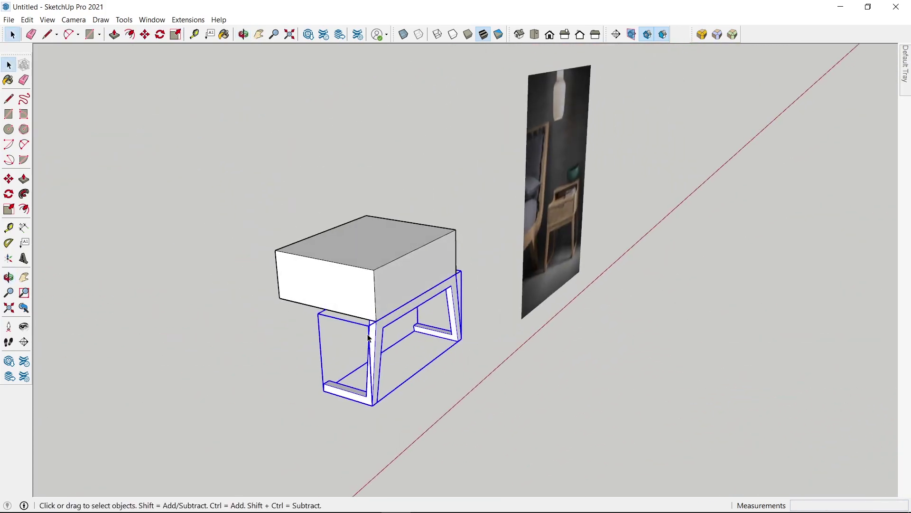
Enable JHS PowerBar and mirror the leg frame along the blue axis.
{"action": "right_click", "coordinate": [796, 30]}
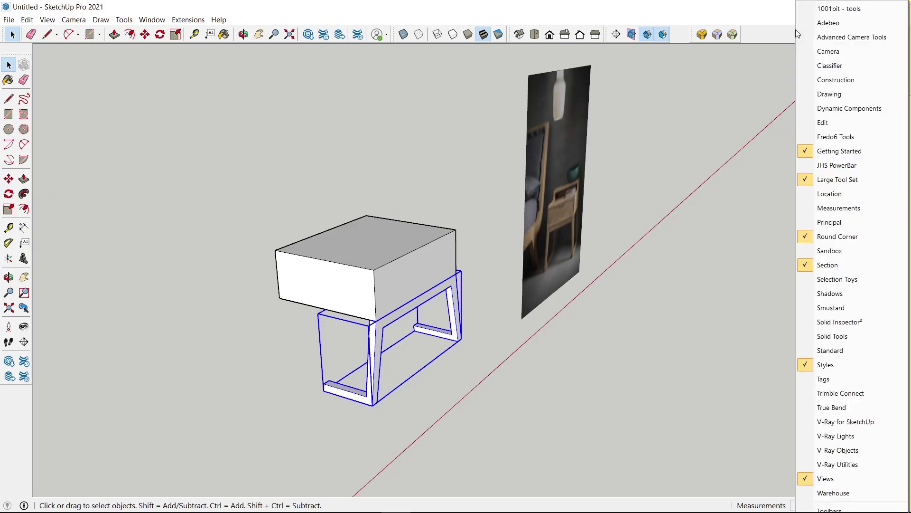
{"action": "left_click", "coordinate": [836, 165]}
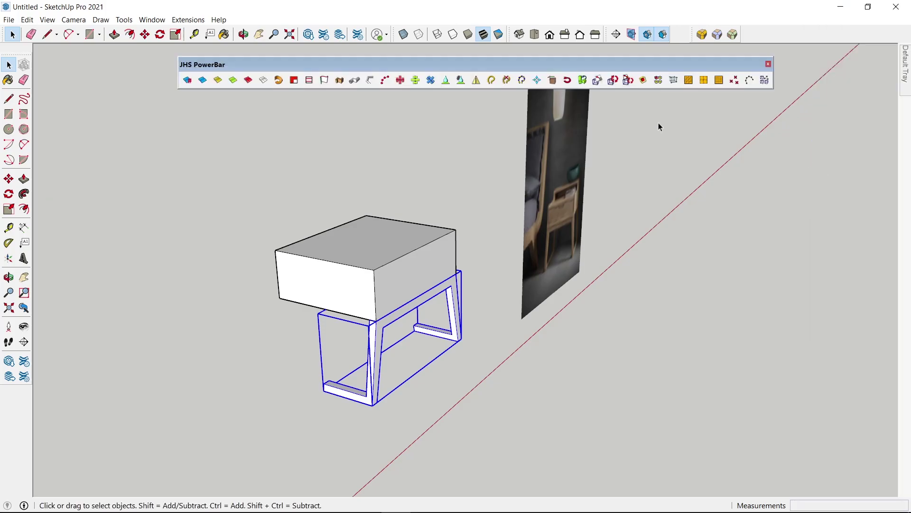
{"action": "left_click", "coordinate": [477, 81]}
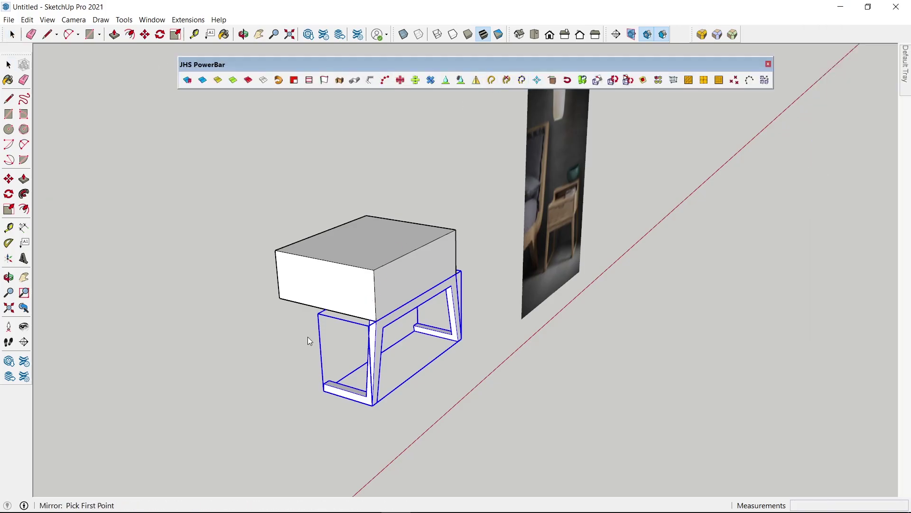
{"action": "left_click", "coordinate": [326, 265]}
{"action": "scroll", "coordinate": [333, 419], "scroll_direction": "down", "scroll_amount": 1}
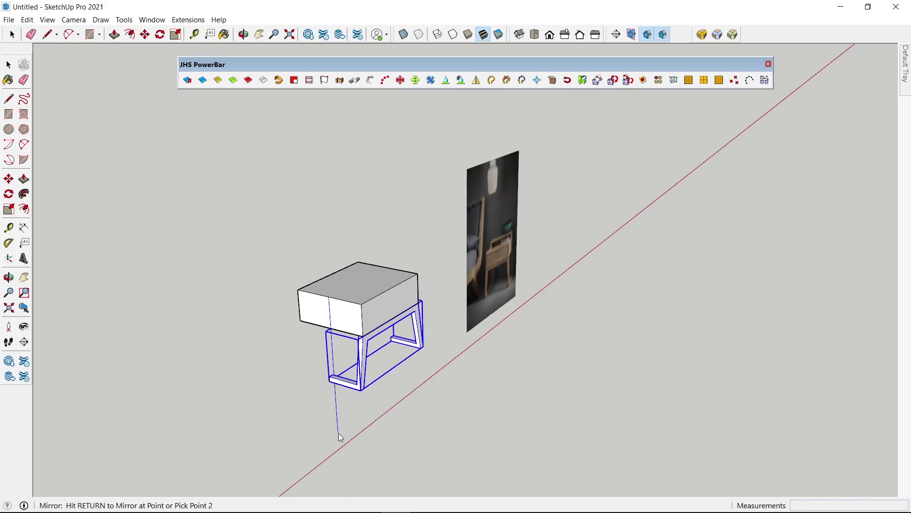
{"action": "scroll", "coordinate": [338, 433], "scroll_direction": "up", "scroll_amount": 1}
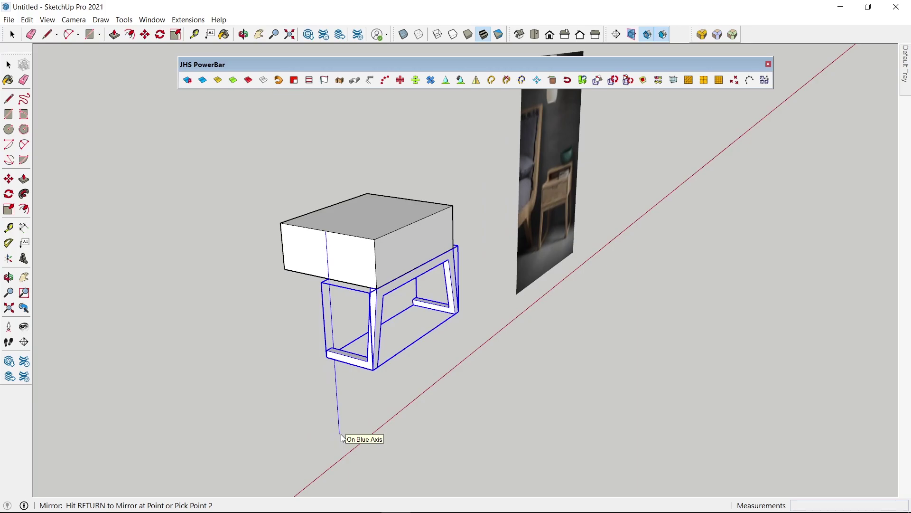
{"action": "left_click", "coordinate": [341, 434]}
{"action": "key", "text": "Return"}
Orbit and zoom to compare the mirrored legs with the reference photo.
{"action": "middle_click_drag", "start_coordinate": [171, 385], "coordinate": [441, 337]}
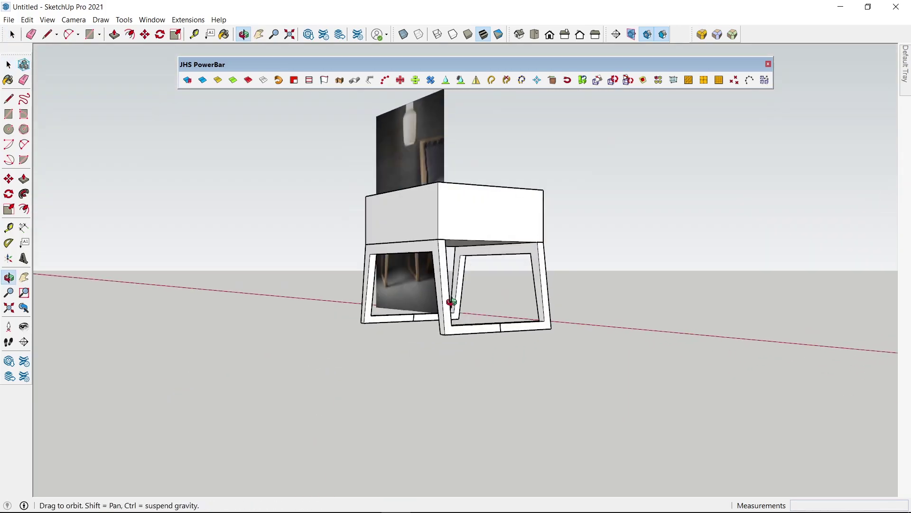
{"action": "scroll", "coordinate": [526, 311], "scroll_direction": "up", "scroll_amount": 2}
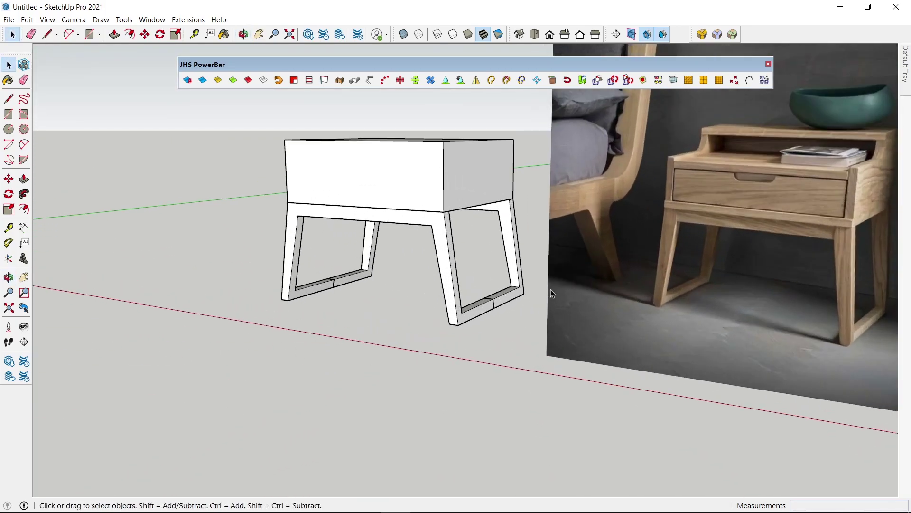
{"action": "scroll", "coordinate": [551, 289], "scroll_direction": "up", "scroll_amount": 3}
{"action": "scroll", "coordinate": [519, 299], "scroll_direction": "down", "scroll_amount": 5}
{"action": "mouse_move", "coordinate": [514, 312]}
{"action": "middle_mouse_down"}
{"action": "mouse_move", "coordinate": [385, 312]}
{"action": "mouse_move", "coordinate": [510, 315]}
{"action": "middle_mouse_up"}
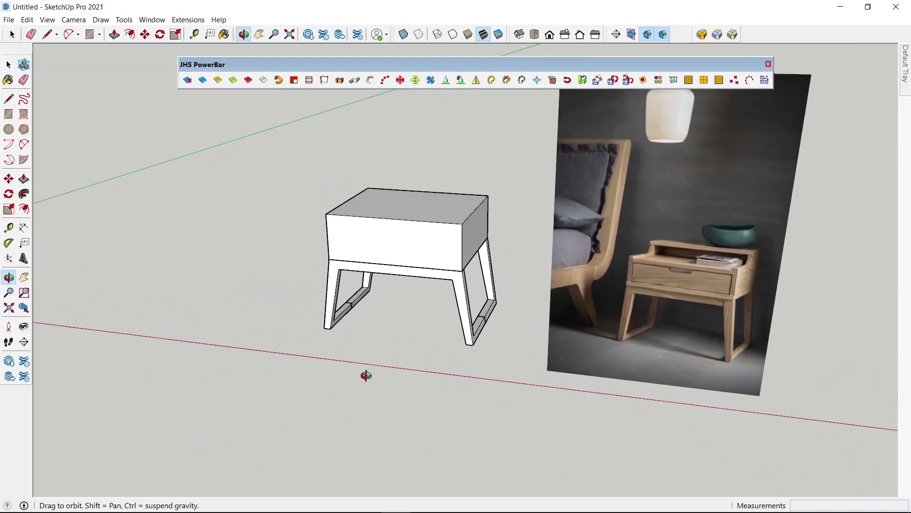
{"action": "scroll", "coordinate": [474, 328], "scroll_direction": "up", "scroll_amount": 2}
{"action": "scroll", "coordinate": [457, 338], "scroll_direction": "down", "scroll_amount": 2}
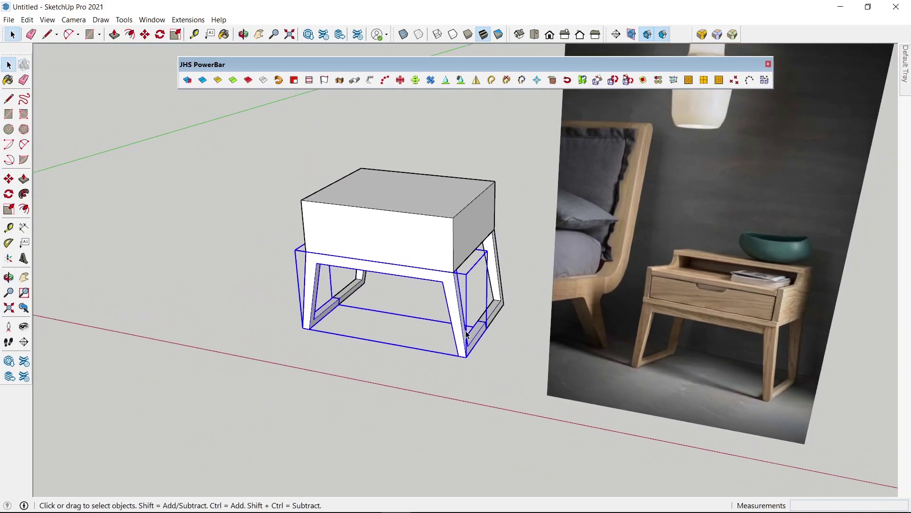
{"action": "scroll", "coordinate": [458, 338], "scroll_direction": "down", "scroll_amount": 2}
{"action": "scroll", "coordinate": [477, 331], "scroll_direction": "up", "scroll_amount": 5}
{"action": "scroll", "coordinate": [477, 330], "scroll_direction": "down", "scroll_amount": 2}
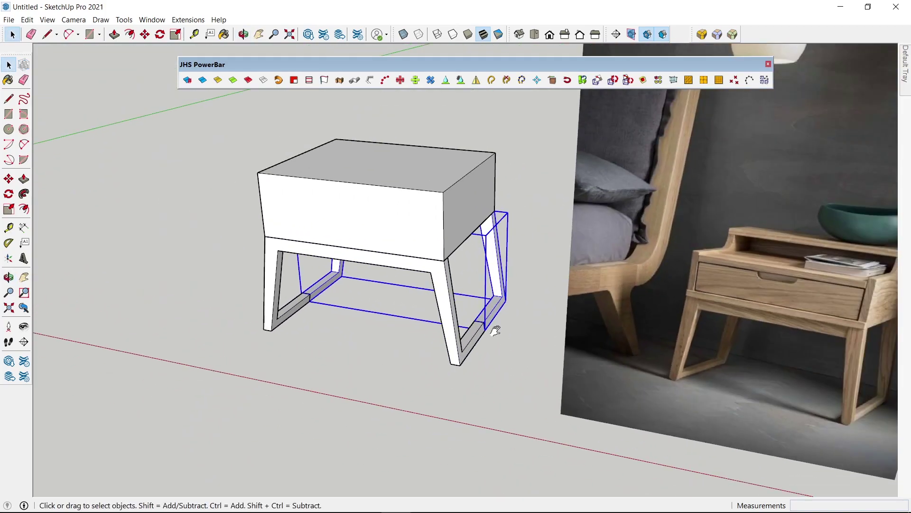
{"action": "scroll", "coordinate": [494, 325], "scroll_direction": "down", "scroll_amount": 2}
{"action": "scroll", "coordinate": [482, 366], "scroll_direction": "down", "scroll_amount": 2}
{"action": "middle_click_drag", "start_coordinate": [472, 386], "coordinate": [427, 354]}
{"action": "scroll", "coordinate": [368, 355], "scroll_direction": "up", "scroll_amount": 2}
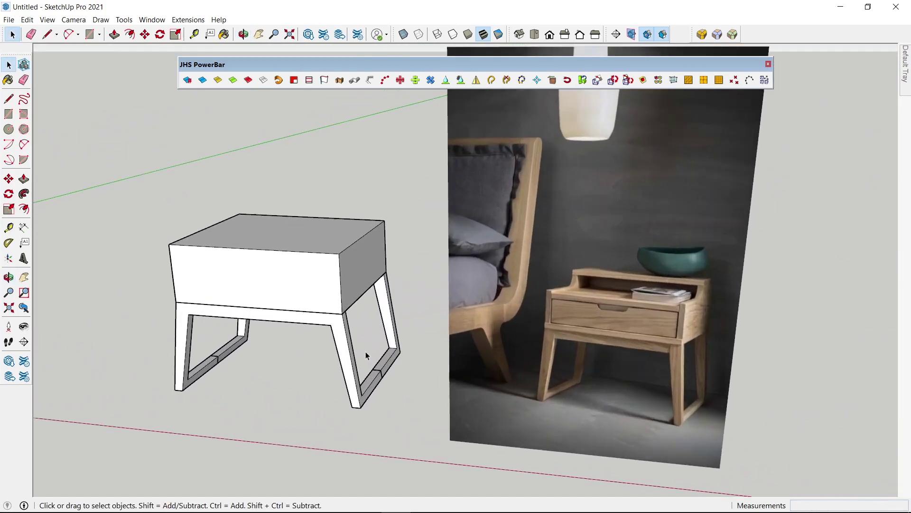
{"action": "scroll", "coordinate": [383, 365], "scroll_direction": "up", "scroll_amount": 1}
{"action": "scroll", "coordinate": [383, 366], "scroll_direction": "up", "scroll_amount": 2}
{"action": "scroll", "coordinate": [399, 369], "scroll_direction": "up", "scroll_amount": 1}
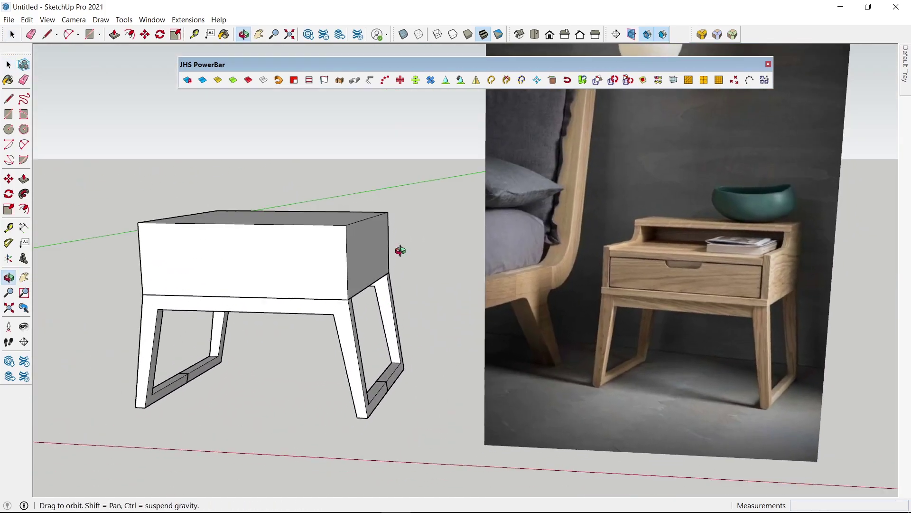
{"action": "middle_click_drag", "start_coordinate": [412, 358], "coordinate": [301, 386]}
Select the whole leg base and close the JHS PowerBar toolbar.
{"action": "left_click", "coordinate": [399, 367]}
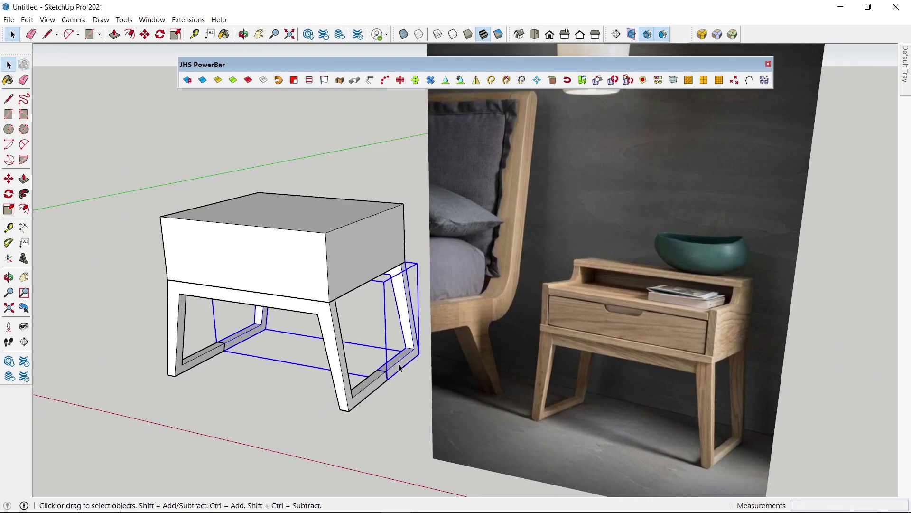
{"action": "left_click", "coordinate": [363, 390]}
{"action": "scroll", "coordinate": [404, 370], "scroll_direction": "down", "scroll_amount": 2}
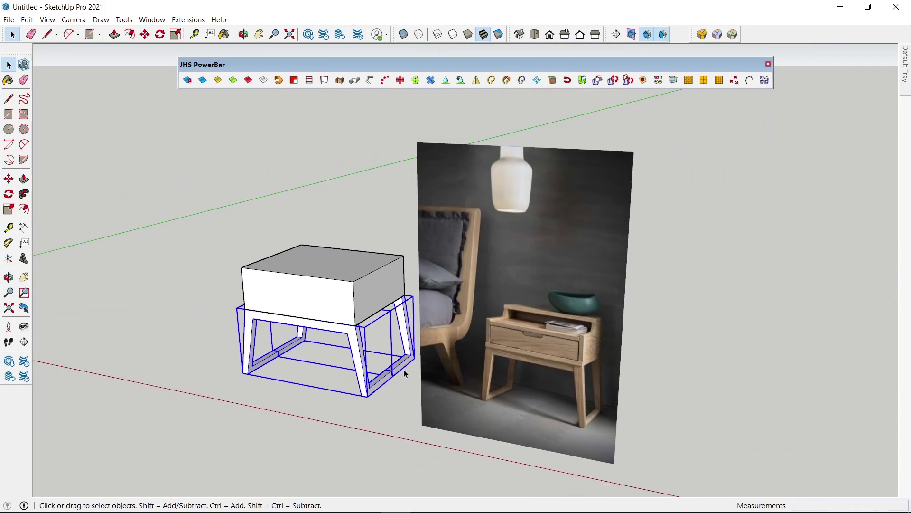
{"action": "left_click", "coordinate": [768, 64]}
Enable the Solid Tools toolbar and open the leg base group for editing.
{"action": "right_click", "coordinate": [773, 33]}
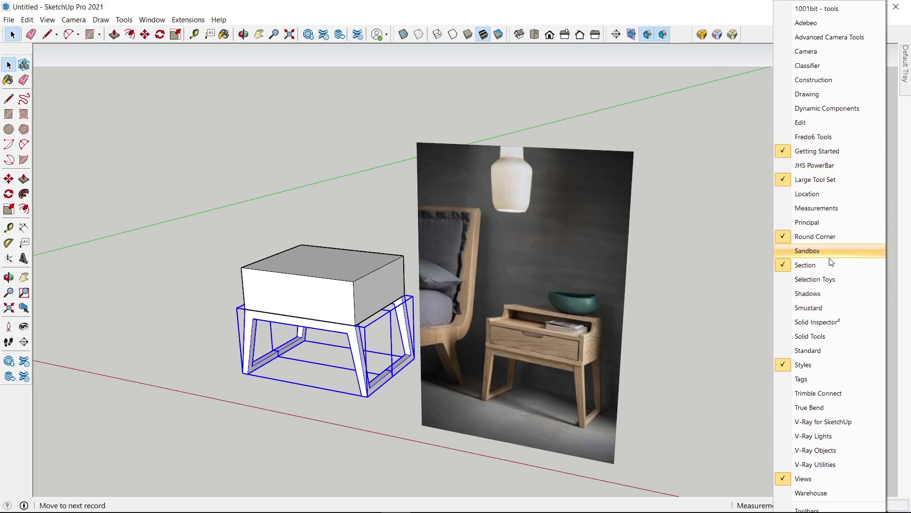
{"action": "left_click", "coordinate": [827, 336]}
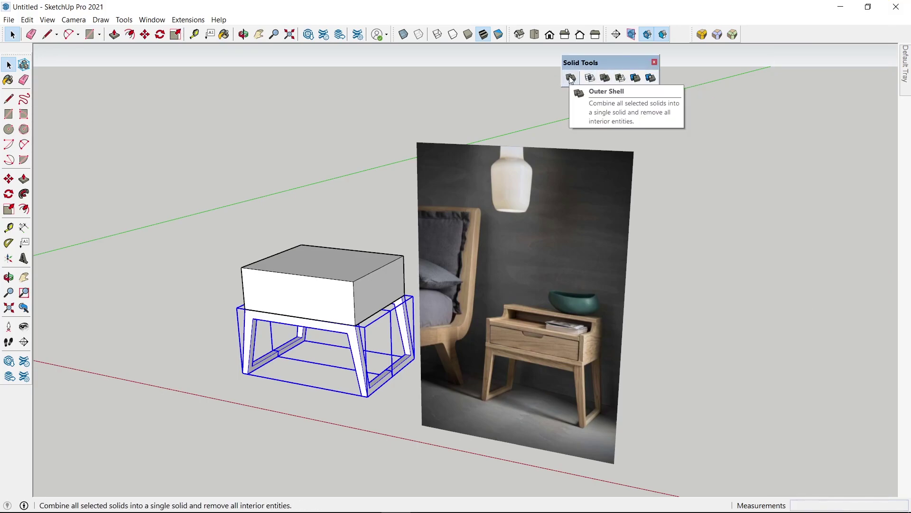
{"action": "scroll", "coordinate": [406, 380], "scroll_direction": "up", "scroll_amount": 2}
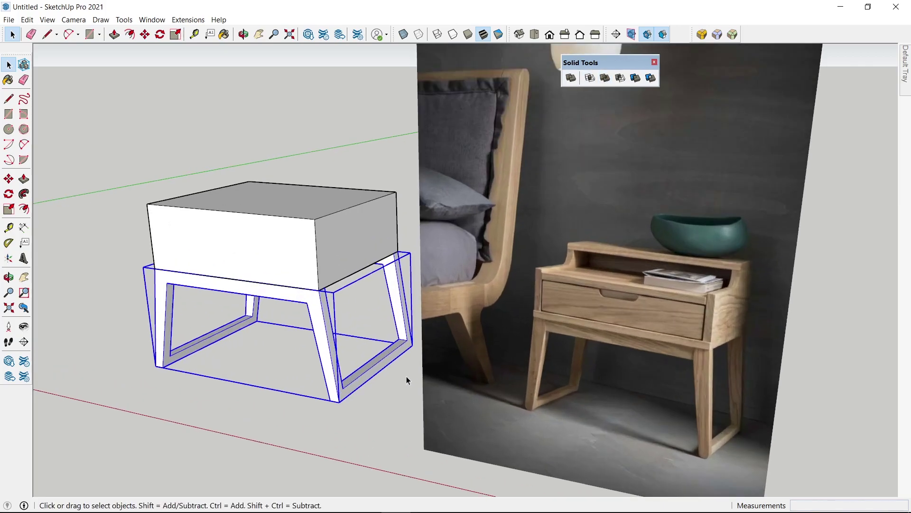
{"action": "double_click", "coordinate": [387, 359]}
{"action": "scroll", "coordinate": [403, 365], "scroll_direction": "up", "scroll_amount": 2}
{"action": "scroll", "coordinate": [428, 378], "scroll_direction": "up", "scroll_amount": 2}
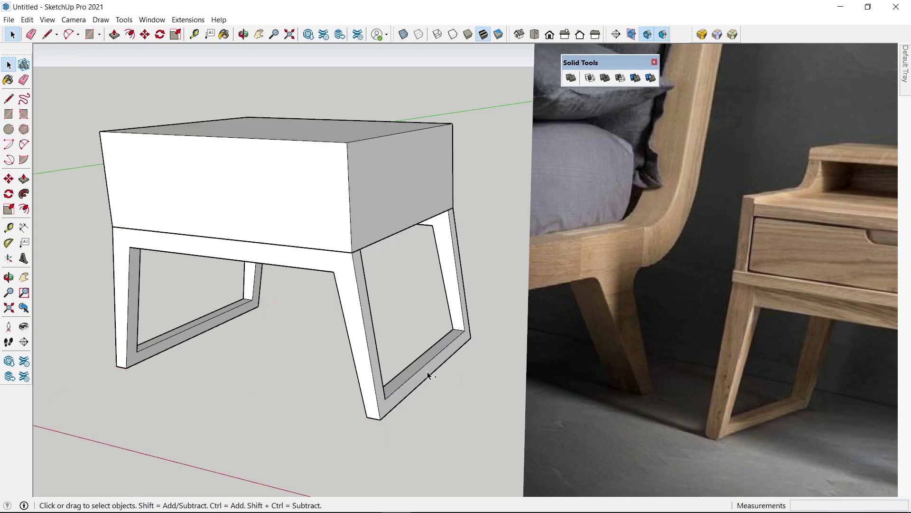
Select the rear and front leg frames, close Solid Tools, and clear the selection.
{"action": "left_click", "coordinate": [434, 368]}
{"action": "double_click", "coordinate": [420, 369]}
{"action": "scroll", "coordinate": [442, 284], "scroll_direction": "up", "scroll_amount": 3}
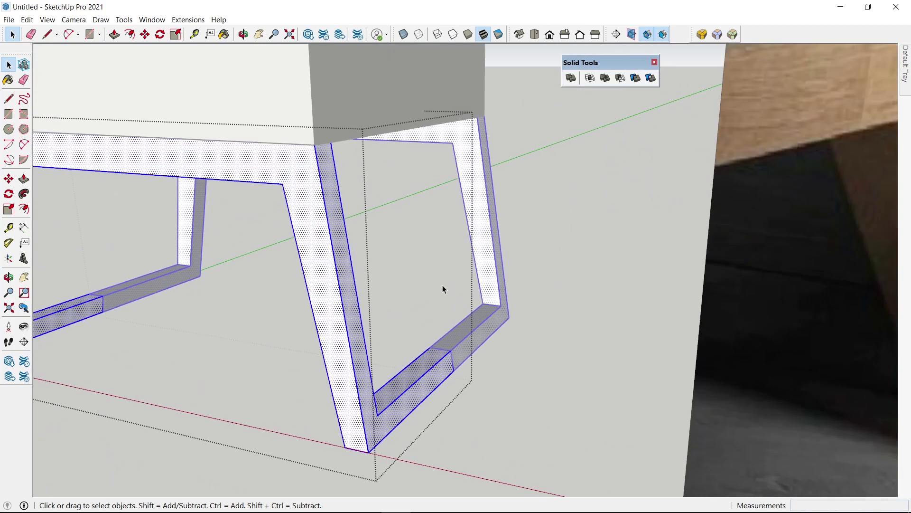
{"action": "scroll", "coordinate": [471, 366], "scroll_direction": "down", "scroll_amount": 3}
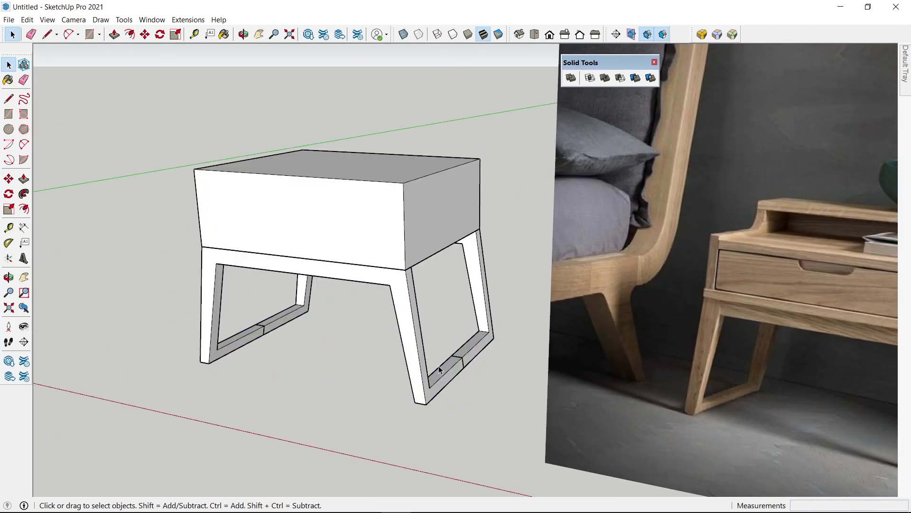
{"action": "left_click", "coordinate": [464, 366]}
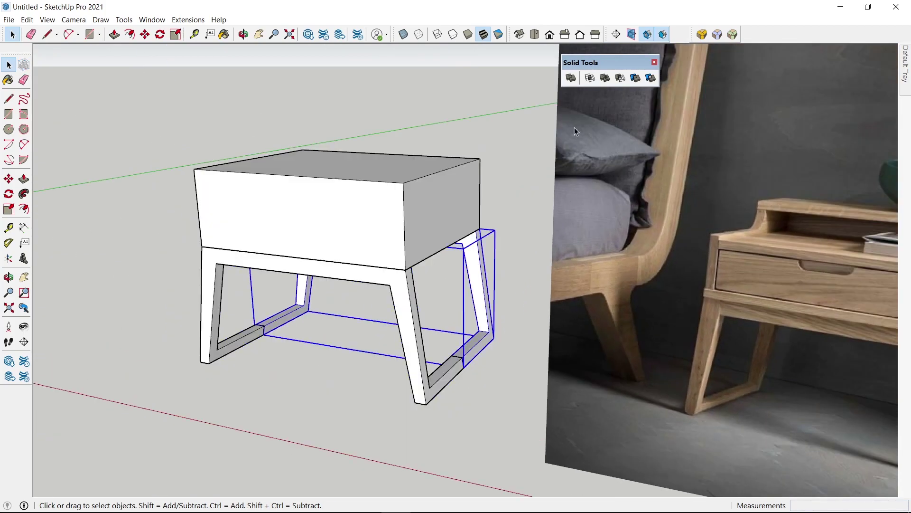
{"action": "left_click", "coordinate": [448, 370], "text": "ctrl"}
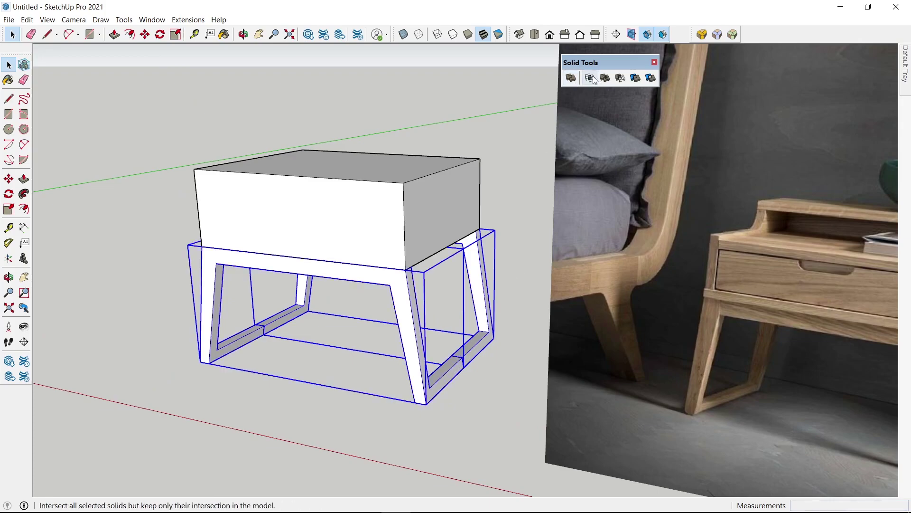
{"action": "left_click", "coordinate": [655, 63]}
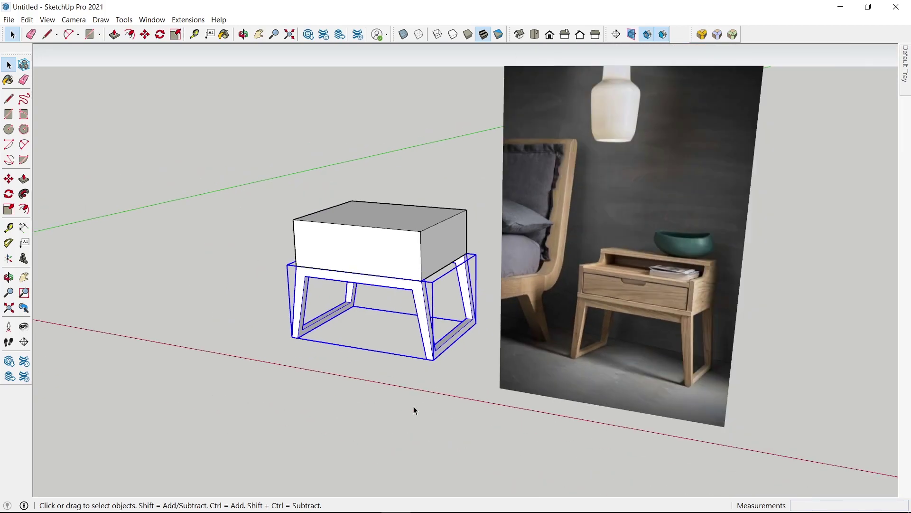
{"action": "left_click", "coordinate": [412, 394]}
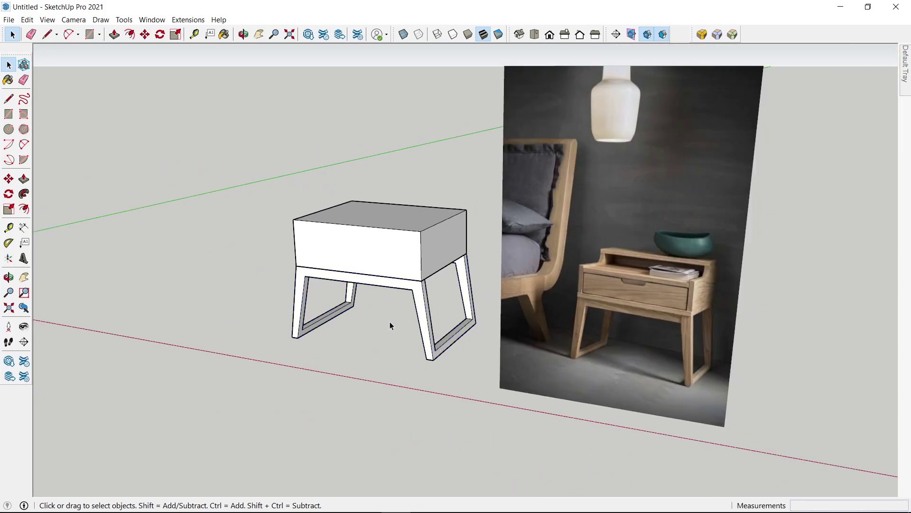
Open the tabletop box group and select its front face.
{"action": "scroll", "coordinate": [381, 259], "scroll_direction": "up", "scroll_amount": 3}
{"action": "scroll", "coordinate": [381, 259], "scroll_direction": "down", "scroll_amount": 3}
{"action": "mouse_move", "coordinate": [473, 291]}
{"action": "middle_mouse_down"}
{"action": "mouse_move", "coordinate": [464, 281]}
{"action": "mouse_move", "coordinate": [333, 277]}
{"action": "middle_mouse_up"}
{"action": "double_click", "coordinate": [323, 308]}
{"action": "left_click", "coordinate": [325, 285]}
{"action": "scroll", "coordinate": [268, 288], "scroll_direction": "up", "scroll_amount": 3}
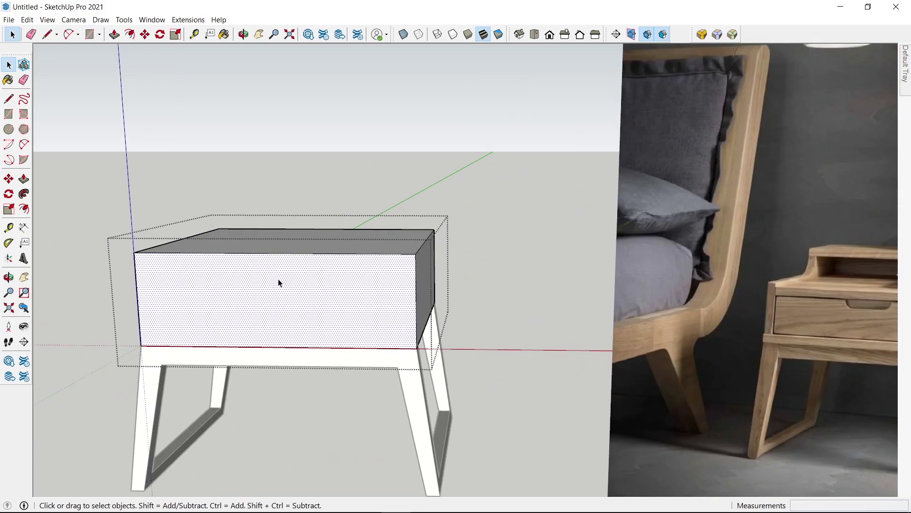
{"action": "scroll", "coordinate": [279, 283], "scroll_direction": "down", "scroll_amount": 2}
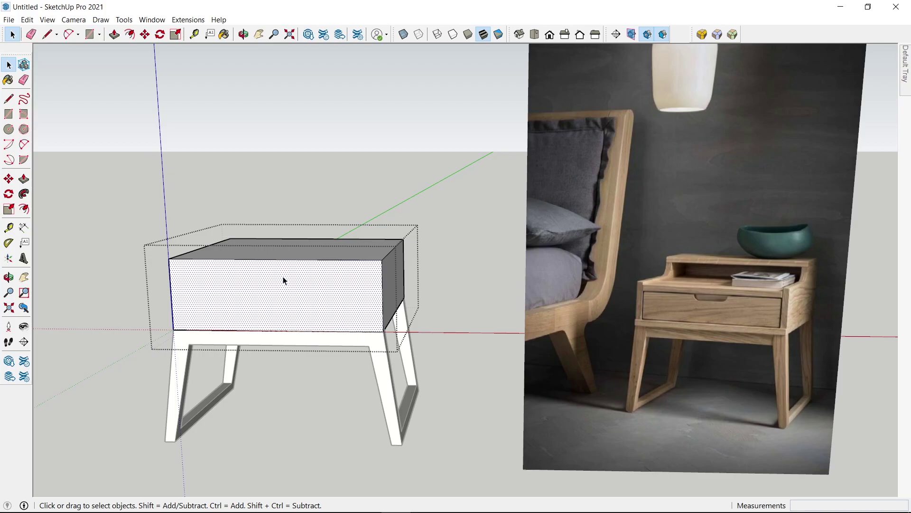
Offset the front face outline 25 mm inward.
{"action": "key", "text": "f"}
{"action": "left_click", "coordinate": [297, 260]}
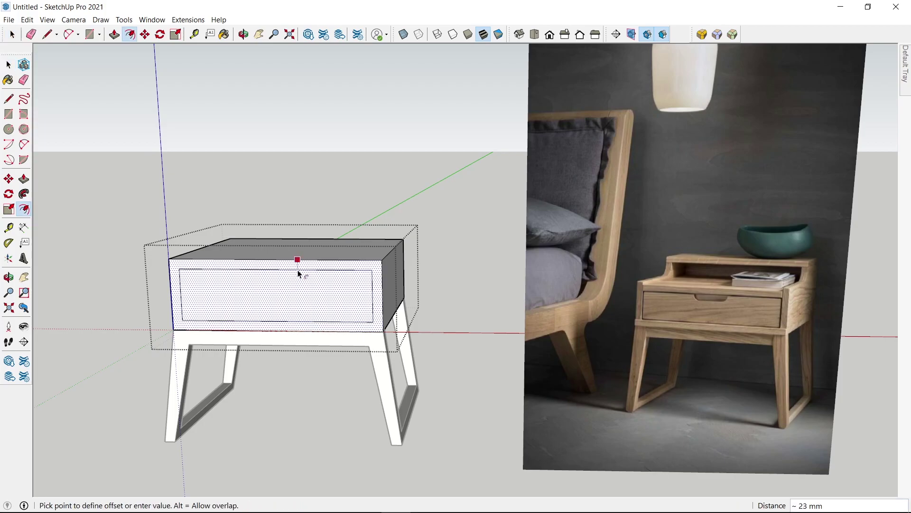
{"action": "type", "text": "25"}
{"action": "left_click", "coordinate": [299, 274]}
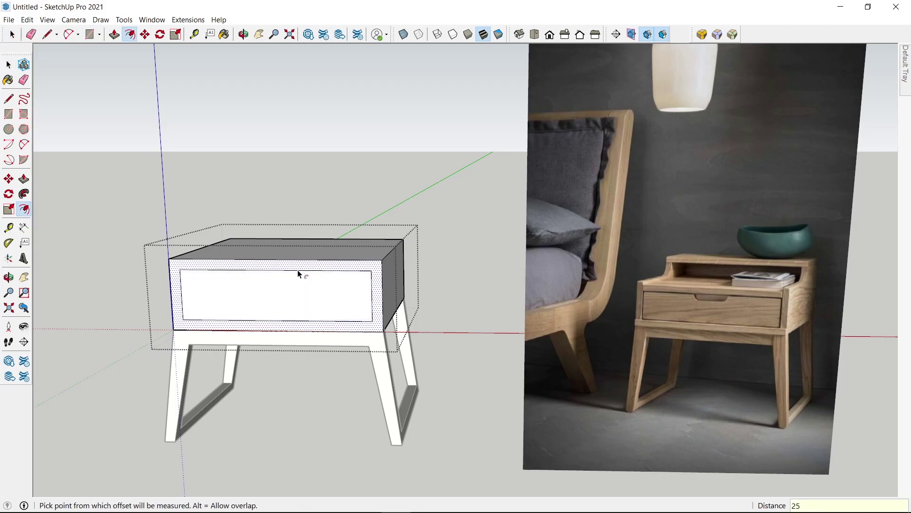
{"action": "key", "text": "space"}
Select the inset rectangle's top edge and begin moving it down.
{"action": "scroll", "coordinate": [651, 289], "scroll_direction": "up", "scroll_amount": 2}
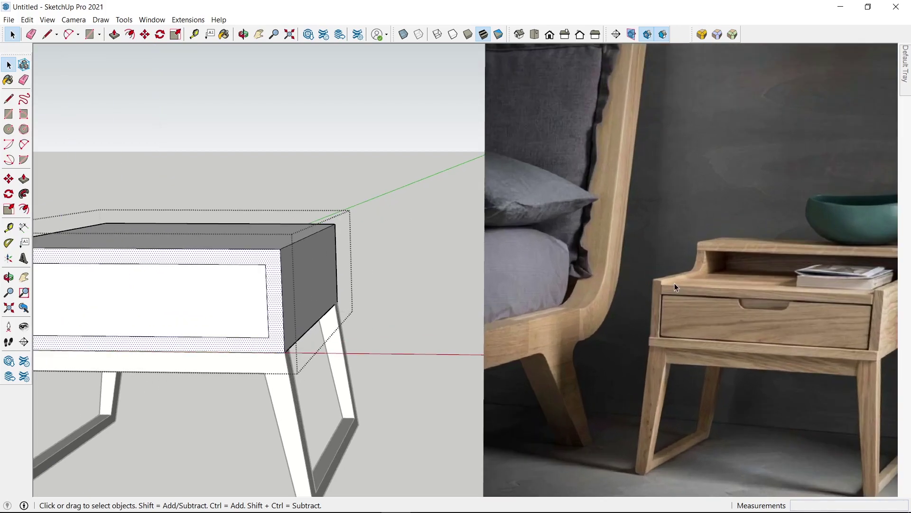
{"action": "scroll", "coordinate": [681, 277], "scroll_direction": "down", "scroll_amount": 3}
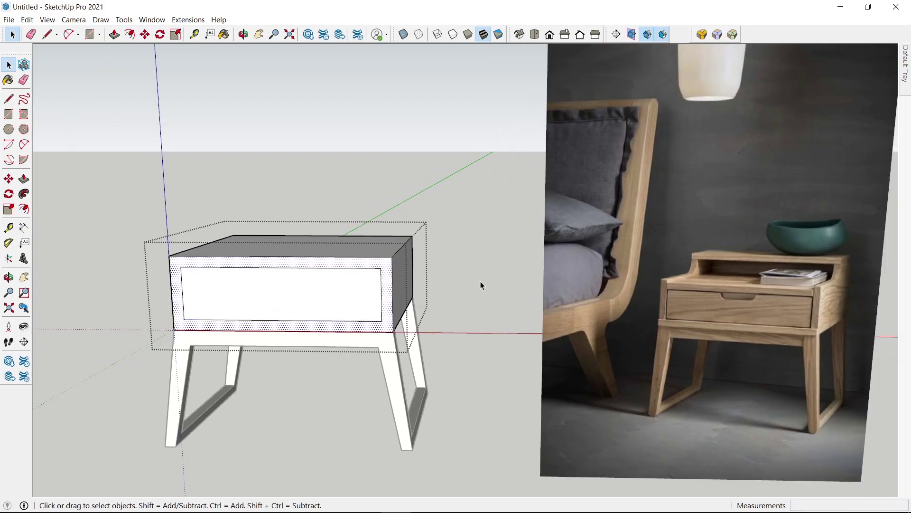
{"action": "scroll", "coordinate": [266, 263], "scroll_direction": "up", "scroll_amount": 2}
{"action": "scroll", "coordinate": [266, 263], "scroll_direction": "down", "scroll_amount": 2}
{"action": "left_click", "coordinate": [263, 271]}
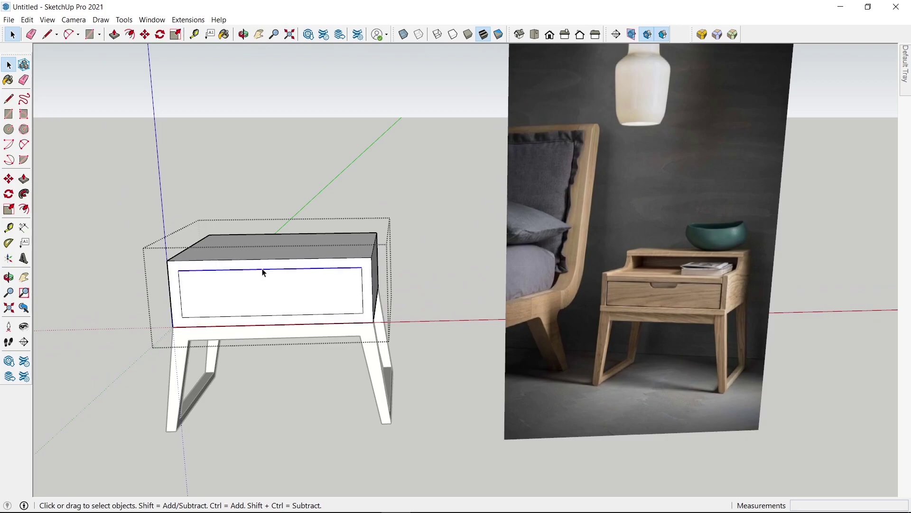
{"action": "key", "text": "m"}
{"action": "left_click", "coordinate": [264, 272]}
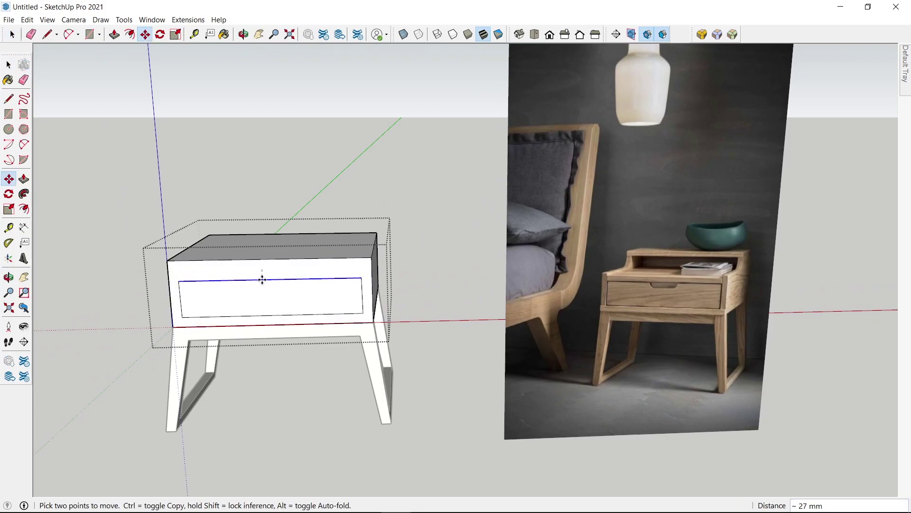
Commit the 10 mm edge drop, then offset the tabletop's upper face into an inset border.
{"action": "key", "text": "Return"}
{"action": "mouse_move", "coordinate": [260, 260]}
{"action": "middle_mouse_down"}
{"action": "mouse_move", "coordinate": [275, 319]}
{"action": "mouse_move", "coordinate": [218, 252]}
{"action": "middle_mouse_up"}
{"action": "key", "text": "space"}
{"action": "left_click", "coordinate": [219, 251]}
{"action": "key", "text": "f"}
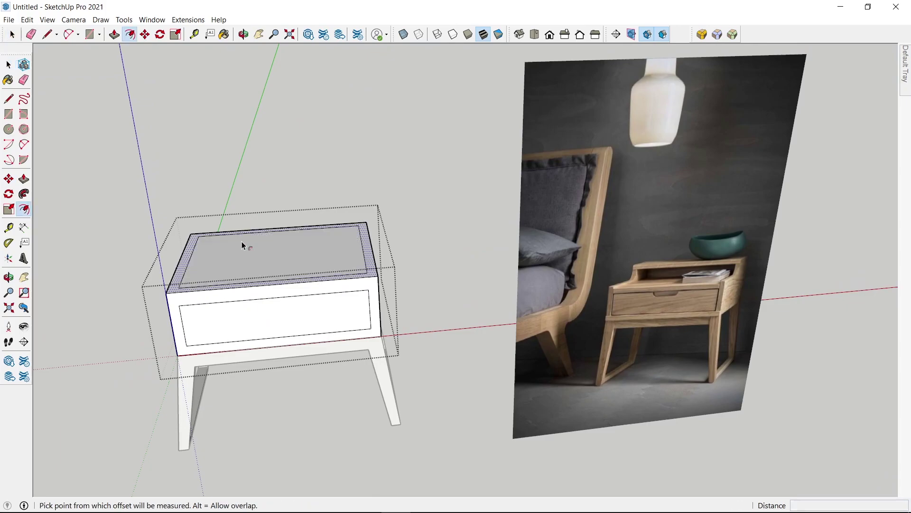
{"action": "scroll", "coordinate": [614, 292], "scroll_direction": "up", "scroll_amount": 3}
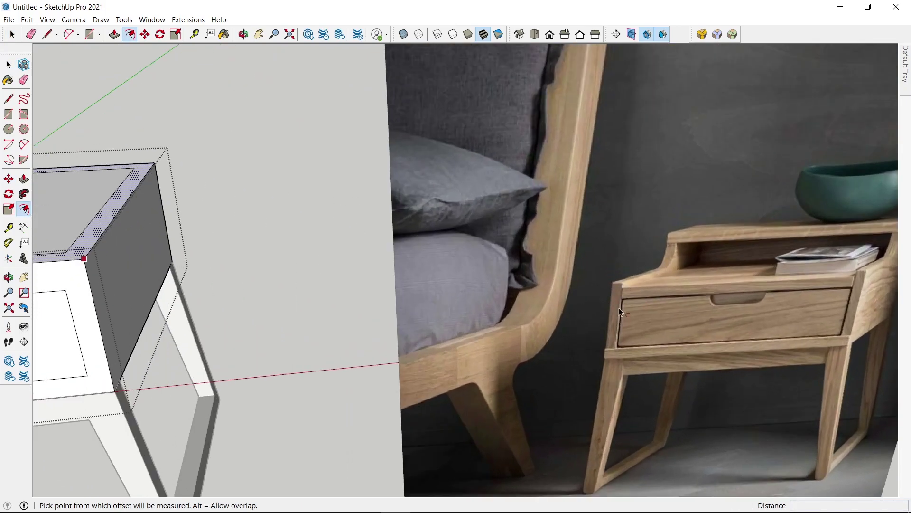
{"action": "scroll", "coordinate": [619, 326], "scroll_direction": "down", "scroll_amount": 3}
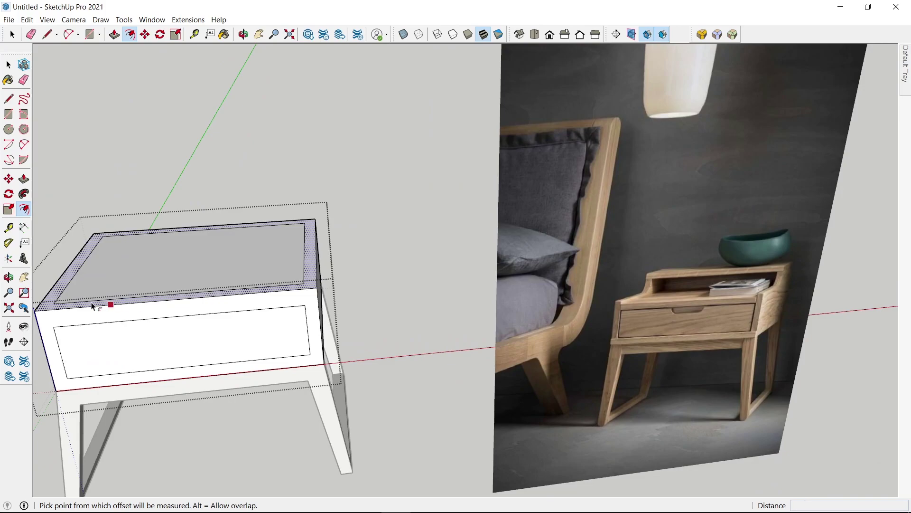
{"action": "key", "text": "space"}
{"action": "scroll", "coordinate": [104, 294], "scroll_direction": "up", "scroll_amount": 2}
{"action": "mouse_move", "coordinate": [112, 306]}
{"action": "middle_mouse_down"}
{"action": "mouse_move", "coordinate": [254, 254]}
{"action": "mouse_move", "coordinate": [296, 321]}
{"action": "middle_mouse_up"}
Draw a line from the border's front corner to the top's right corner.
{"action": "key", "text": "l"}
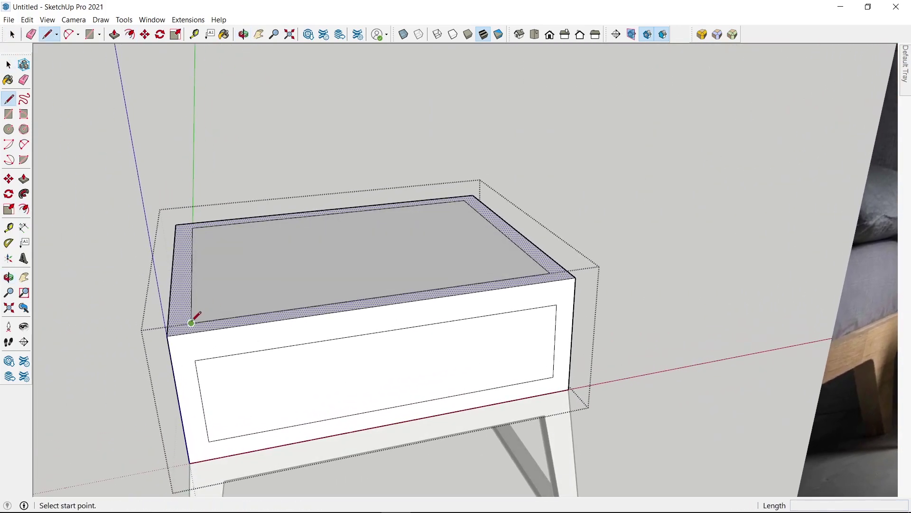
{"action": "left_click", "coordinate": [191, 332]}
{"action": "left_click", "coordinate": [549, 272]}
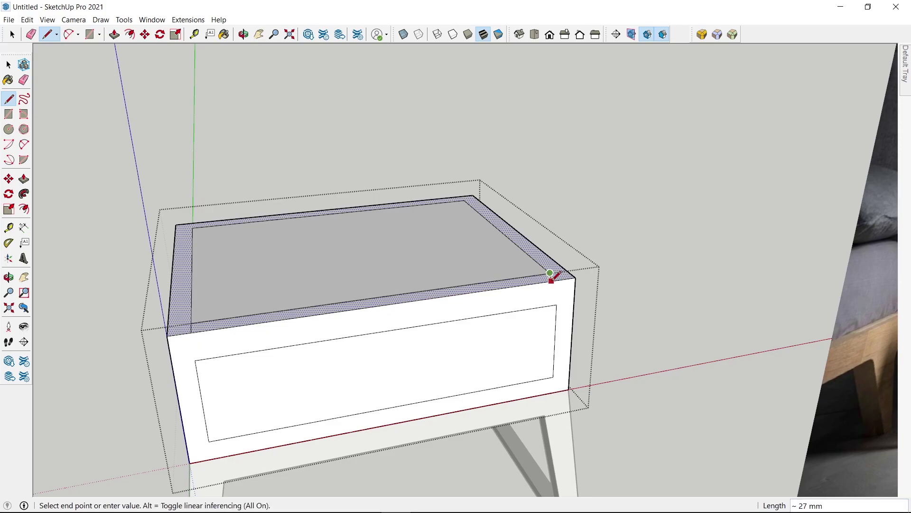
{"action": "key", "text": "space"}
{"action": "scroll", "coordinate": [298, 281], "scroll_direction": "down", "scroll_amount": 3}
{"action": "scroll", "coordinate": [298, 281], "scroll_direction": "down", "scroll_amount": 2}
{"action": "scroll", "coordinate": [500, 250], "scroll_direction": "up", "scroll_amount": 3}
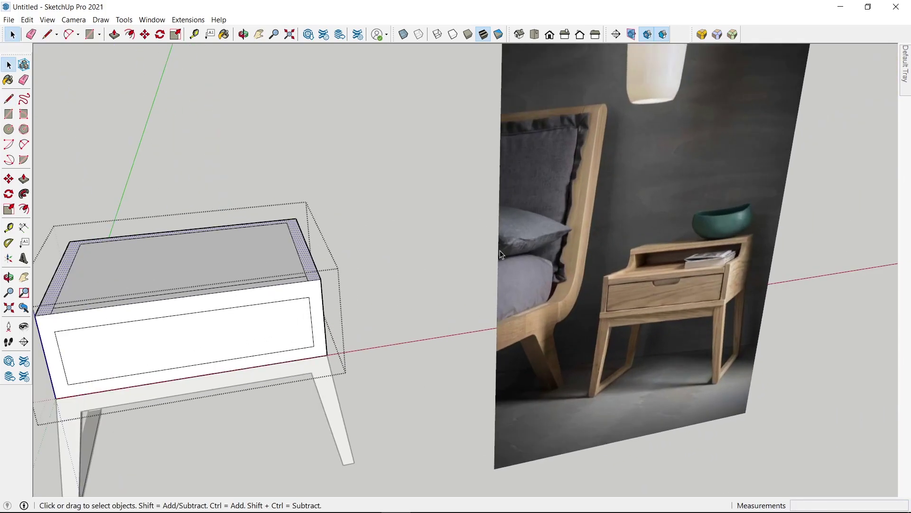
{"action": "scroll", "coordinate": [258, 249], "scroll_direction": "up", "scroll_amount": 3}
{"action": "middle_click_drag", "start_coordinate": [258, 249], "coordinate": [532, 291]}
Draw a dividing line at the border's left and back corners, then check the top's faces.
{"action": "scroll", "coordinate": [301, 281], "scroll_direction": "up", "scroll_amount": 2}
{"action": "key", "text": "l"}
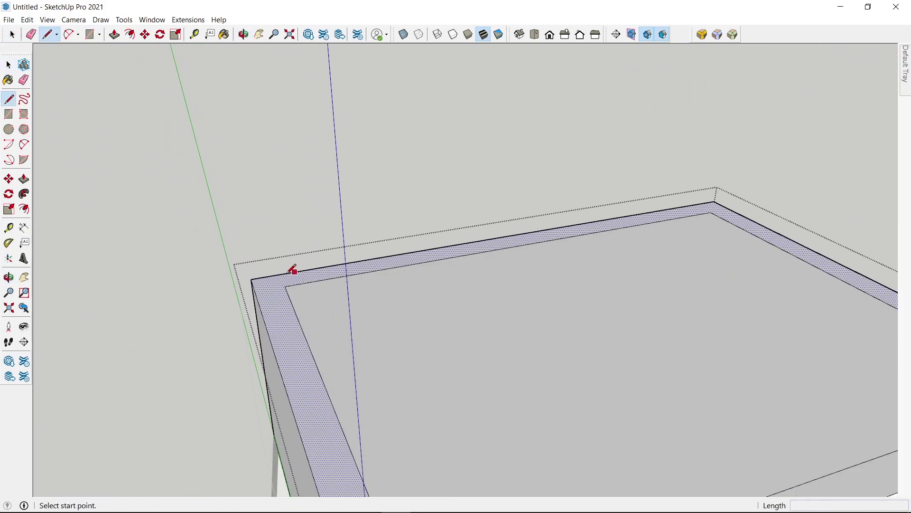
{"action": "left_click", "coordinate": [287, 283]}
{"action": "key", "text": "Escape"}
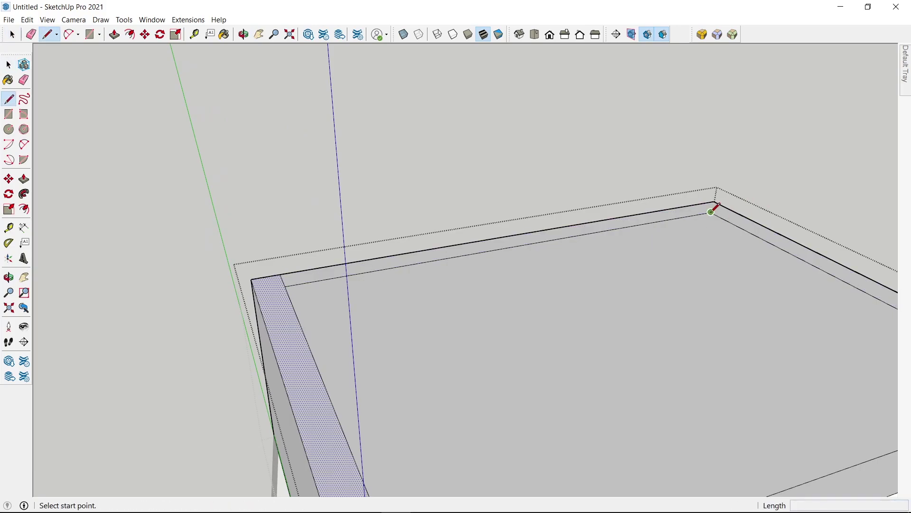
{"action": "left_click", "coordinate": [711, 211]}
{"action": "key", "text": "space"}
{"action": "scroll", "coordinate": [525, 206], "scroll_direction": "down", "scroll_amount": 4}
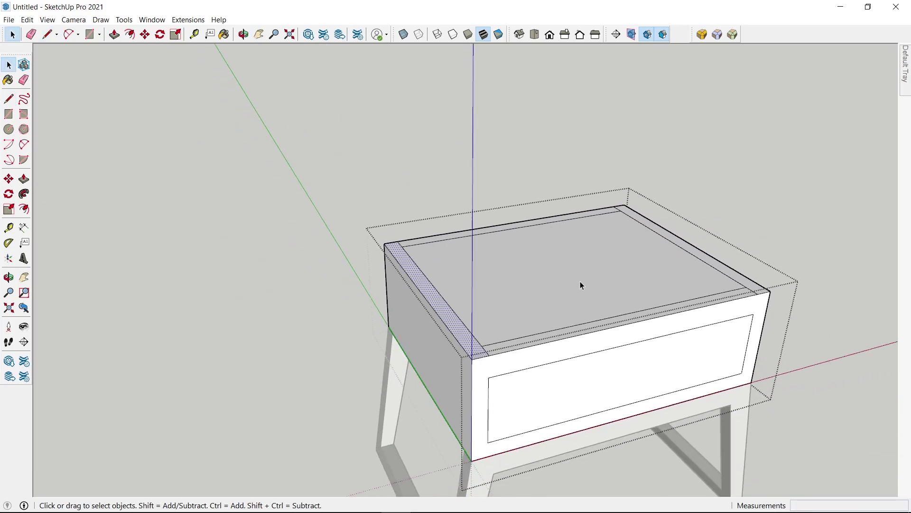
{"action": "left_click", "coordinate": [596, 322]}
Push the inner top face down 10 mm with Push/Pull.
{"action": "scroll", "coordinate": [594, 326], "scroll_direction": "down", "scroll_amount": 3}
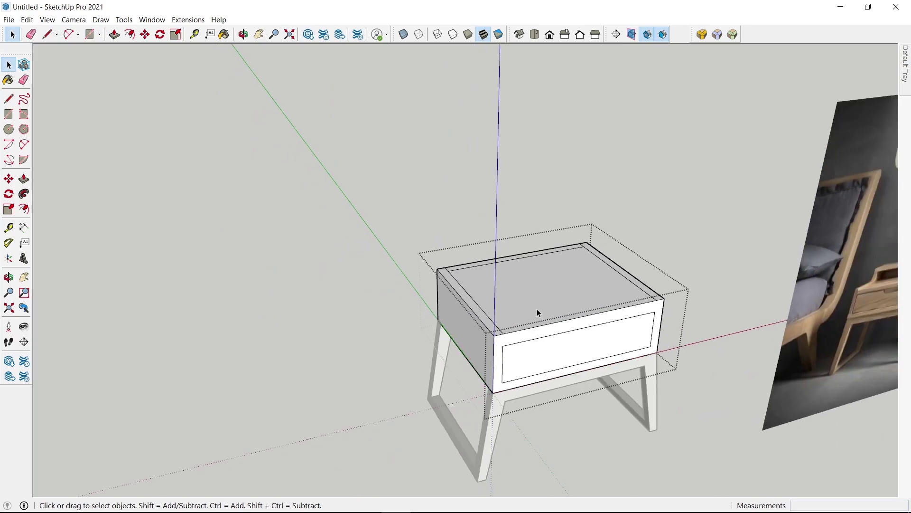
{"action": "key", "text": "p"}
{"action": "left_click", "coordinate": [552, 304]}
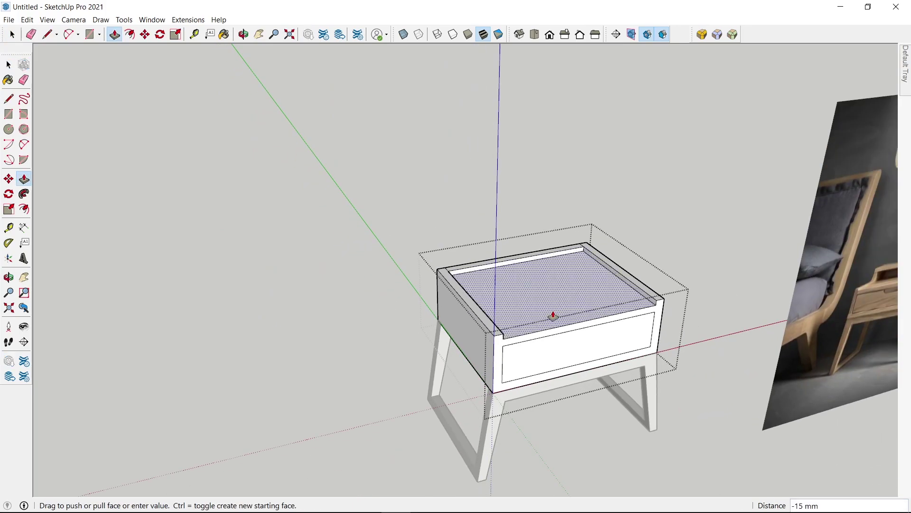
{"action": "type", "text": "10"}
{"action": "key", "text": "Return"}
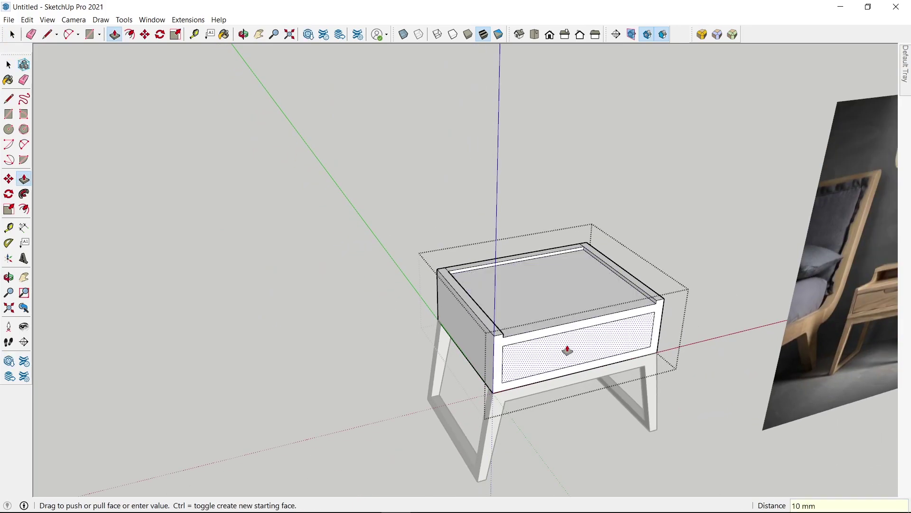
{"action": "scroll", "coordinate": [555, 346], "scroll_direction": "down", "scroll_amount": 2}
{"action": "middle_click_drag", "start_coordinate": [636, 410], "coordinate": [439, 363]}
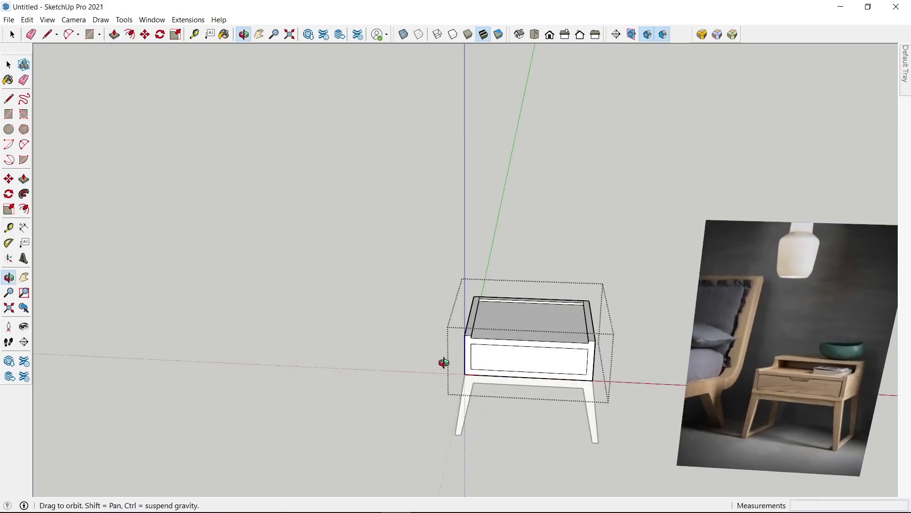
{"action": "scroll", "coordinate": [546, 375], "scroll_direction": "up", "scroll_amount": 3}
{"action": "scroll", "coordinate": [617, 389], "scroll_direction": "up", "scroll_amount": 2}
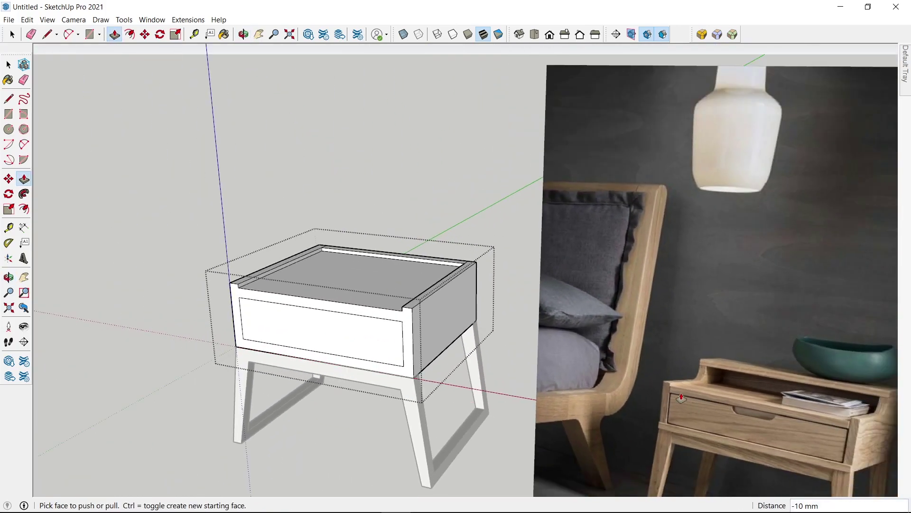
{"action": "scroll", "coordinate": [279, 370], "scroll_direction": "down", "scroll_amount": 1}
Pull the thin back border strip up 70 mm into a back panel.
{"action": "middle_click_drag", "start_coordinate": [278, 370], "coordinate": [244, 320]}
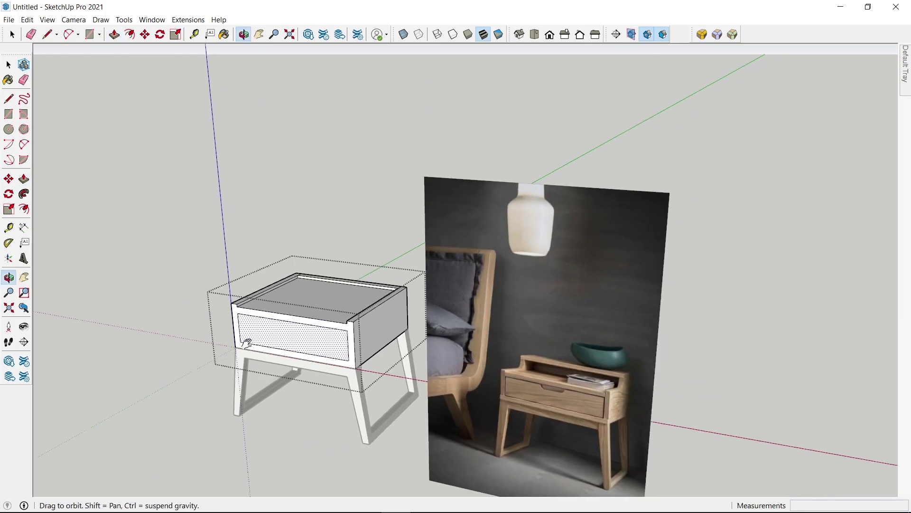
{"action": "scroll", "coordinate": [546, 405], "scroll_direction": "up", "scroll_amount": 2}
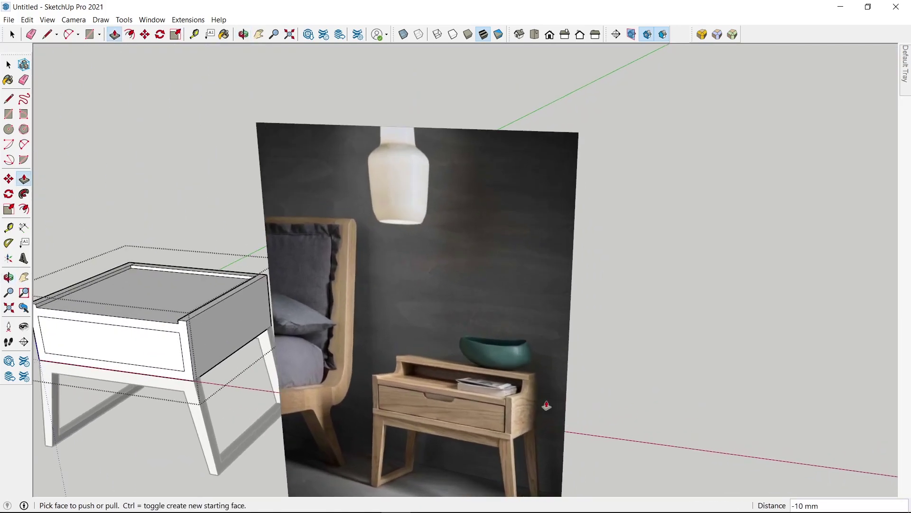
{"action": "scroll", "coordinate": [546, 405], "scroll_direction": "up", "scroll_amount": 3}
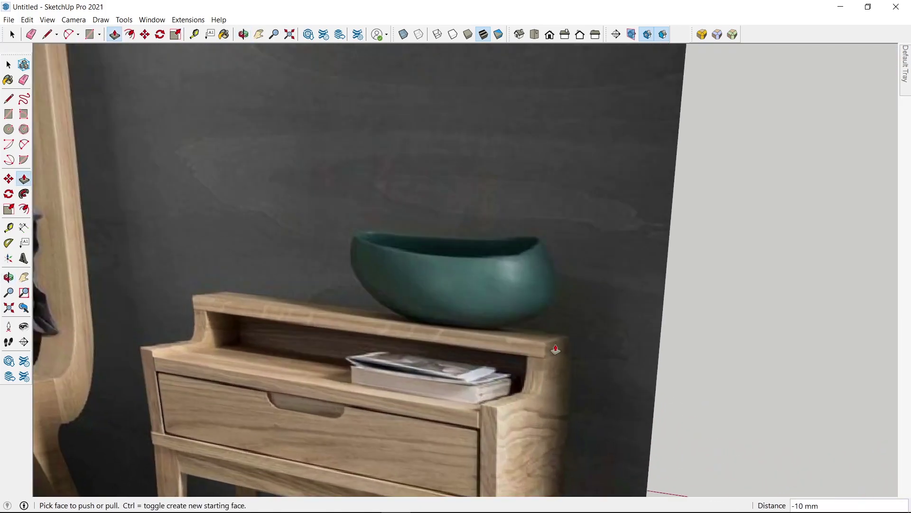
{"action": "scroll", "coordinate": [558, 375], "scroll_direction": "down", "scroll_amount": 3}
{"action": "middle_click_drag", "start_coordinate": [299, 347], "coordinate": [292, 270]}
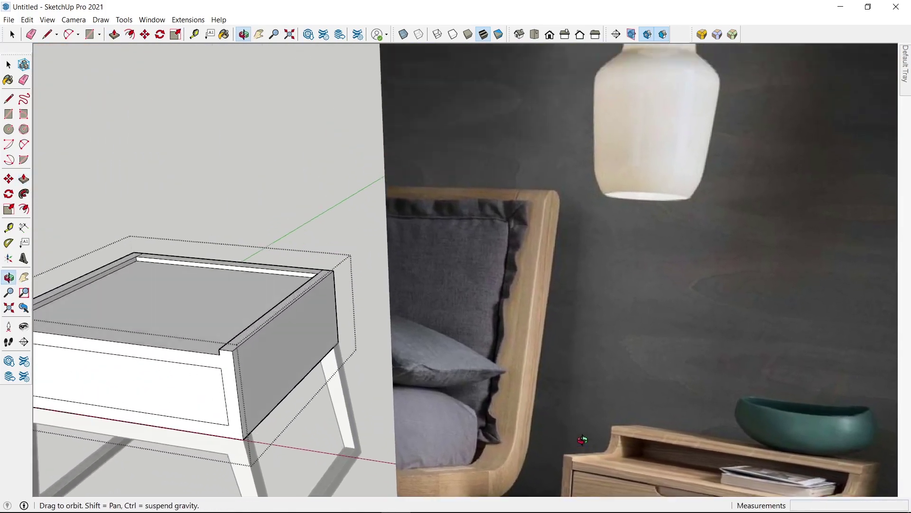
{"action": "scroll", "coordinate": [291, 269], "scroll_direction": "up", "scroll_amount": 2}
{"action": "left_click", "coordinate": [242, 272]}
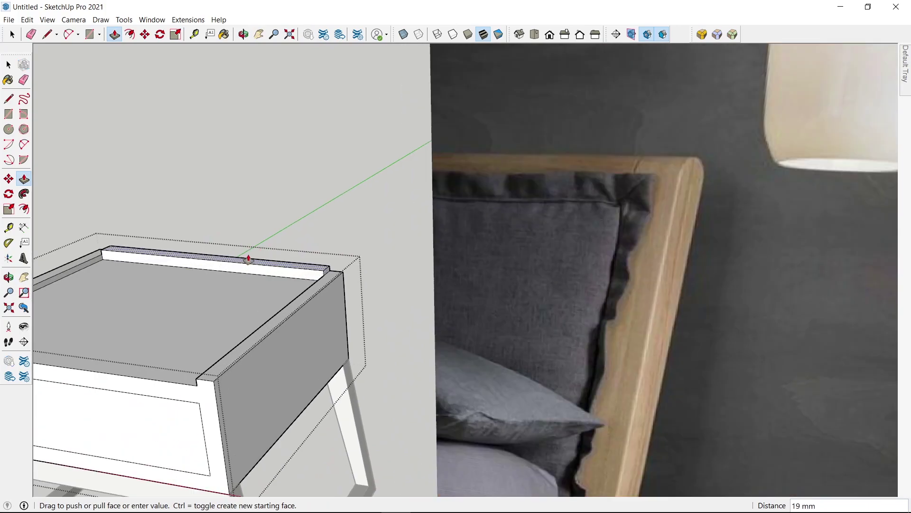
{"action": "scroll", "coordinate": [245, 242], "scroll_direction": "down", "scroll_amount": 1}
{"action": "scroll", "coordinate": [247, 234], "scroll_direction": "down", "scroll_amount": 1}
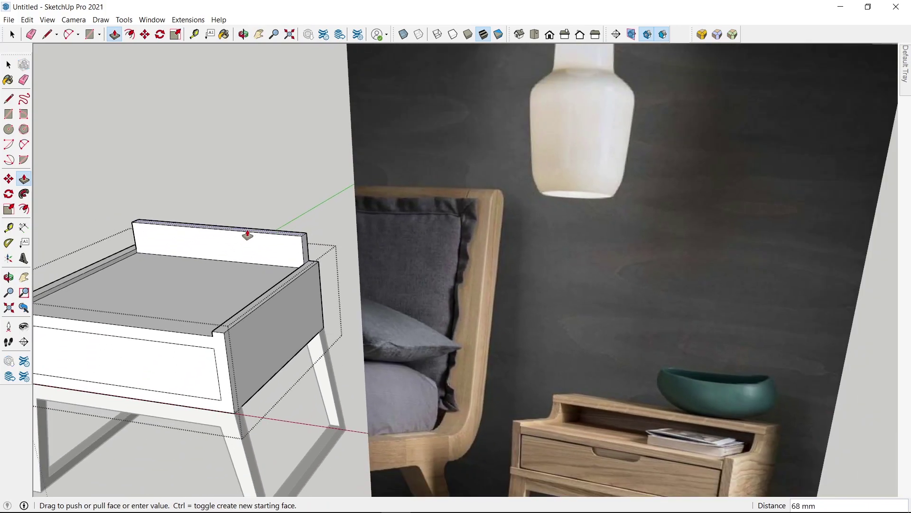
{"action": "key", "text": "Return"}
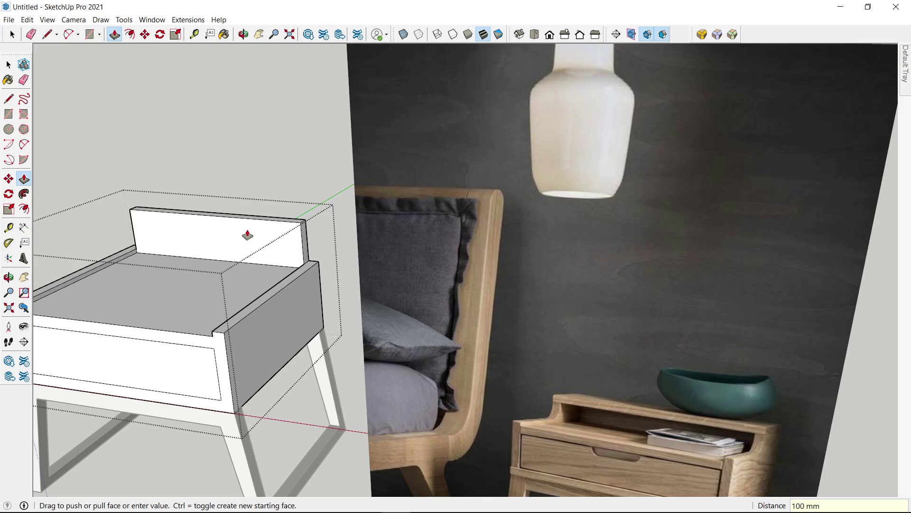
{"action": "type", "text": "0"}
{"action": "key", "text": "Return"}
{"action": "scroll", "coordinate": [305, 264], "scroll_direction": "down", "scroll_amount": 1}
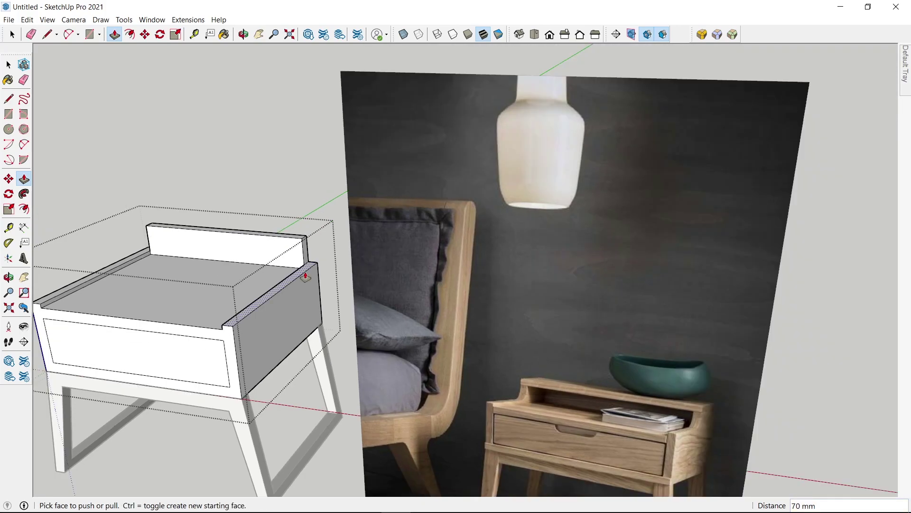
{"action": "scroll", "coordinate": [334, 261], "scroll_direction": "down", "scroll_amount": 1}
{"action": "scroll", "coordinate": [334, 260], "scroll_direction": "up", "scroll_amount": 3}
{"action": "scroll", "coordinate": [304, 237], "scroll_direction": "down", "scroll_amount": 3}
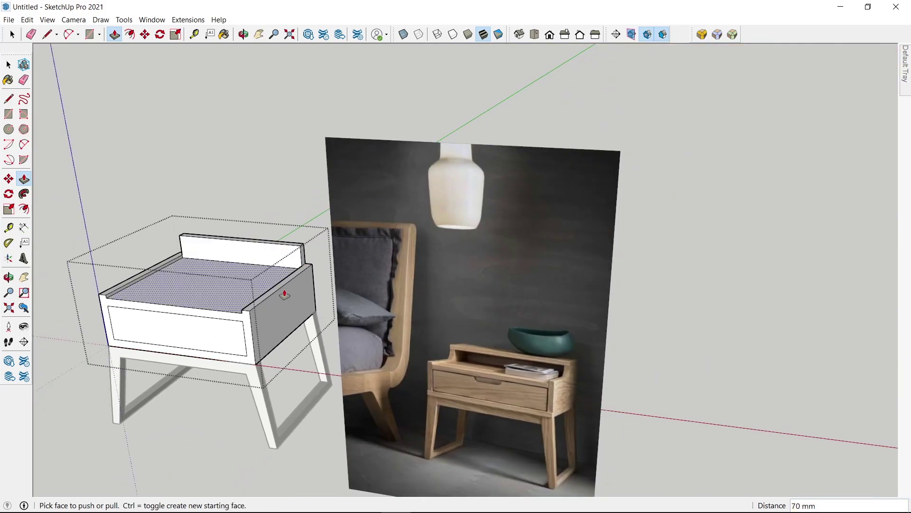
{"action": "scroll", "coordinate": [588, 398], "scroll_direction": "up", "scroll_amount": 1}
{"action": "scroll", "coordinate": [589, 399], "scroll_direction": "up", "scroll_amount": 1}
{"action": "mouse_move", "coordinate": [405, 343]}
{"action": "middle_mouse_down"}
{"action": "mouse_move", "coordinate": [437, 279]}
{"action": "mouse_move", "coordinate": [426, 301]}
{"action": "middle_mouse_up"}
{"action": "scroll", "coordinate": [432, 290], "scroll_direction": "up", "scroll_amount": 3}
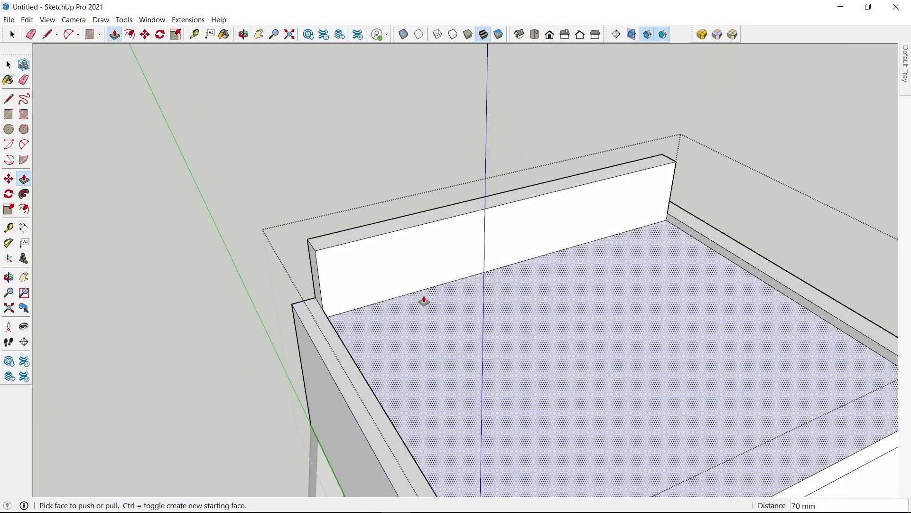
Place a Tape Measure guide 111 mm from the side's front corner.
{"action": "key", "text": "t"}
{"action": "left_click", "coordinate": [304, 300]}
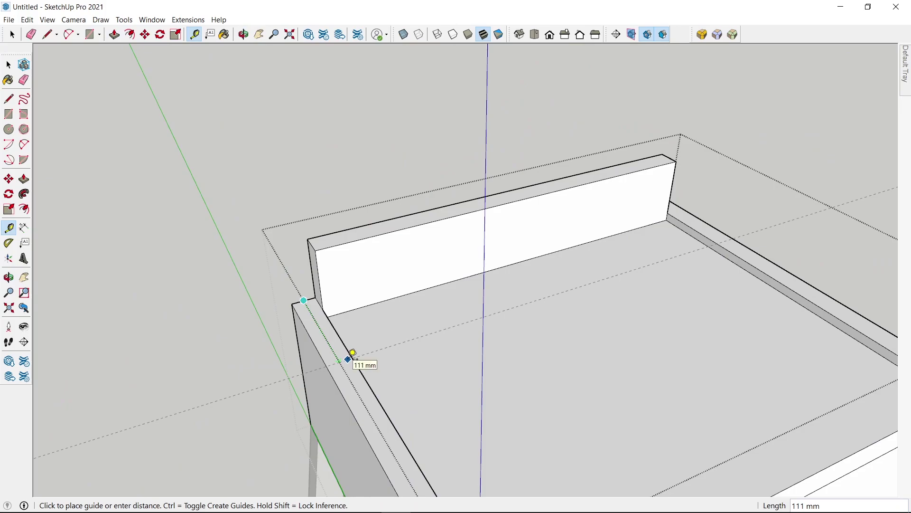
{"action": "scroll", "coordinate": [348, 359], "scroll_direction": "down", "scroll_amount": 2}
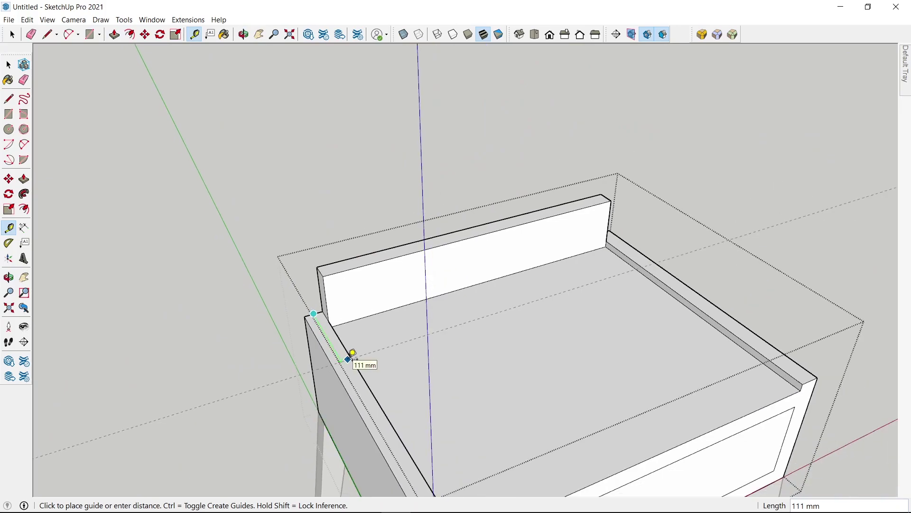
{"action": "type", "text": "100"}
{"action": "key", "text": "Return"}
{"action": "scroll", "coordinate": [342, 351], "scroll_direction": "down", "scroll_amount": 2}
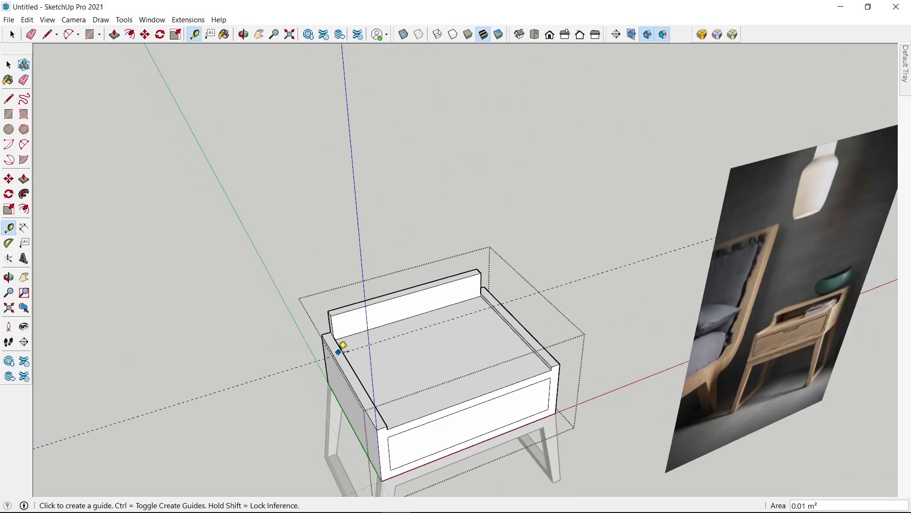
{"action": "scroll", "coordinate": [339, 351], "scroll_direction": "down", "scroll_amount": 2}
{"action": "scroll", "coordinate": [274, 346], "scroll_direction": "up", "scroll_amount": 1}
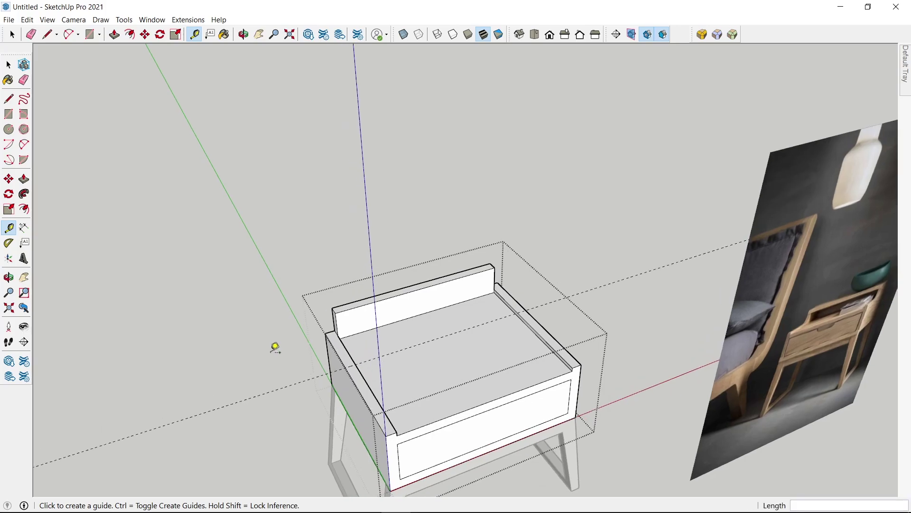
{"action": "scroll", "coordinate": [346, 343], "scroll_direction": "up", "scroll_amount": 1}
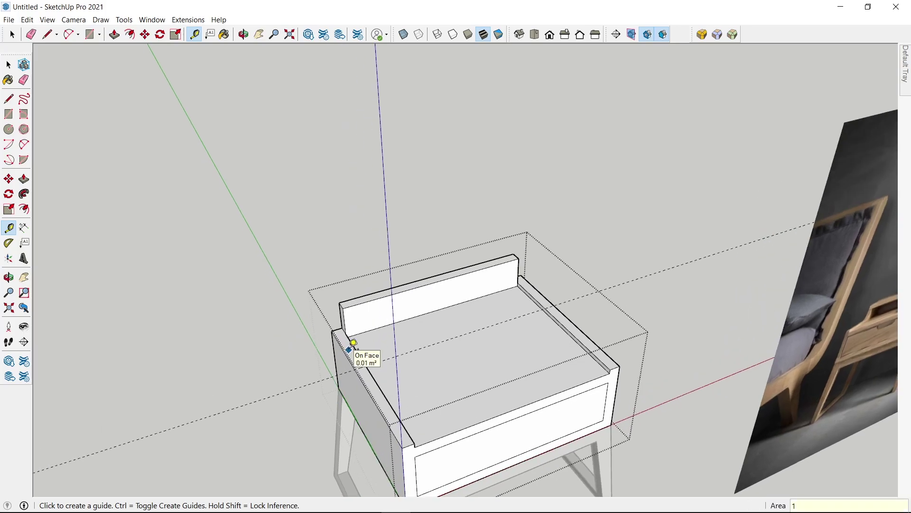
{"action": "scroll", "coordinate": [351, 346], "scroll_direction": "up", "scroll_amount": 2}
Draw dividing lines across the left and right border strips at the guide.
{"action": "key", "text": "l"}
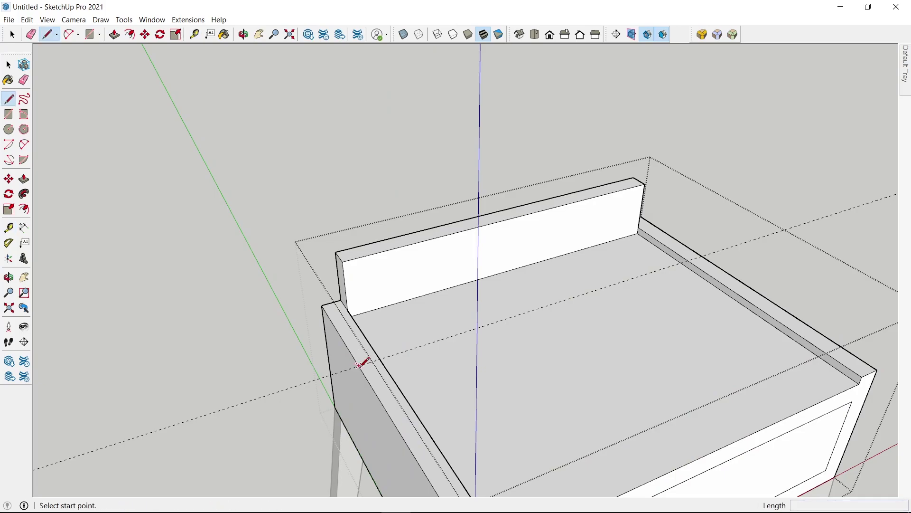
{"action": "left_click", "coordinate": [359, 364]}
{"action": "key", "text": "Escape"}
{"action": "left_click", "coordinate": [696, 256]}
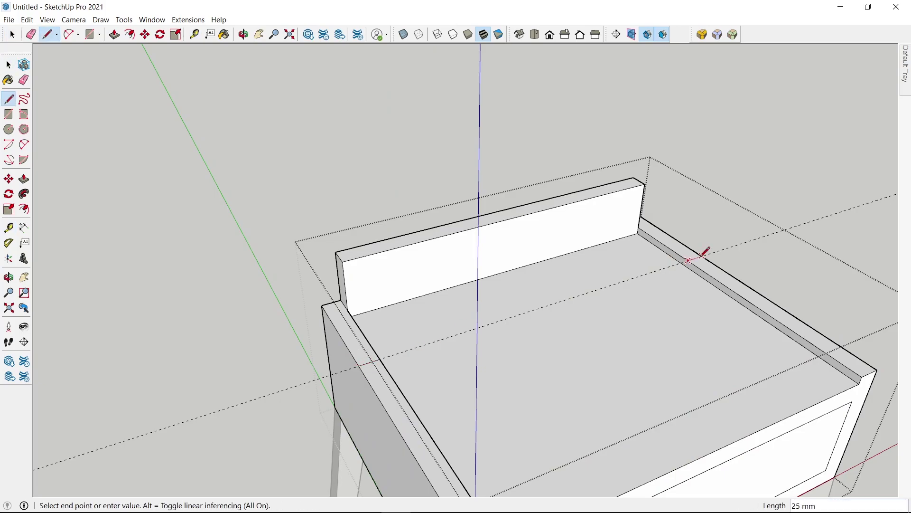
{"action": "key", "text": "Escape"}
Raise the back-right and back-left corner pieces 70 mm to match the back panel.
{"action": "key", "text": "p"}
{"action": "left_click", "coordinate": [679, 252]}
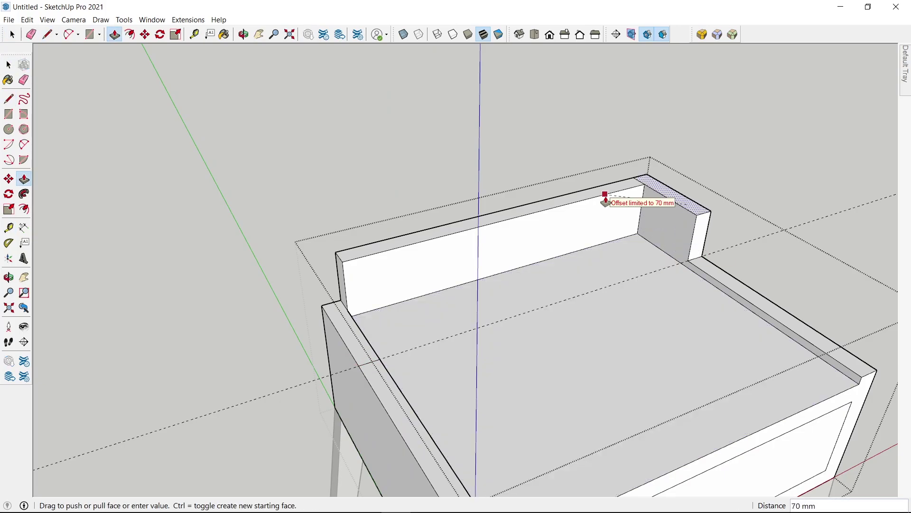
{"action": "left_click", "coordinate": [605, 197]}
{"action": "left_click", "coordinate": [366, 356]}
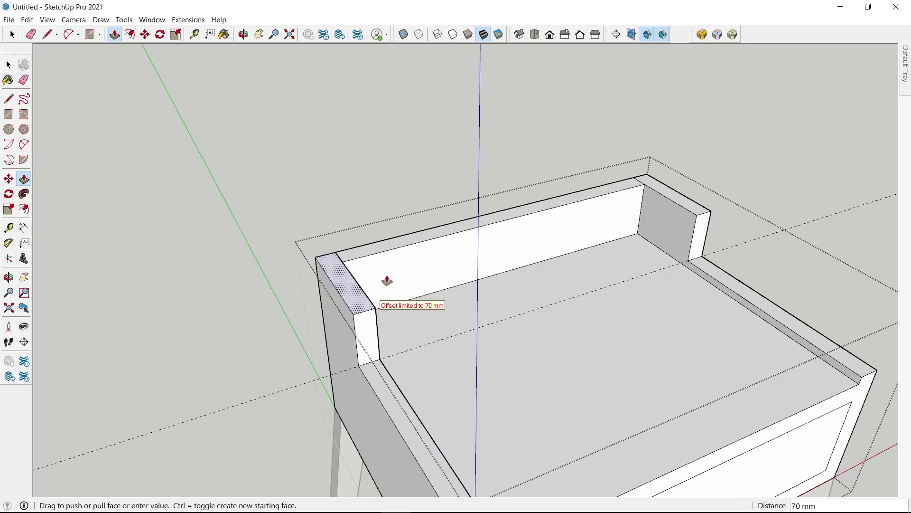
{"action": "left_click", "coordinate": [411, 247]}
{"action": "scroll", "coordinate": [412, 247], "scroll_direction": "down", "scroll_amount": 5}
{"action": "mouse_move", "coordinate": [601, 316]}
{"action": "middle_mouse_down"}
{"action": "mouse_move", "coordinate": [218, 241]}
{"action": "mouse_move", "coordinate": [334, 244]}
{"action": "middle_mouse_up"}
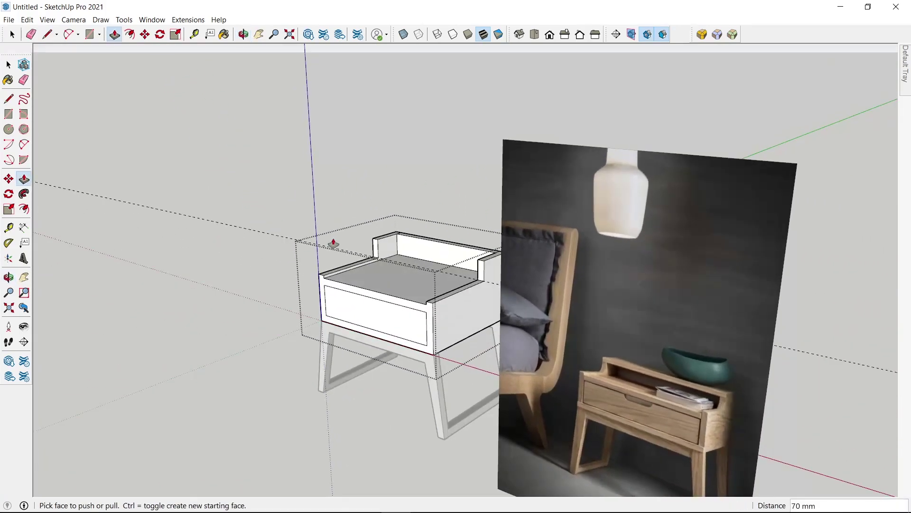
Raise the left back post 25 mm and draw a 105 mm edge dividing its side face.
{"action": "scroll", "coordinate": [333, 244], "scroll_direction": "up", "scroll_amount": 1}
{"action": "scroll", "coordinate": [340, 234], "scroll_direction": "up", "scroll_amount": 1}
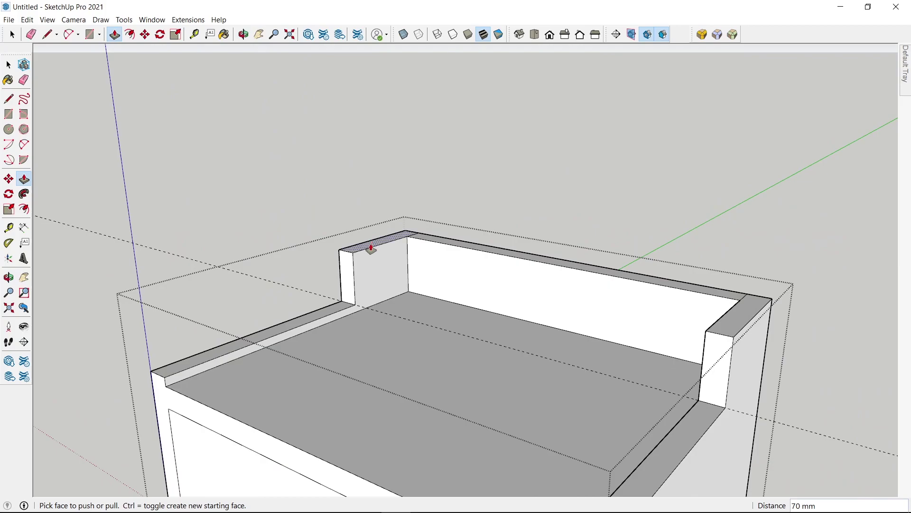
{"action": "left_click_drag", "start_coordinate": [371, 248], "coordinate": [374, 236]}
{"action": "type", "text": "25"}
{"action": "key", "text": "Return"}
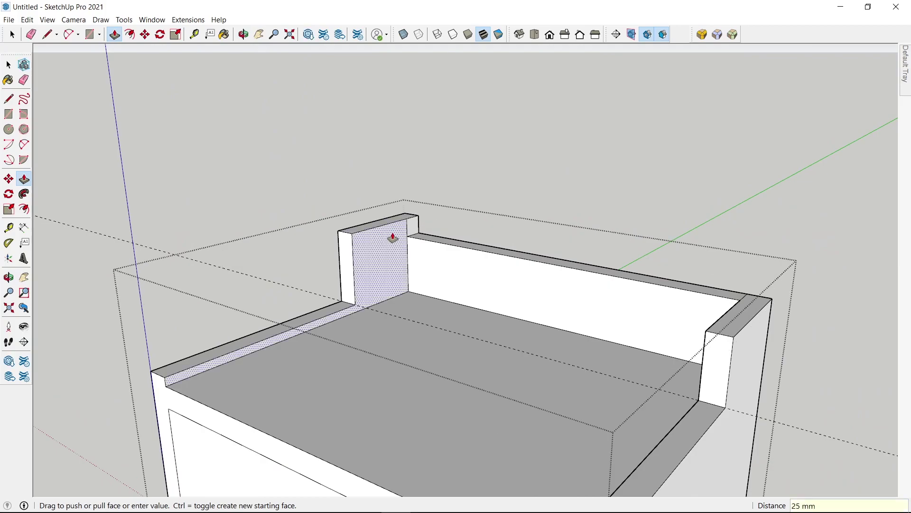
{"action": "key", "text": "l"}
{"action": "left_click", "coordinate": [407, 236]}
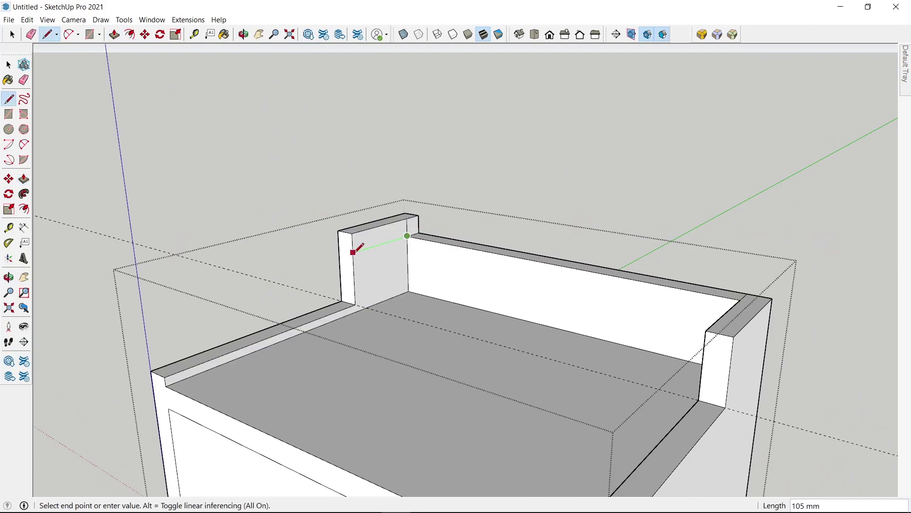
{"action": "left_click", "coordinate": [353, 251]}
{"action": "key", "text": "e"}
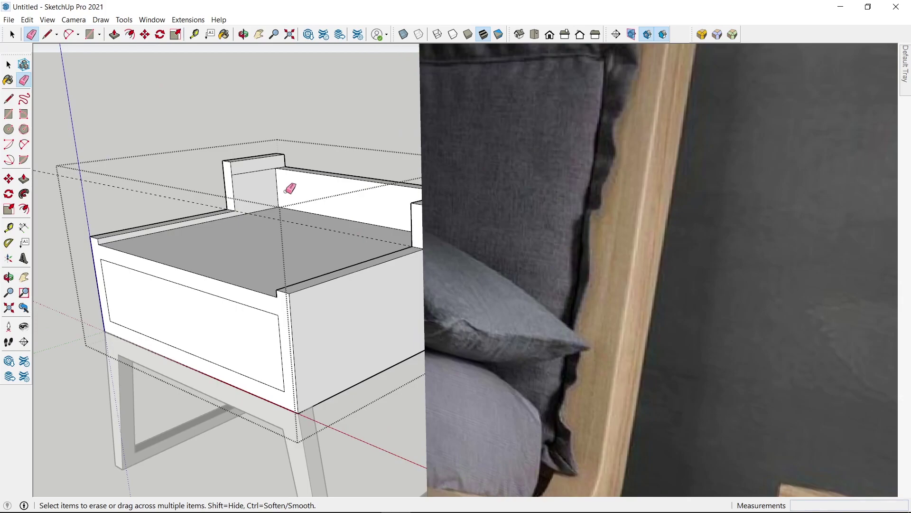
Extend the post's upper face 450 mm into a top bar and raise the right side 25 mm flush.
{"action": "key", "text": "p"}
{"action": "left_click", "coordinate": [266, 168]}
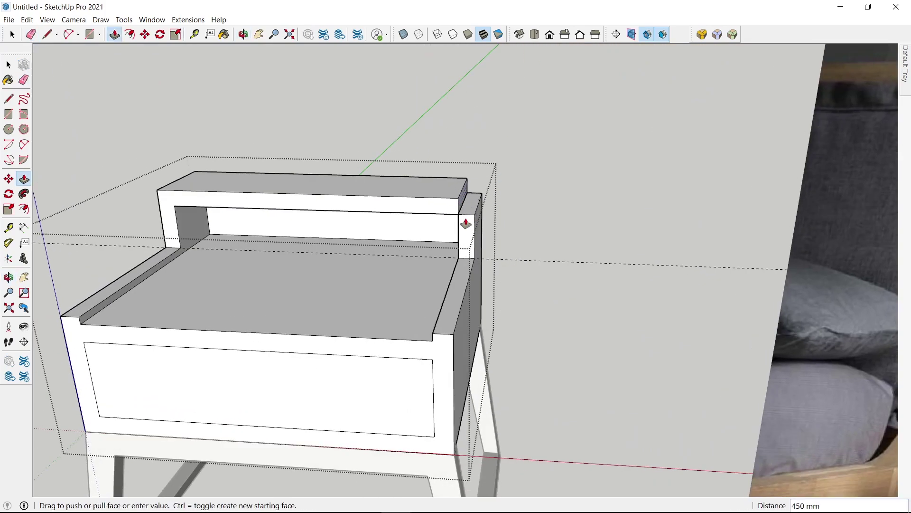
{"action": "left_click", "coordinate": [469, 220]}
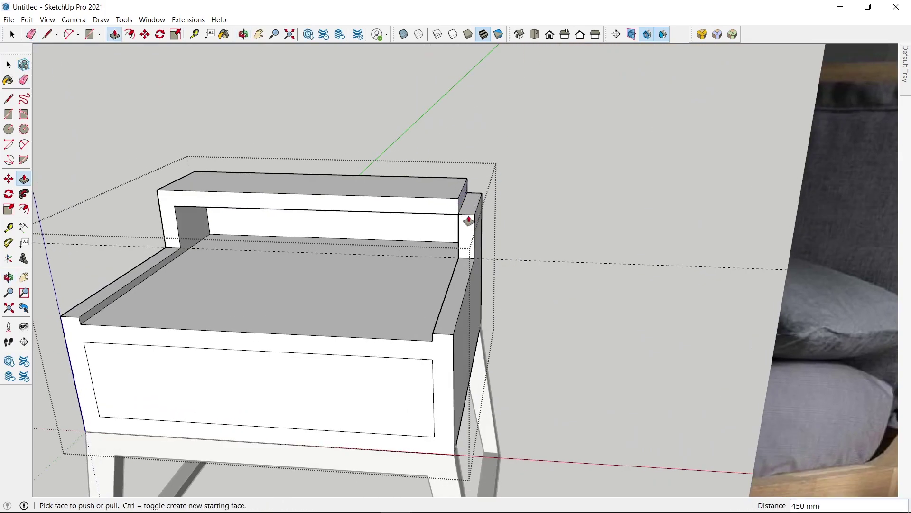
{"action": "left_click", "coordinate": [465, 204]}
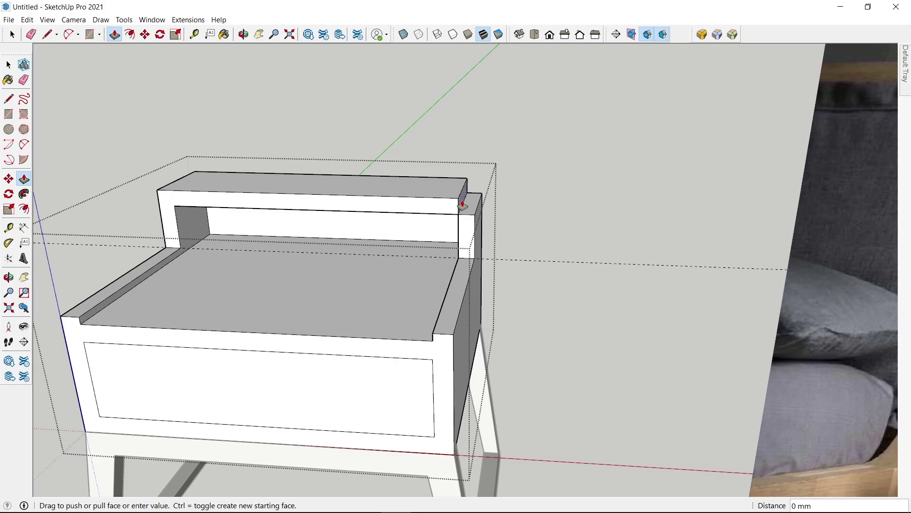
{"action": "left_click", "coordinate": [473, 230]}
{"action": "key", "text": "e"}
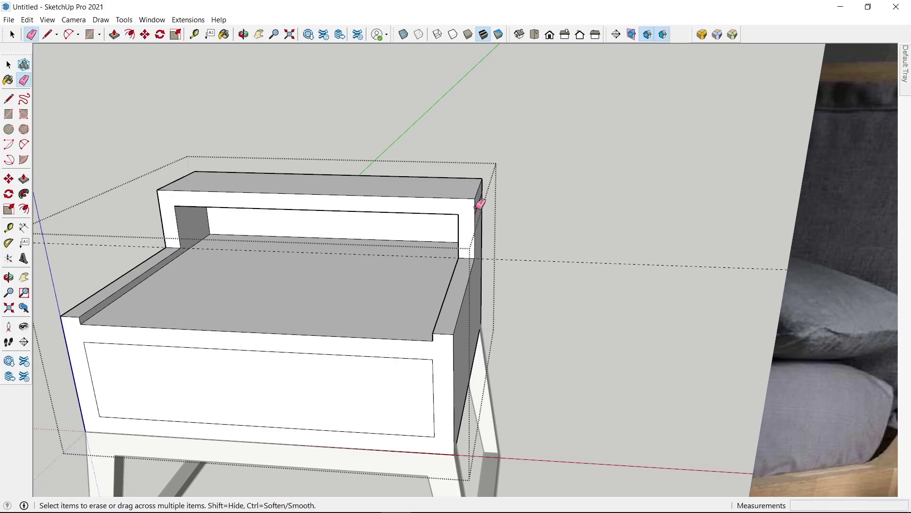
{"action": "scroll", "coordinate": [482, 201], "scroll_direction": "down", "scroll_amount": 3}
{"action": "scroll", "coordinate": [483, 201], "scroll_direction": "up", "scroll_amount": 3}
Orbit around the top bar and select the inner corner edge beneath it.
{"action": "scroll", "coordinate": [484, 197], "scroll_direction": "up", "scroll_amount": 4}
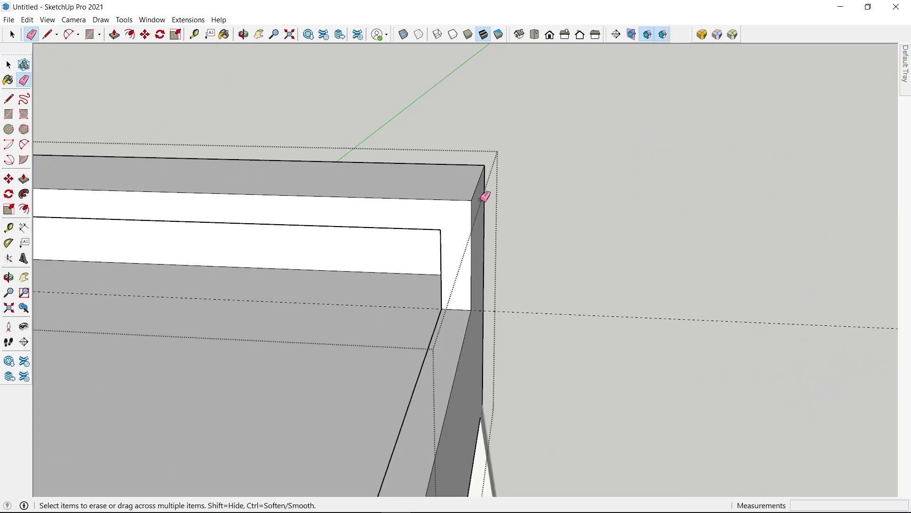
{"action": "scroll", "coordinate": [488, 195], "scroll_direction": "down", "scroll_amount": 5}
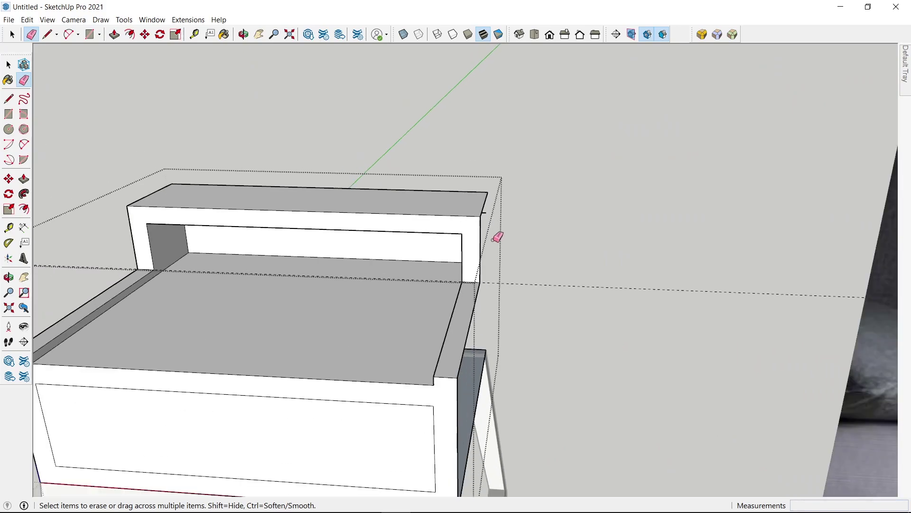
{"action": "middle_click_drag", "start_coordinate": [541, 193], "coordinate": [301, 341]}
{"action": "scroll", "coordinate": [484, 253], "scroll_direction": "up", "scroll_amount": 3}
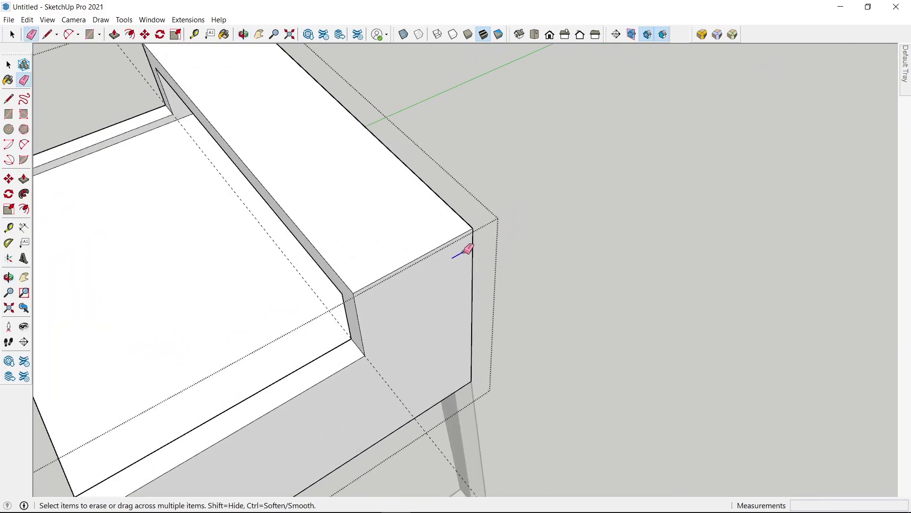
{"action": "scroll", "coordinate": [469, 249], "scroll_direction": "down", "scroll_amount": 3}
{"action": "mouse_move", "coordinate": [450, 277]}
{"action": "middle_mouse_down"}
{"action": "mouse_move", "coordinate": [271, 285]}
{"action": "mouse_move", "coordinate": [486, 220]}
{"action": "mouse_move", "coordinate": [403, 261]}
{"action": "mouse_move", "coordinate": [203, 240]}
{"action": "middle_mouse_up"}
{"action": "scroll", "coordinate": [419, 305], "scroll_direction": "up", "scroll_amount": 1}
{"action": "scroll", "coordinate": [391, 230], "scroll_direction": "up", "scroll_amount": 3}
{"action": "scroll", "coordinate": [531, 241], "scroll_direction": "up", "scroll_amount": 3}
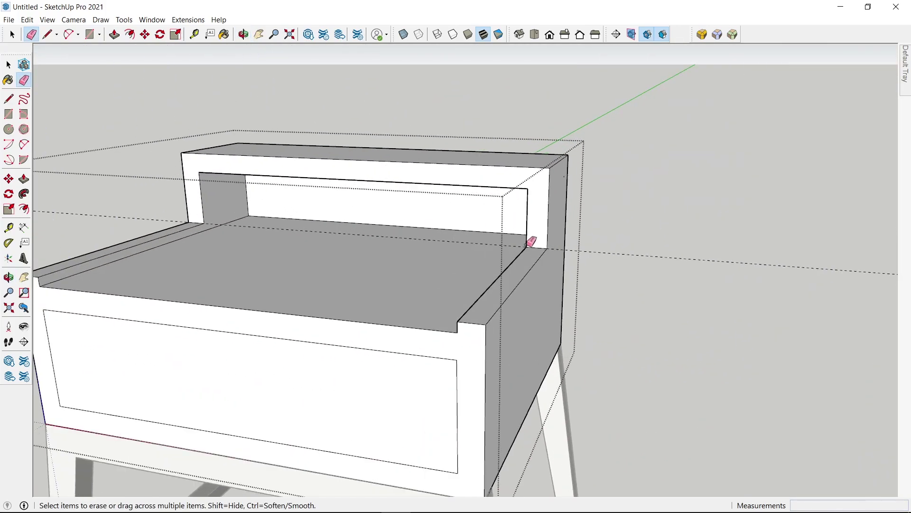
{"action": "key", "text": "space"}
{"action": "left_click", "coordinate": [534, 247]}
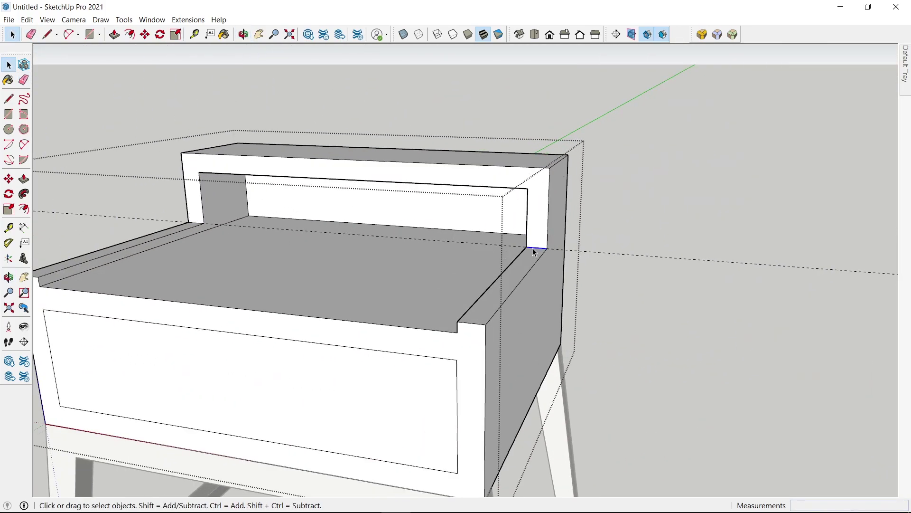
Round the selected inner corners with Round Corner at a 50 mm offset.
{"action": "left_click", "coordinate": [701, 34]}
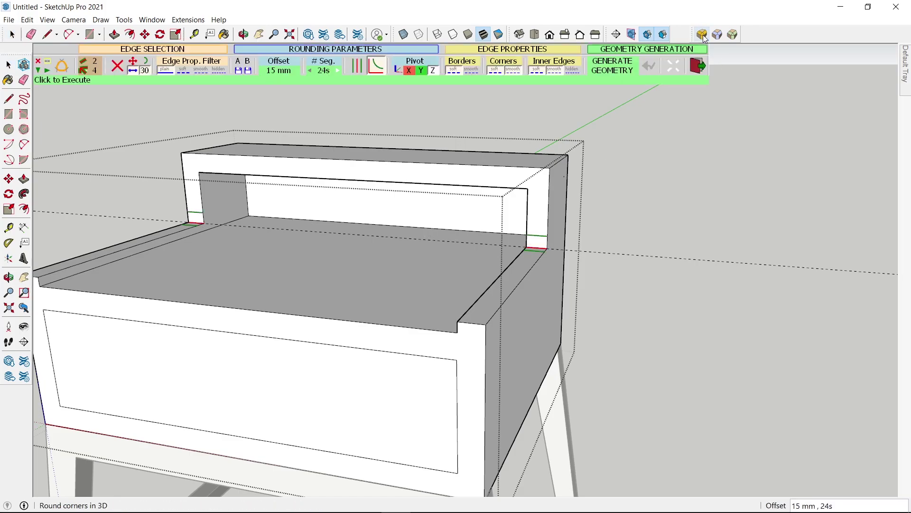
{"action": "left_click", "coordinate": [282, 72]}
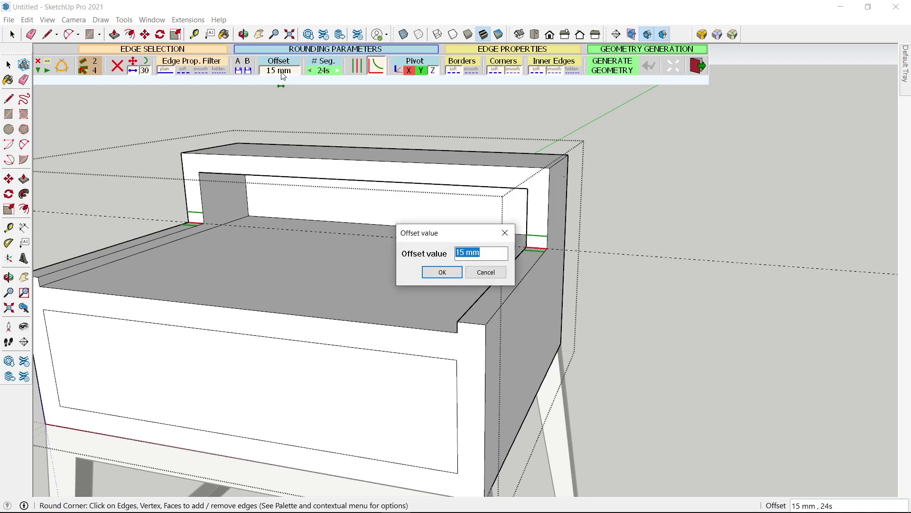
{"action": "type", "text": "35"}
{"action": "key", "text": "Return"}
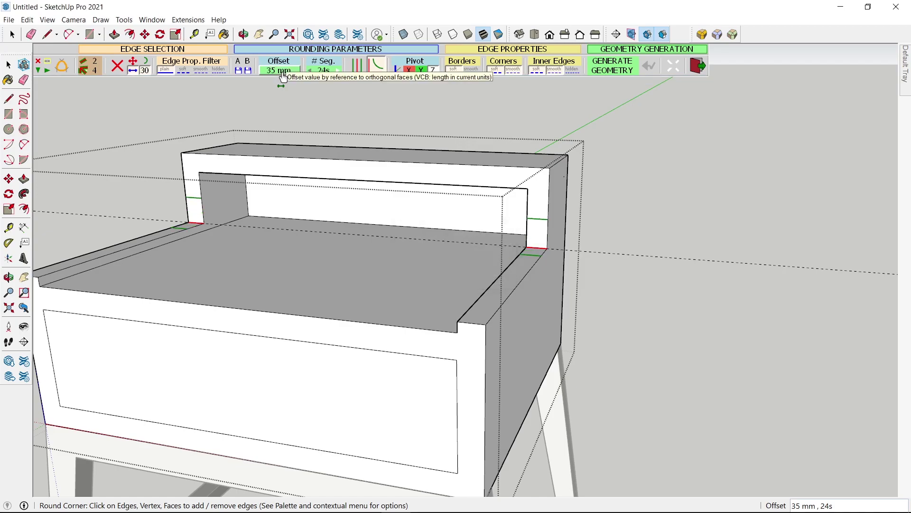
{"action": "left_click", "coordinate": [270, 72]}
{"action": "key", "text": "Return"}
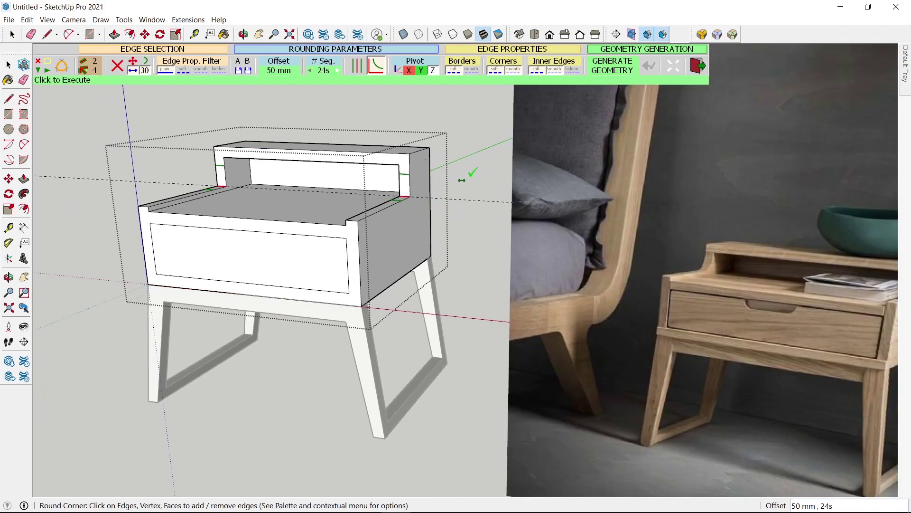
{"action": "left_click", "coordinate": [462, 180]}
From a lower frontal view, box-select the top bar's upper edges.
{"action": "scroll", "coordinate": [740, 268], "scroll_direction": "down", "scroll_amount": 3}
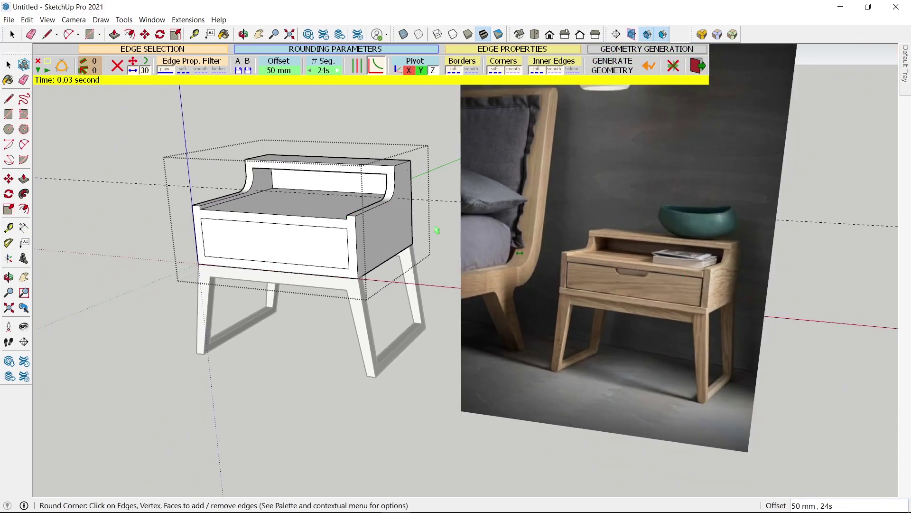
{"action": "mouse_move", "coordinate": [437, 230]}
{"action": "middle_mouse_down"}
{"action": "mouse_move", "coordinate": [378, 202]}
{"action": "mouse_move", "coordinate": [171, 138]}
{"action": "middle_mouse_up"}
{"action": "scroll", "coordinate": [366, 184], "scroll_direction": "up", "scroll_amount": 2}
{"action": "key", "text": "space"}
{"action": "mouse_move", "coordinate": [166, 135]}
{"action": "left_mouse_down"}
{"action": "mouse_move", "coordinate": [432, 208]}
{"action": "mouse_move", "coordinate": [449, 191]}
{"action": "left_mouse_up"}
{"action": "key", "text": "m"}
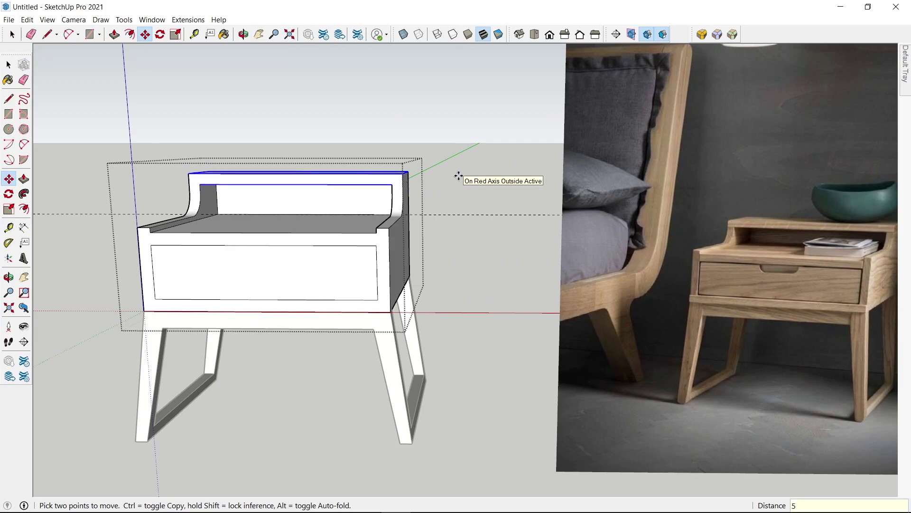
{"action": "type", "text": "10"}
Move the top bar's upper edges down by 10 to lower the bar.
{"action": "key", "text": "Return"}
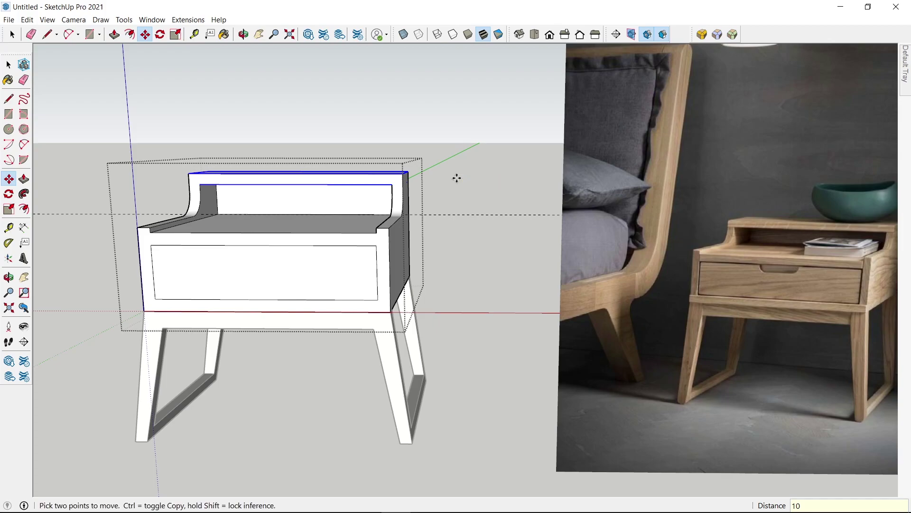
{"action": "left_click", "coordinate": [447, 174]}
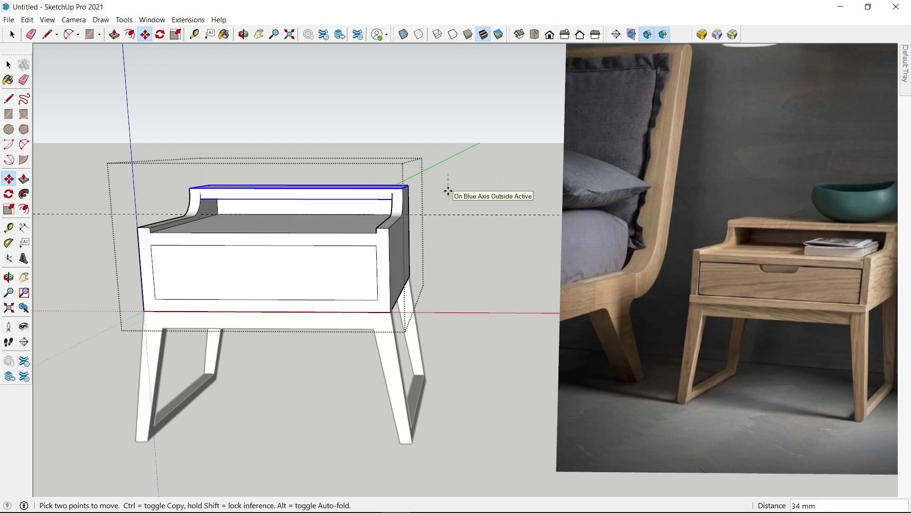
{"action": "key", "text": "Return"}
{"action": "key", "text": "o"}
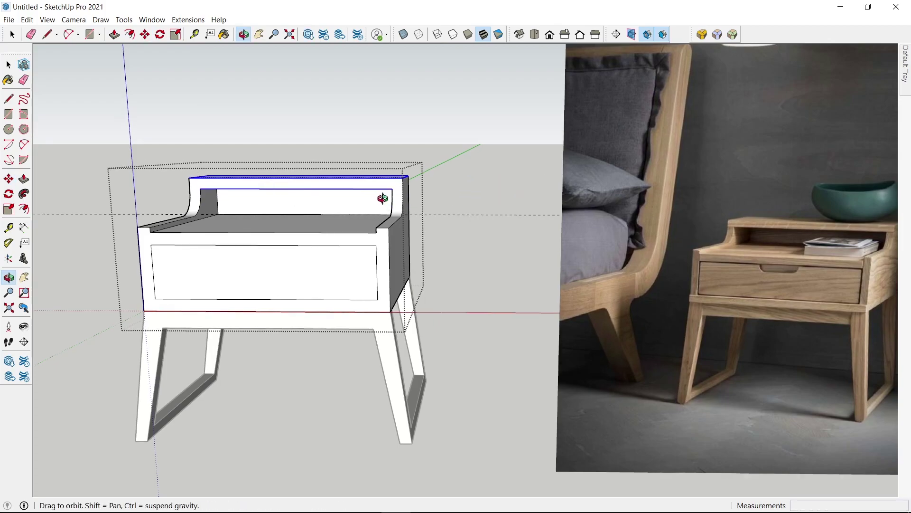
{"action": "mouse_move", "coordinate": [387, 197]}
{"action": "left_mouse_down"}
{"action": "mouse_move", "coordinate": [208, 213]}
{"action": "mouse_move", "coordinate": [285, 197]}
{"action": "left_mouse_up"}
{"action": "scroll", "coordinate": [209, 213], "scroll_direction": "down", "scroll_amount": 5}
{"action": "key", "text": "space"}
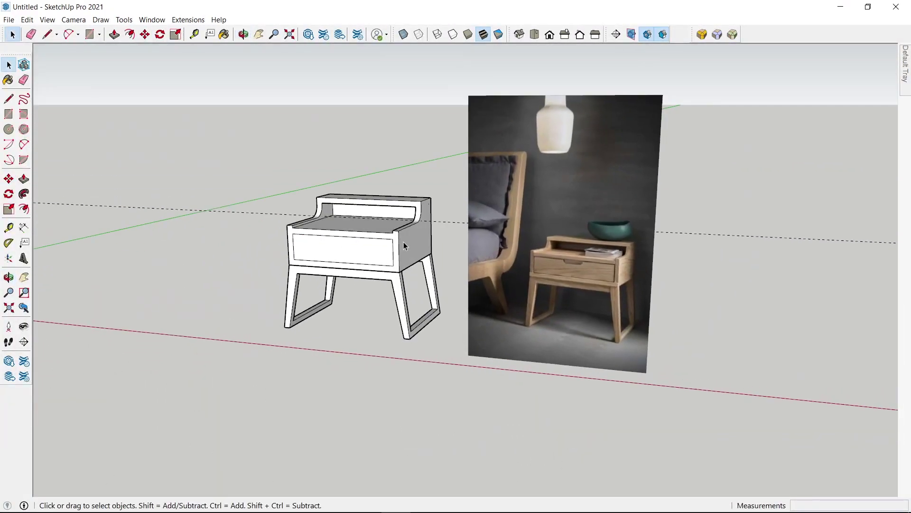
{"action": "scroll", "coordinate": [385, 196], "scroll_direction": "up", "scroll_amount": 3}
{"action": "scroll", "coordinate": [385, 196], "scroll_direction": "up", "scroll_amount": 2}
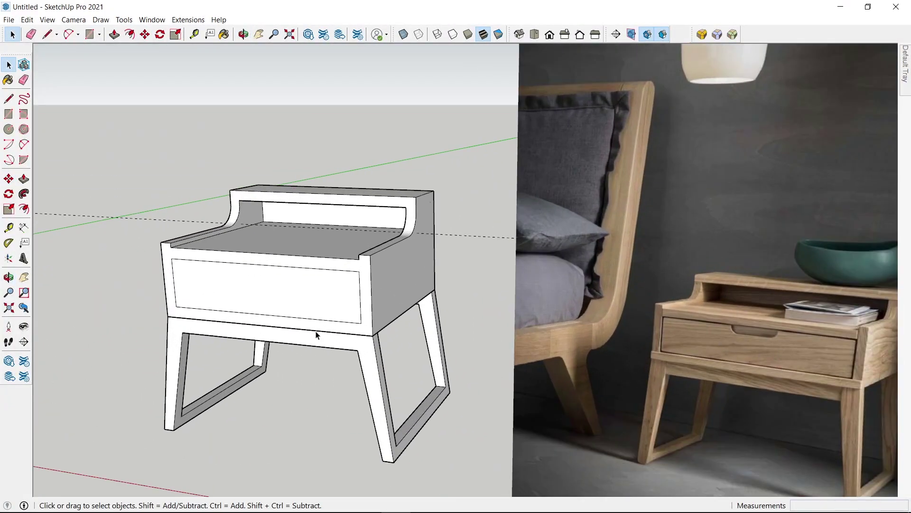
Inside the cabinet group, offset the drawer front face by 4 mm.
{"action": "double_click", "coordinate": [252, 303]}
{"action": "left_click", "coordinate": [263, 294]}
{"action": "key", "text": "f"}
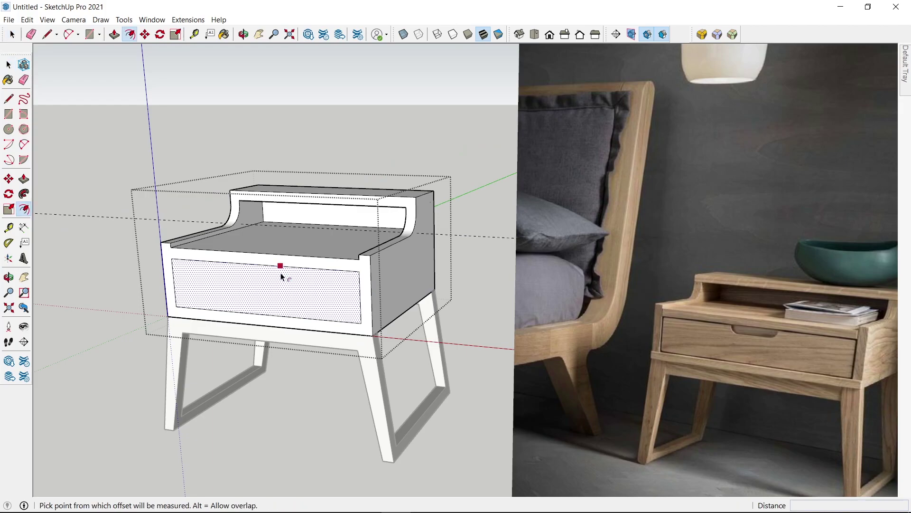
{"action": "left_click", "coordinate": [280, 266]}
{"action": "type", "text": "4"}
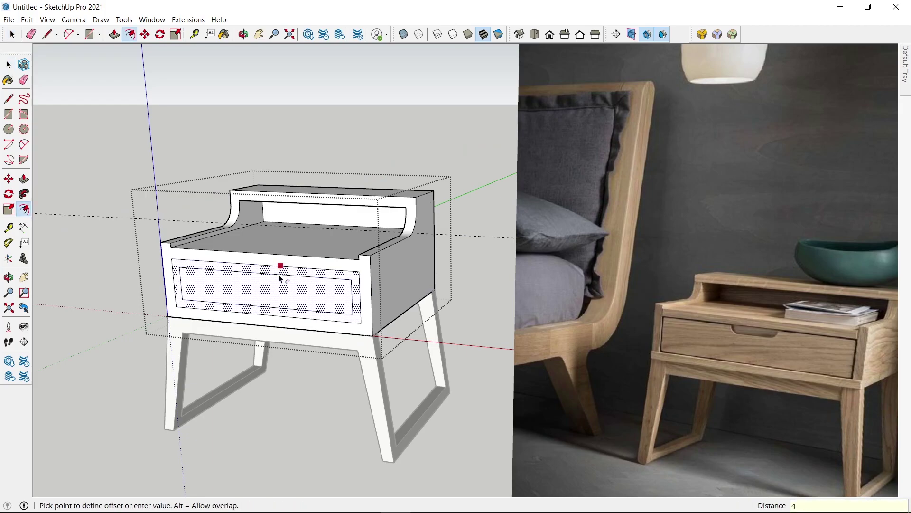
{"action": "key", "text": "Return"}
{"action": "scroll", "coordinate": [280, 279], "scroll_direction": "up", "scroll_amount": 3}
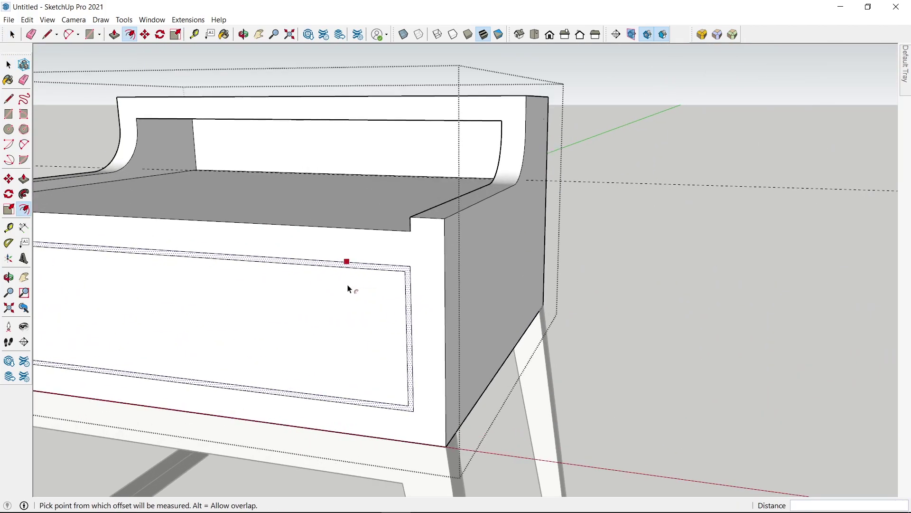
Push the drawer front's 4 mm border ring in 25 mm to form a groove.
{"action": "key", "text": "p"}
{"action": "left_click", "coordinate": [349, 268]}
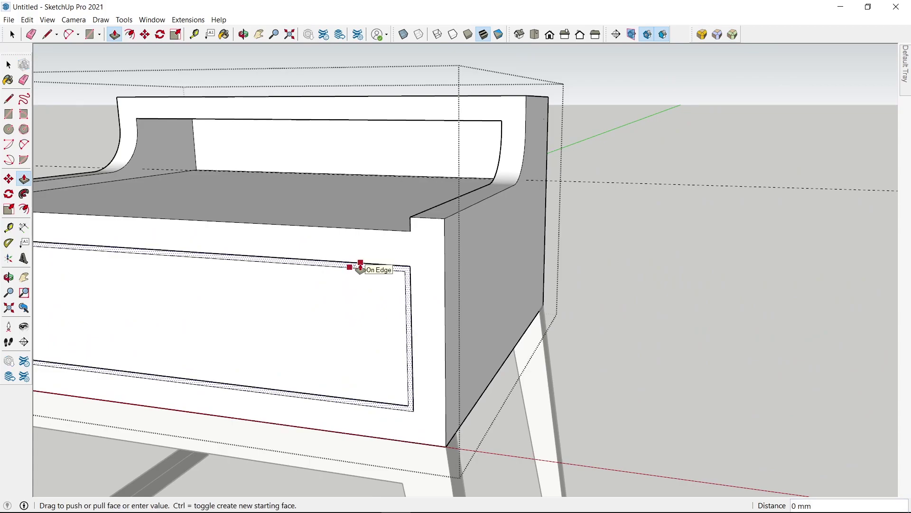
{"action": "key", "text": "Escape"}
{"action": "left_click", "coordinate": [352, 296]}
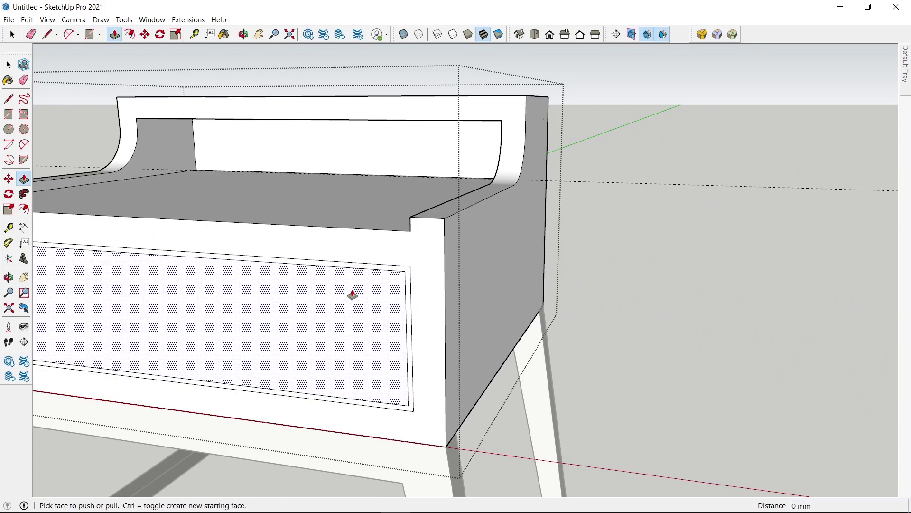
{"action": "type", "text": "25"}
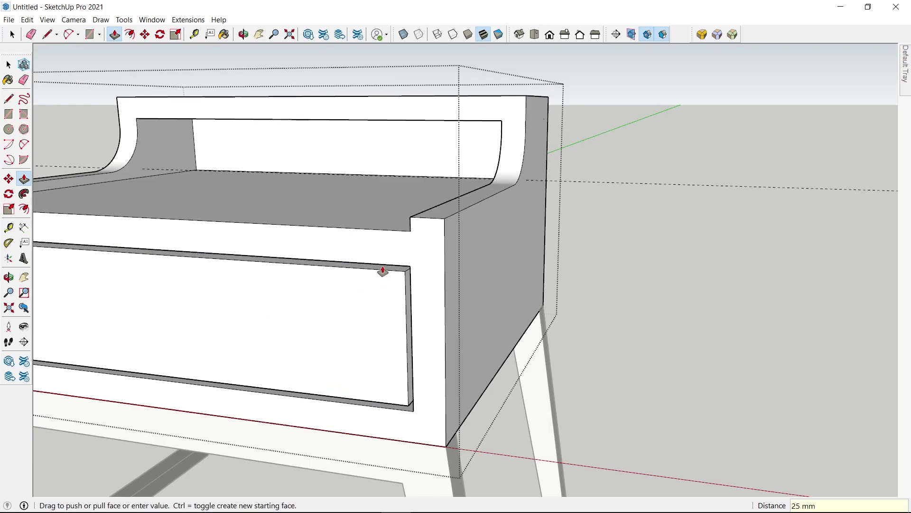
{"action": "key", "text": "Return"}
{"action": "scroll", "coordinate": [383, 271], "scroll_direction": "down", "scroll_amount": 5}
{"action": "key", "text": "space"}
{"action": "left_click", "coordinate": [287, 260]}
Place Tape Measure guides on the drawer front, including one at 60 mm.
{"action": "scroll", "coordinate": [287, 261], "scroll_direction": "up", "scroll_amount": 3}
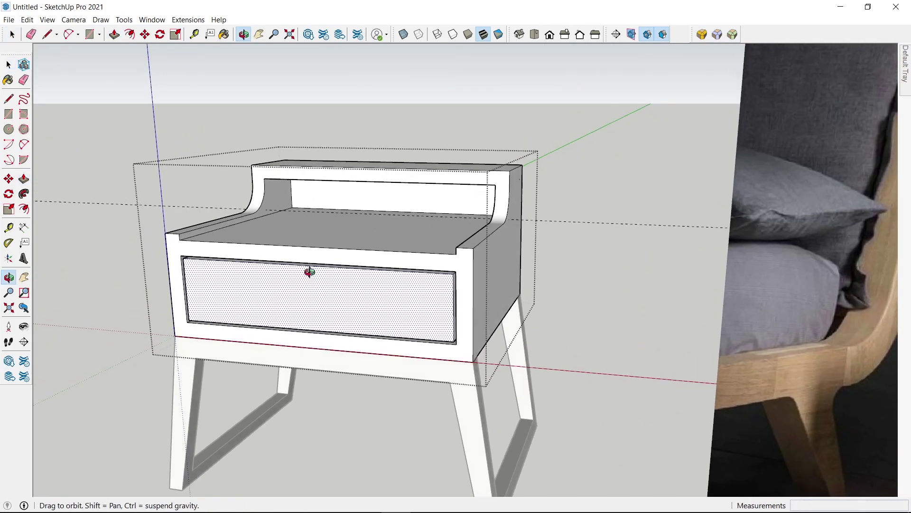
{"action": "key", "text": "t"}
{"action": "left_click", "coordinate": [187, 297]}
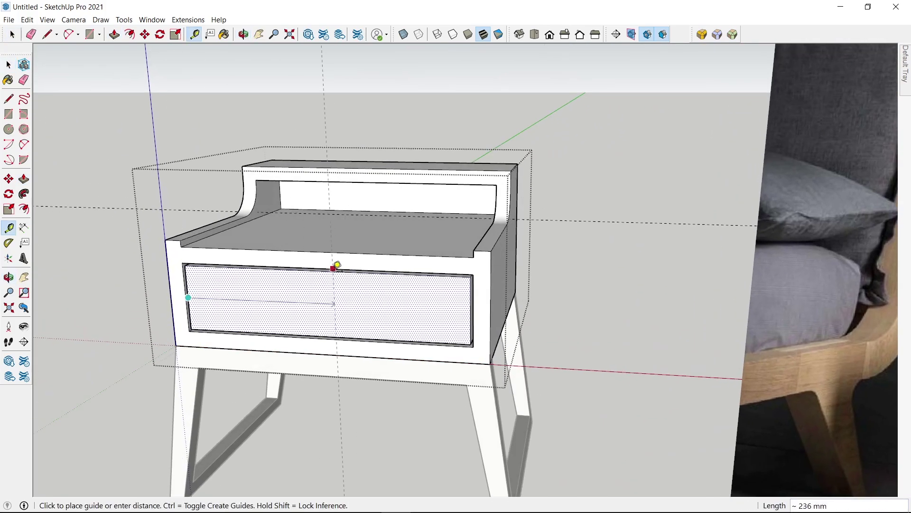
{"action": "left_click", "coordinate": [332, 266]}
{"action": "scroll", "coordinate": [322, 285], "scroll_direction": "down", "scroll_amount": 2}
{"action": "left_click", "coordinate": [321, 301]}
{"action": "type", "text": "60"}
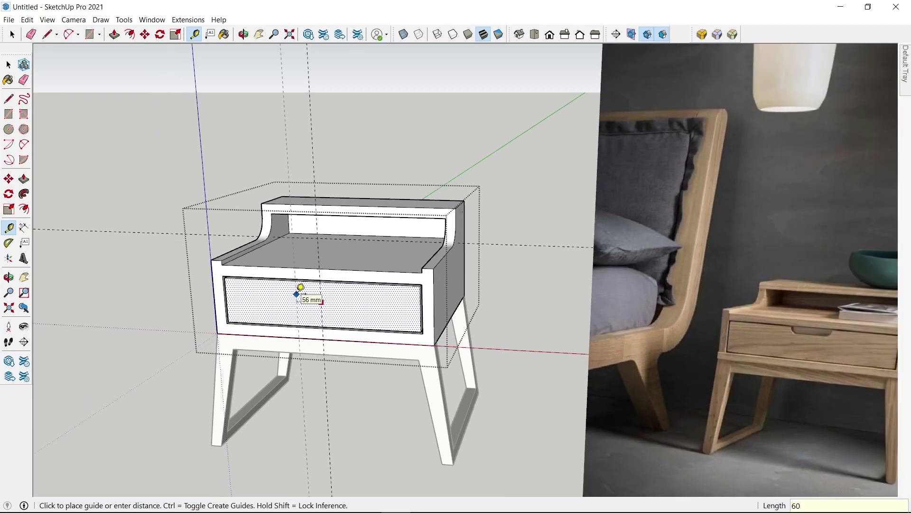
{"action": "key", "text": "Return"}
Add more drawer-front guides, one 37 mm below the top edge.
{"action": "left_click", "coordinate": [321, 295]}
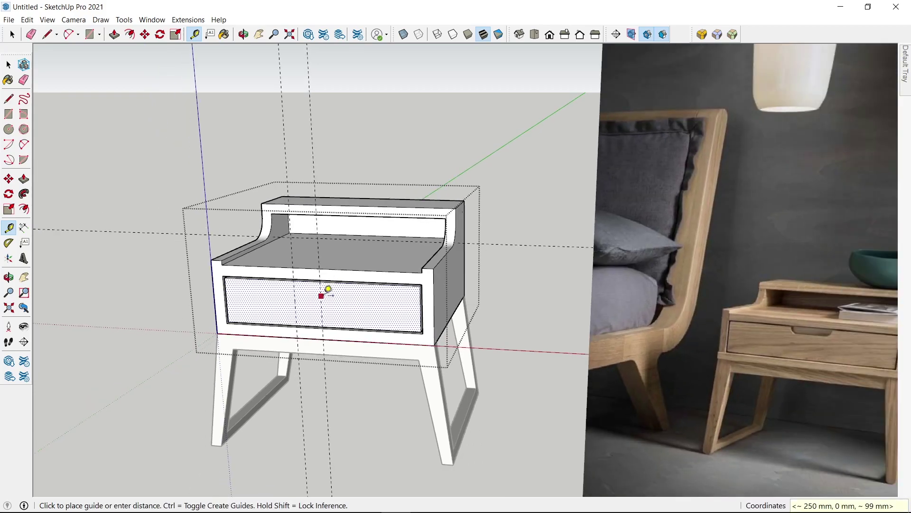
{"action": "left_click", "coordinate": [356, 289]}
{"action": "scroll", "coordinate": [332, 292], "scroll_direction": "up", "scroll_amount": 1}
{"action": "scroll", "coordinate": [328, 285], "scroll_direction": "up", "scroll_amount": 2}
{"action": "left_click", "coordinate": [341, 269]}
{"action": "scroll", "coordinate": [342, 275], "scroll_direction": "down", "scroll_amount": 2}
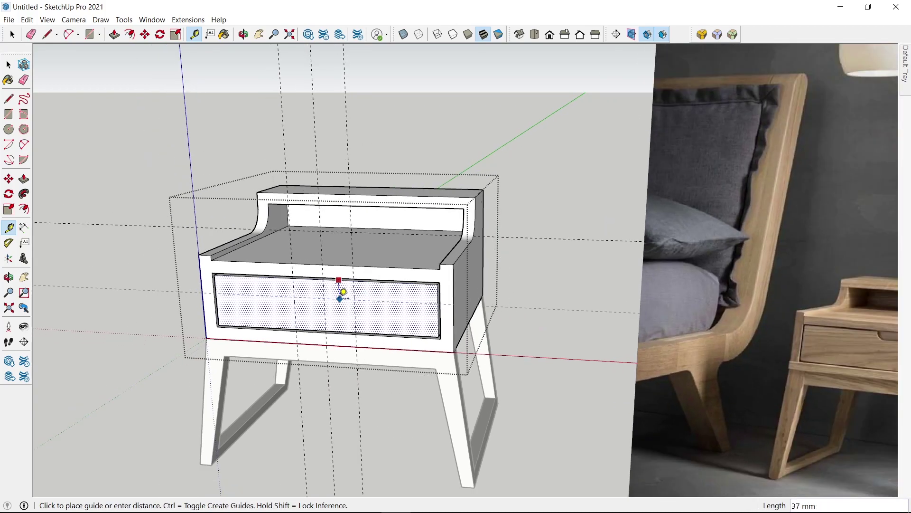
{"action": "left_click", "coordinate": [343, 292]}
{"action": "scroll", "coordinate": [252, 277], "scroll_direction": "up", "scroll_amount": 2}
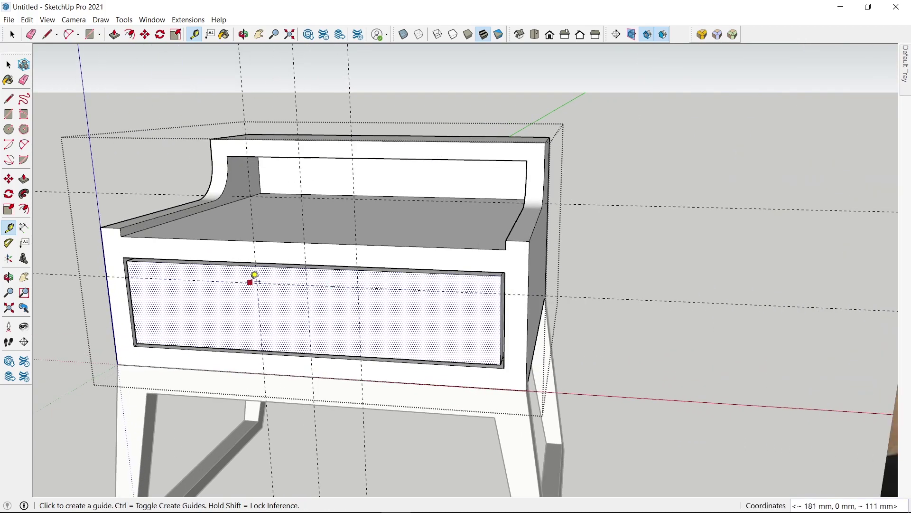
{"action": "scroll", "coordinate": [258, 271], "scroll_direction": "up", "scroll_amount": 2}
Draw a small rectangle at the drawer's top edge and push it 20 mm in.
{"action": "key", "text": "r"}
{"action": "left_click", "coordinate": [256, 263]}
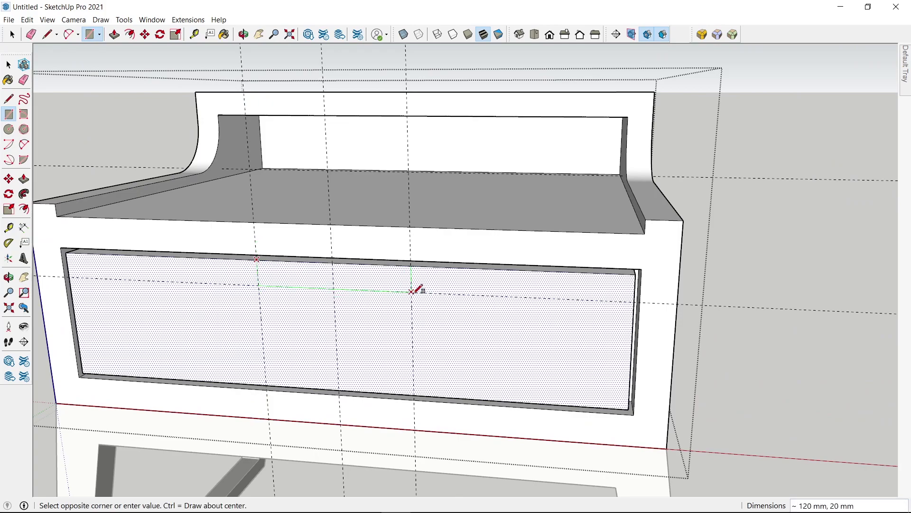
{"action": "left_click", "coordinate": [411, 292]}
{"action": "key", "text": "p"}
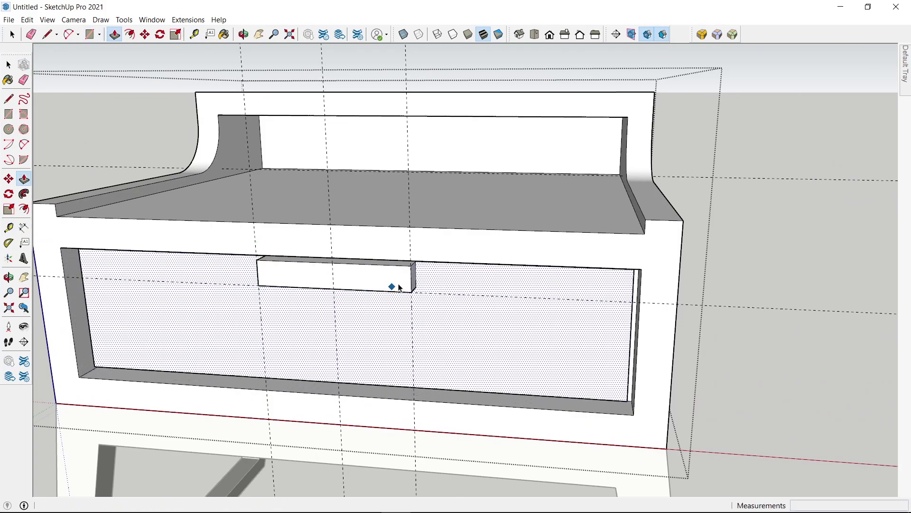
{"action": "left_click", "coordinate": [398, 288]}
{"action": "type", "text": "2"}
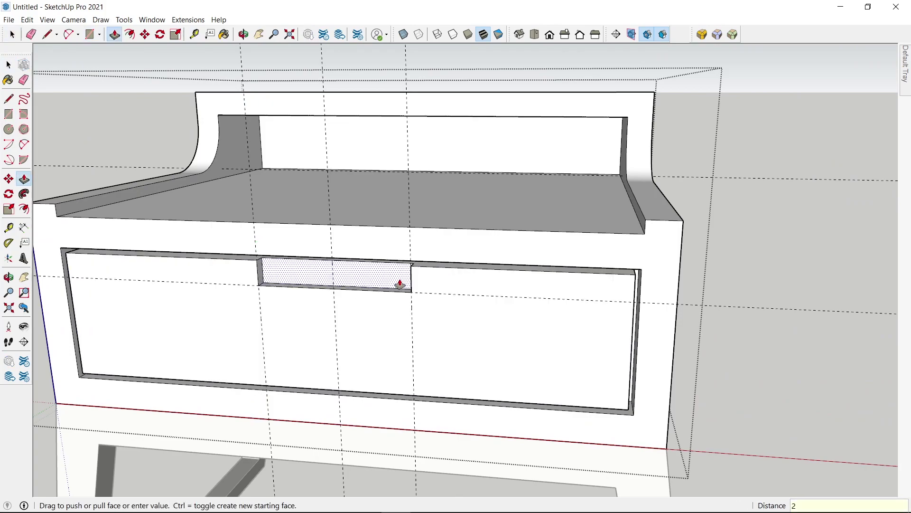
{"action": "type", "text": "0"}
{"action": "key", "text": "Return"}
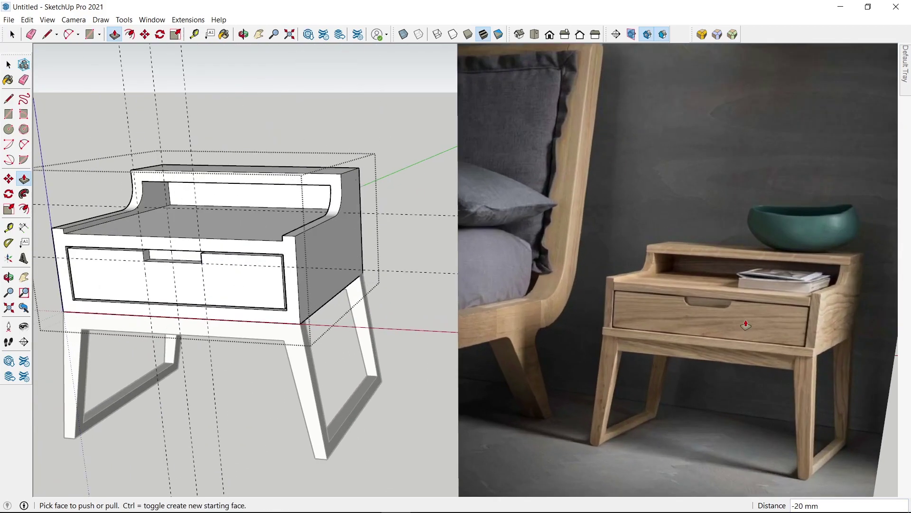
{"action": "key", "text": "space"}
Start RoundCorner on the notch edges with a 15 mm offset.
{"action": "scroll", "coordinate": [120, 257], "scroll_direction": "up", "scroll_amount": 5}
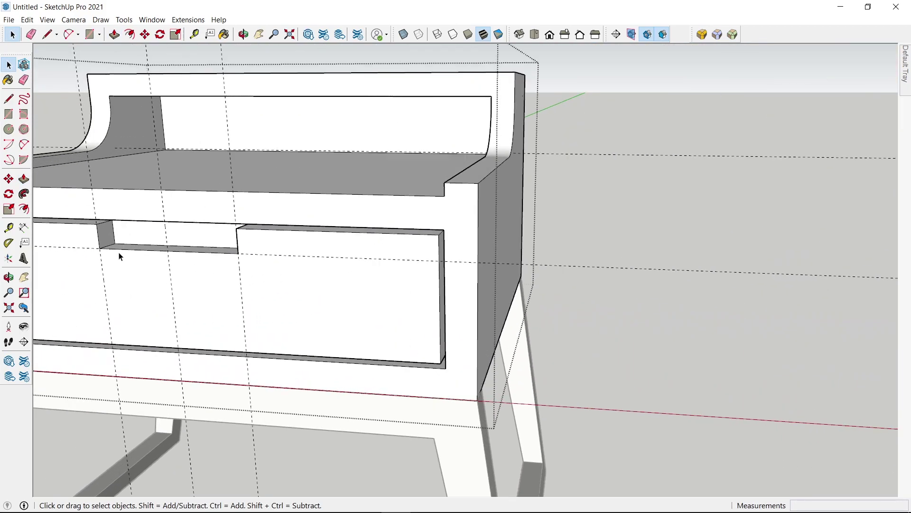
{"action": "mouse_move", "coordinate": [113, 250]}
{"action": "middle_mouse_down"}
{"action": "mouse_move", "coordinate": [237, 292]}
{"action": "mouse_move", "coordinate": [466, 339]}
{"action": "middle_mouse_up"}
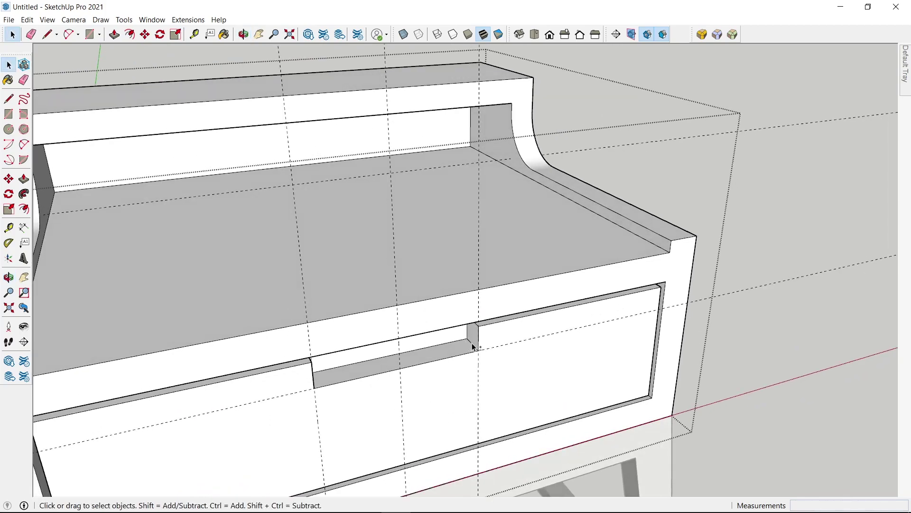
{"action": "left_click", "coordinate": [701, 35]}
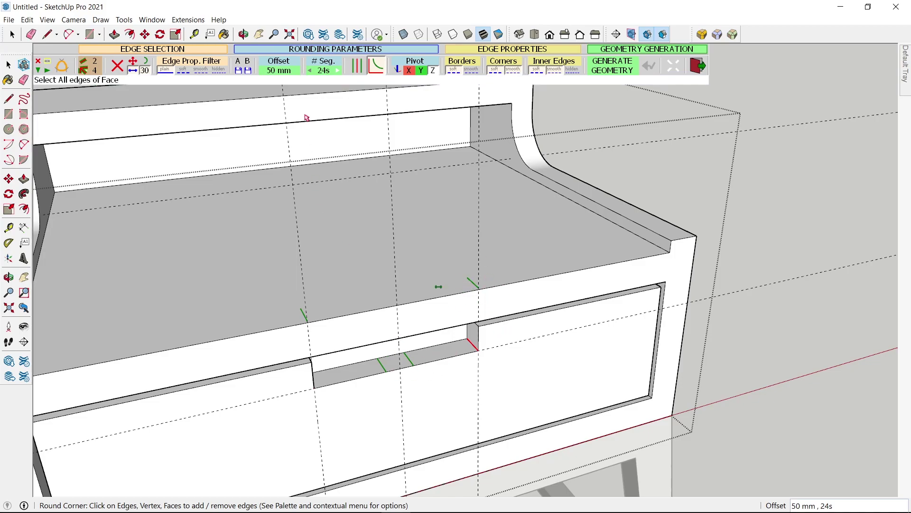
{"action": "left_click", "coordinate": [283, 71]}
{"action": "type", "text": "15"}
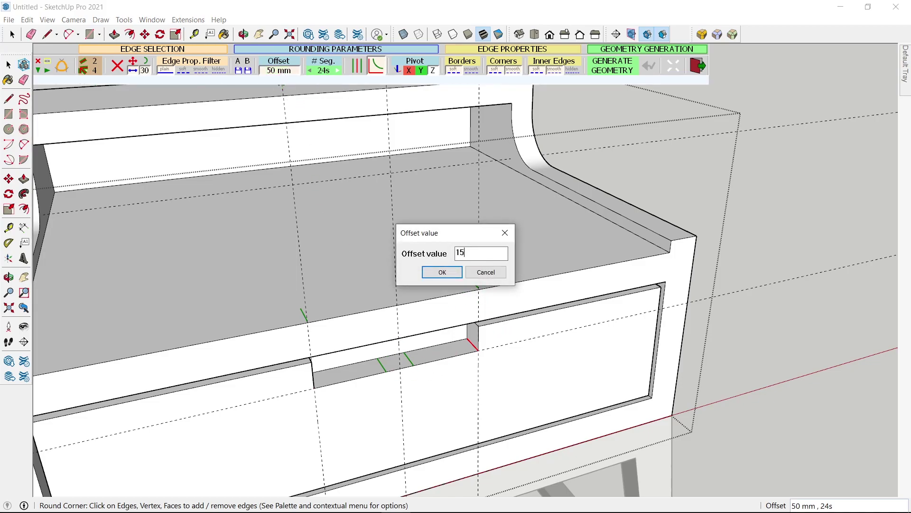
{"action": "key", "text": "Return"}
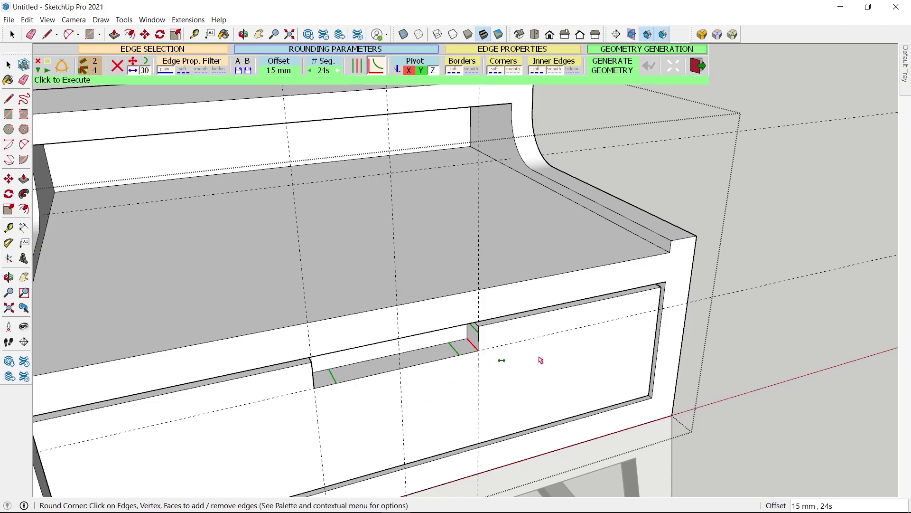
Generate the rounded notch corners and orbit to check the whole nightstand.
{"action": "scroll", "coordinate": [476, 346], "scroll_direction": "up", "scroll_amount": 2}
{"action": "scroll", "coordinate": [476, 333], "scroll_direction": "down", "scroll_amount": 5}
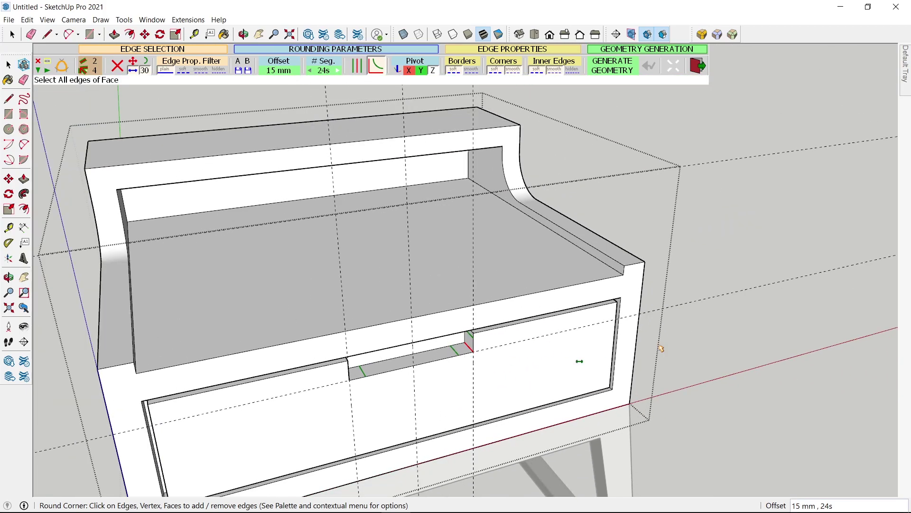
{"action": "double_click", "coordinate": [733, 321]}
{"action": "scroll", "coordinate": [732, 321], "scroll_direction": "down", "scroll_amount": 3}
{"action": "mouse_move", "coordinate": [570, 375]}
{"action": "middle_mouse_down"}
{"action": "mouse_move", "coordinate": [585, 373]}
{"action": "mouse_move", "coordinate": [343, 321]}
{"action": "mouse_move", "coordinate": [369, 326]}
{"action": "middle_mouse_up"}
{"action": "scroll", "coordinate": [581, 378], "scroll_direction": "down", "scroll_amount": 3}
{"action": "scroll", "coordinate": [343, 322], "scroll_direction": "up", "scroll_amount": 2}
{"action": "scroll", "coordinate": [366, 320], "scroll_direction": "down", "scroll_amount": 2}
{"action": "key", "text": "space"}
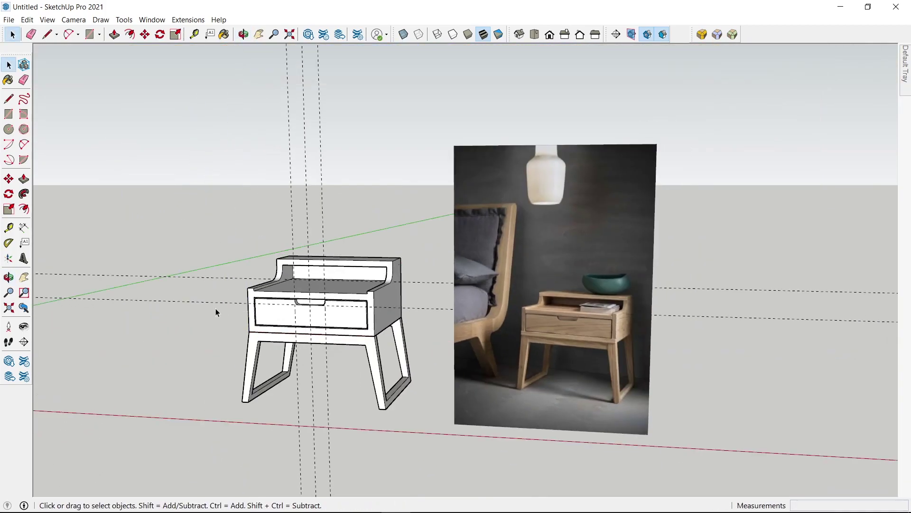
Delete all construction guides with Edit > Delete Guides.
{"action": "left_click", "coordinate": [27, 20]}
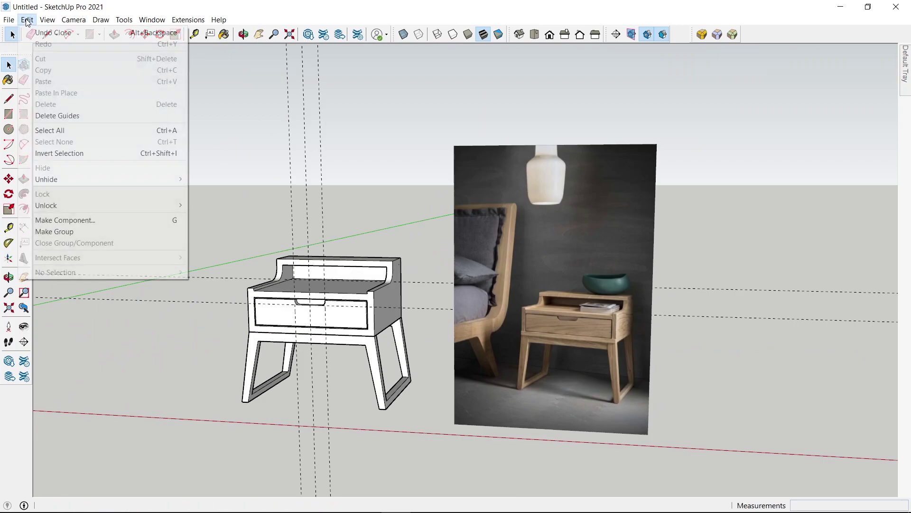
{"action": "left_click", "coordinate": [65, 116]}
{"action": "middle_click_drag", "start_coordinate": [384, 345], "coordinate": [390, 347]}
{"action": "scroll", "coordinate": [391, 348], "scroll_direction": "down", "scroll_amount": 2}
{"action": "scroll", "coordinate": [332, 332], "scroll_direction": "up", "scroll_amount": 4}
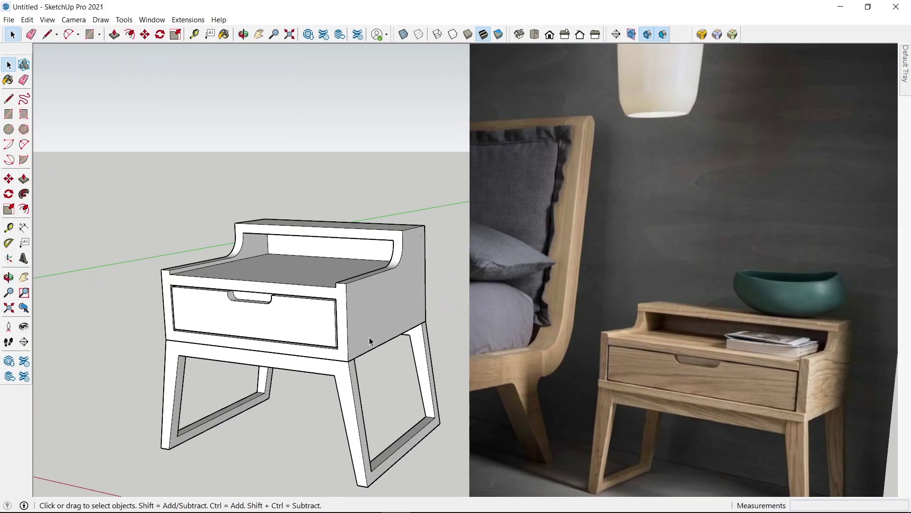
{"action": "scroll", "coordinate": [361, 323], "scroll_direction": "down", "scroll_amount": 3}
{"action": "middle_click_drag", "start_coordinate": [408, 308], "coordinate": [426, 298], "text": "shift"}
{"action": "left_click_drag", "start_coordinate": [426, 298], "coordinate": [433, 289]}
Window-select the whole nightstand and bring up its context menu.
{"action": "key", "text": "space"}
{"action": "left_click", "coordinate": [433, 290]}
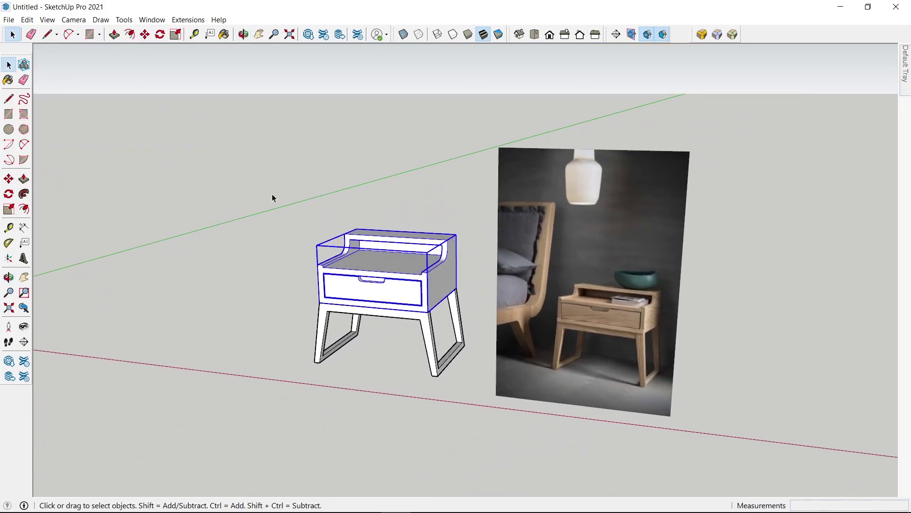
{"action": "left_click_drag", "start_coordinate": [272, 191], "coordinate": [464, 400]}
{"action": "right_click", "coordinate": [414, 313]}
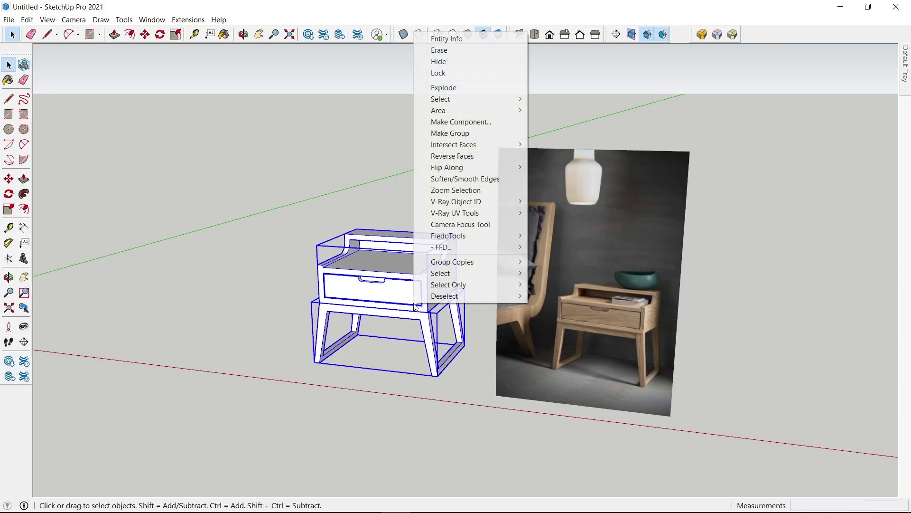
Make Group from the selected cabinet and legs, then orbit to a front view.
{"action": "left_click", "coordinate": [469, 135]}
{"action": "scroll", "coordinate": [397, 259], "scroll_direction": "up", "scroll_amount": 3}
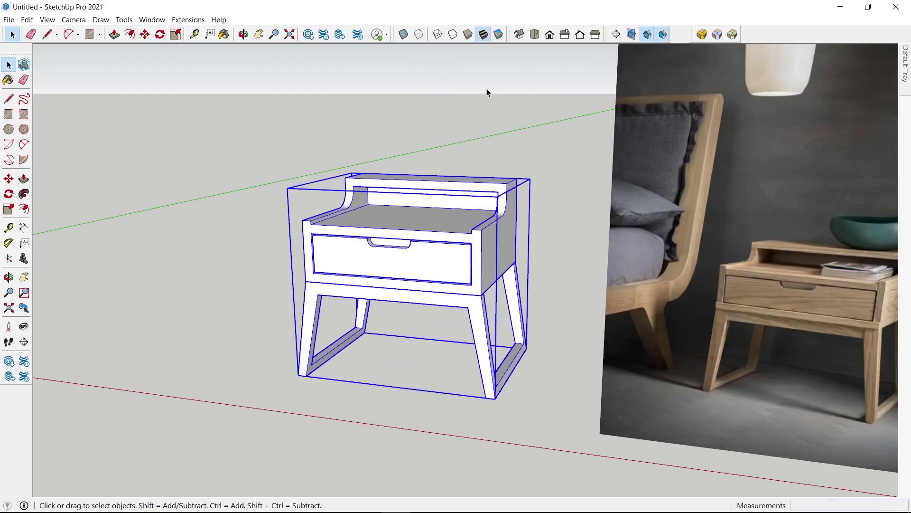
{"action": "scroll", "coordinate": [288, 406], "scroll_direction": "down", "scroll_amount": 3}
{"action": "middle_click_drag", "start_coordinate": [288, 405], "coordinate": [210, 366]}
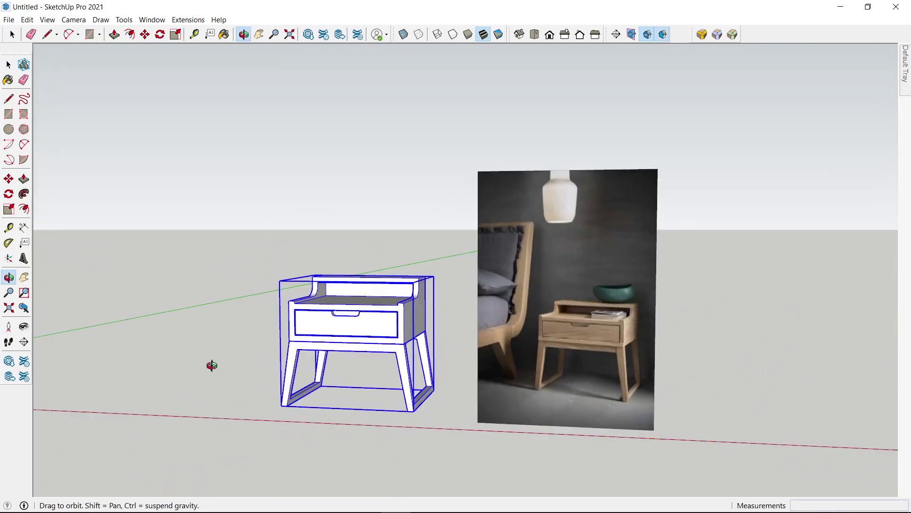
{"action": "scroll", "coordinate": [474, 297], "scroll_direction": "up", "scroll_amount": 4}
{"action": "middle_click_drag", "start_coordinate": [474, 298], "coordinate": [712, 323]}
{"action": "scroll", "coordinate": [522, 304], "scroll_direction": "down", "scroll_amount": 4}
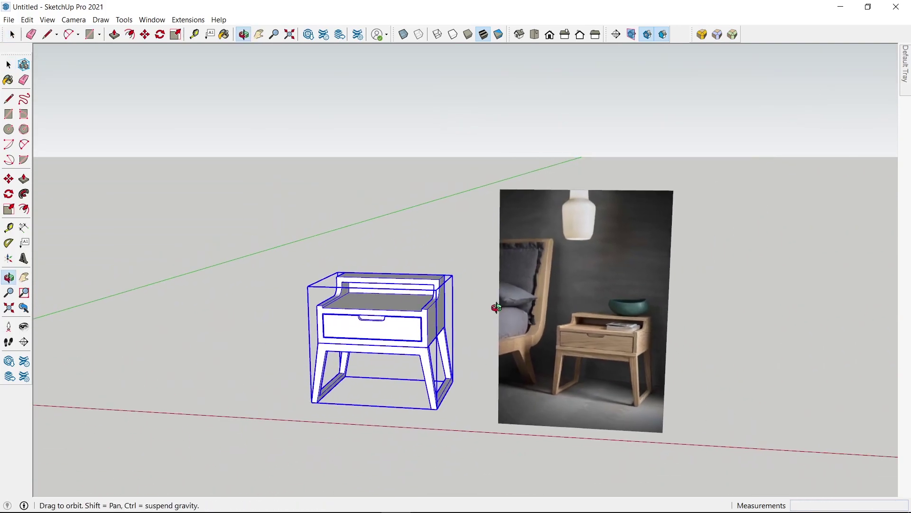
{"action": "left_click", "coordinate": [731, 323]}
{"action": "scroll", "coordinate": [430, 299], "scroll_direction": "up", "scroll_amount": 3}
{"action": "middle_click_drag", "start_coordinate": [430, 299], "coordinate": [448, 297]}
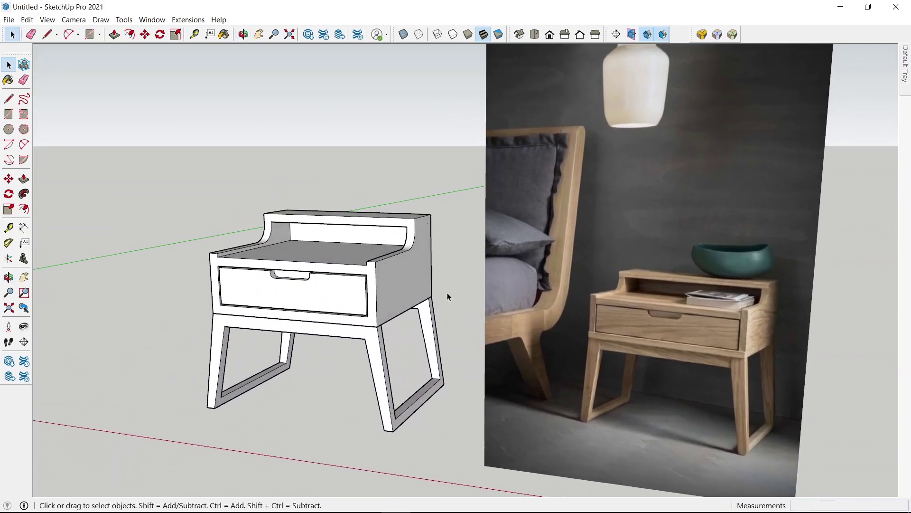
Show the V-Ray for SketchUp toolbar and open the Asset Editor's material list.
{"action": "right_click", "coordinate": [788, 33]}
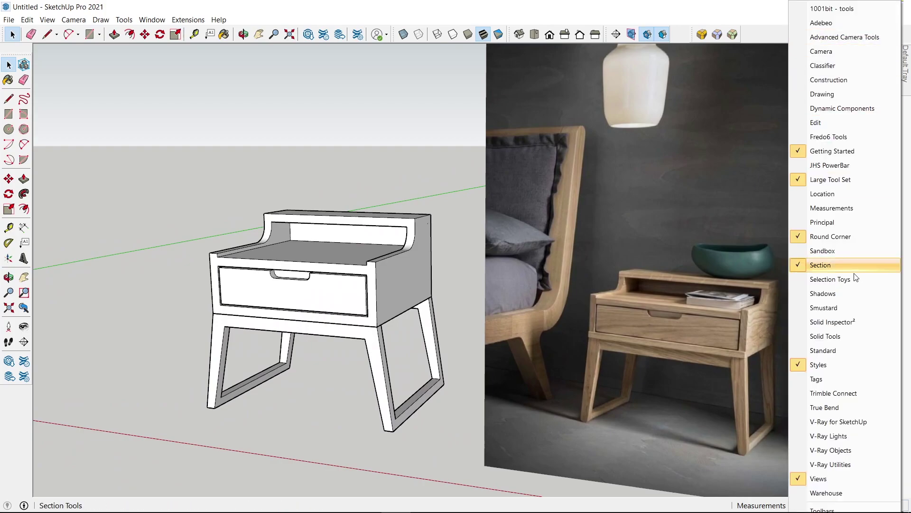
{"action": "left_click", "coordinate": [838, 422]}
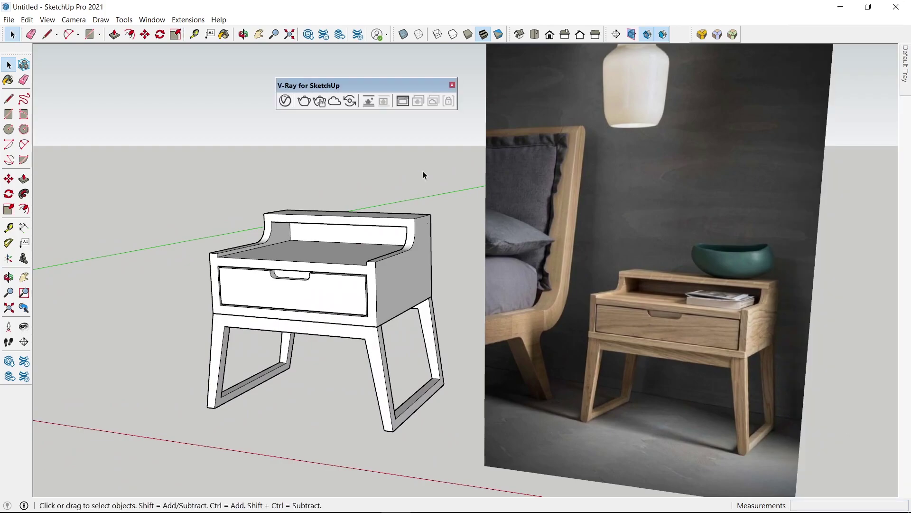
{"action": "left_click", "coordinate": [285, 101]}
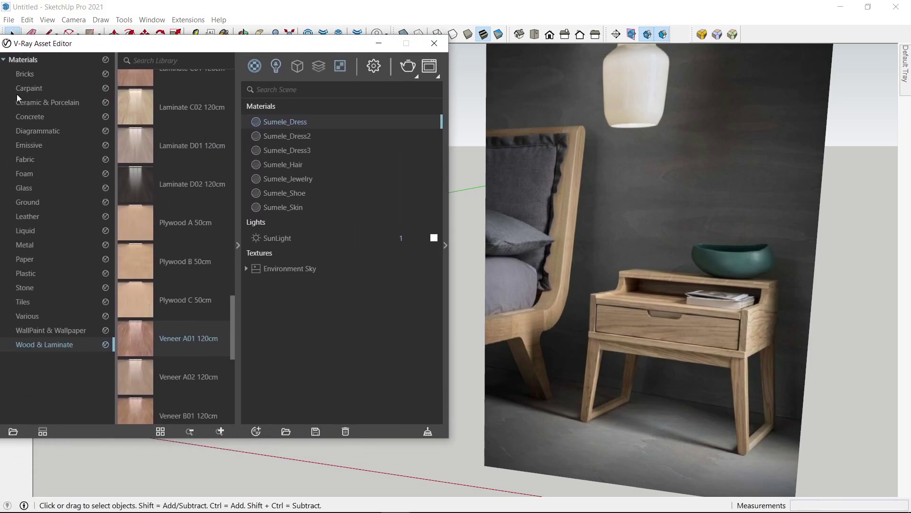
{"action": "left_click", "coordinate": [19, 60]}
{"action": "left_click", "coordinate": [3, 60]}
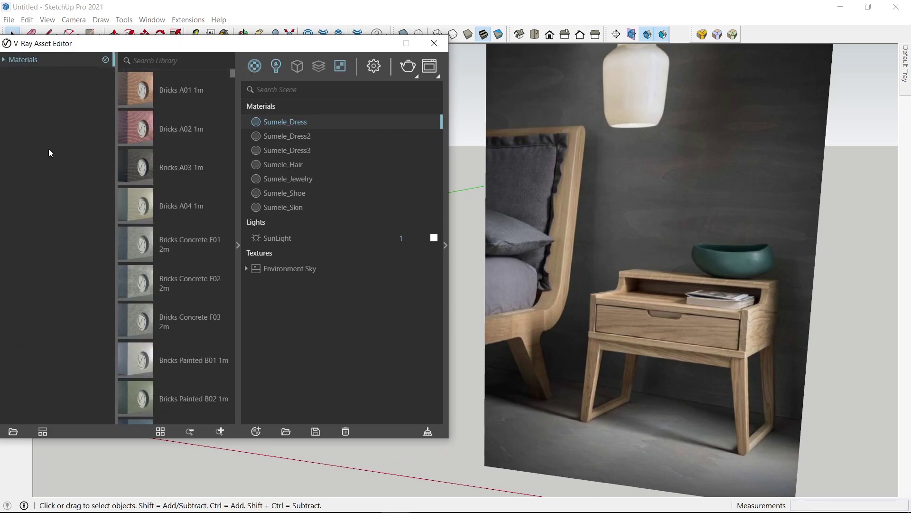
{"action": "left_click", "coordinate": [4, 59]}
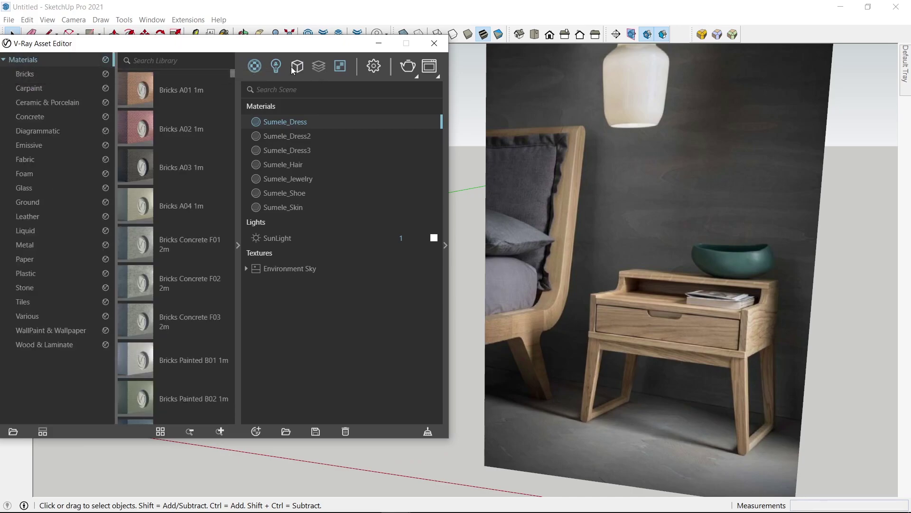
{"action": "left_click", "coordinate": [256, 70]}
Drag Veneer A02 120cm from Wood & Laminate into the scene materials.
{"action": "left_click", "coordinate": [55, 344]}
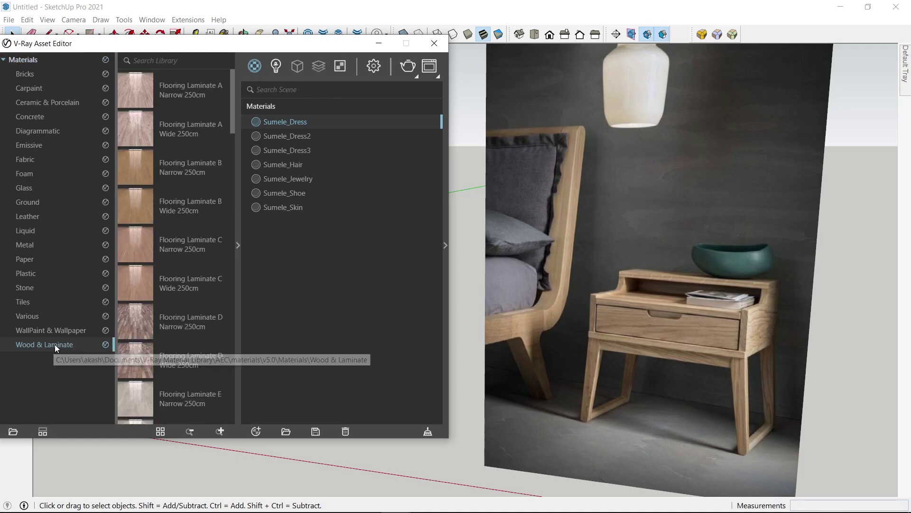
{"action": "scroll", "coordinate": [204, 321], "scroll_direction": "down", "scroll_amount": 2}
{"action": "scroll", "coordinate": [204, 320], "scroll_direction": "down", "scroll_amount": 5}
{"action": "scroll", "coordinate": [204, 321], "scroll_direction": "down", "scroll_amount": 5}
{"action": "scroll", "coordinate": [205, 332], "scroll_direction": "down", "scroll_amount": 3}
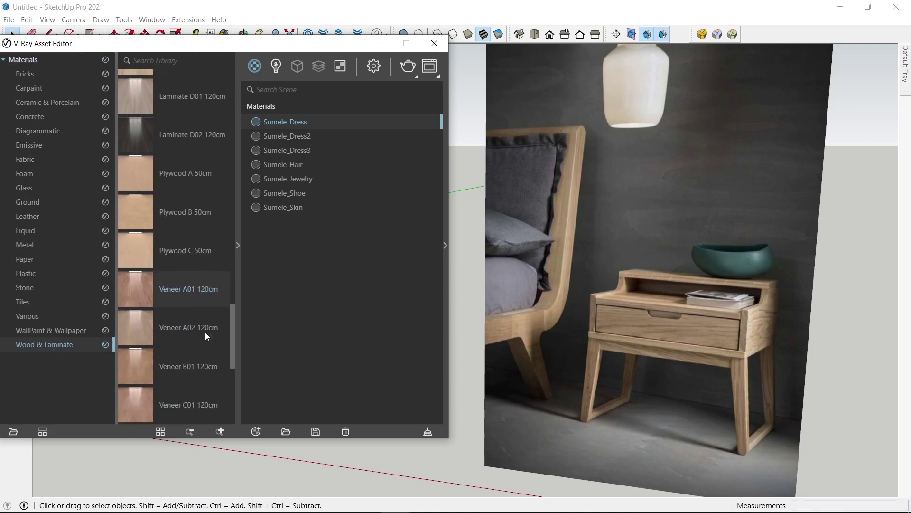
{"action": "scroll", "coordinate": [205, 332], "scroll_direction": "down", "scroll_amount": 2}
{"action": "scroll", "coordinate": [205, 333], "scroll_direction": "down", "scroll_amount": 2}
{"action": "scroll", "coordinate": [206, 333], "scroll_direction": "up", "scroll_amount": 1}
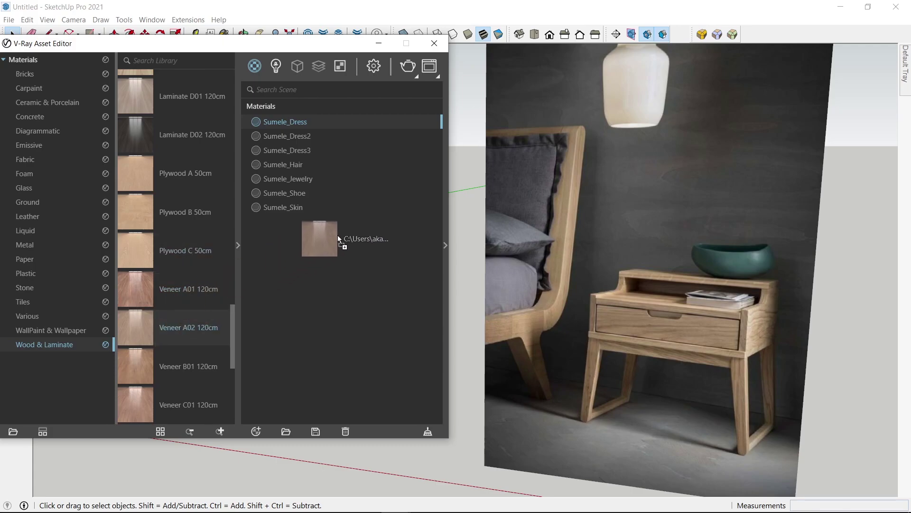
{"action": "left_click_drag", "start_coordinate": [166, 323], "coordinate": [348, 232]}
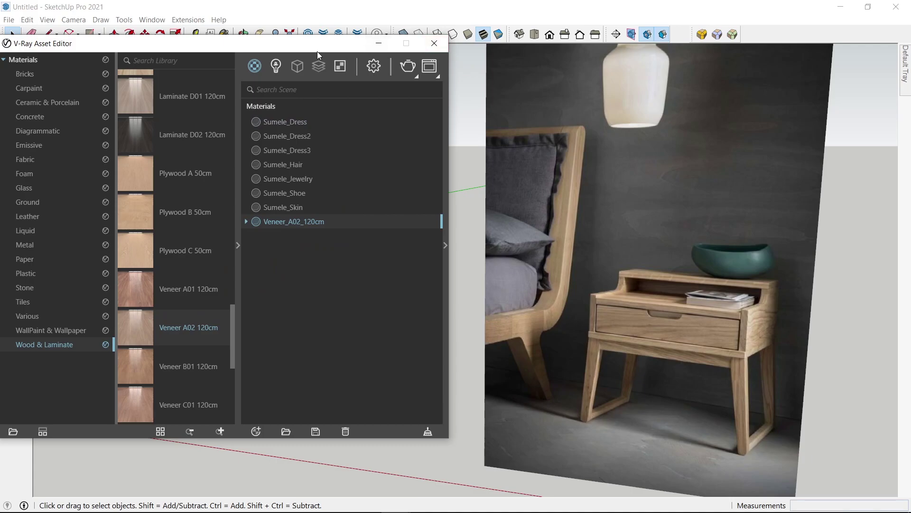
Move the Asset Editor aside and open the nightstand group for editing.
{"action": "left_click_drag", "start_coordinate": [317, 47], "coordinate": [120, 82]}
{"action": "left_click", "coordinate": [345, 296]}
{"action": "double_click", "coordinate": [345, 296]}
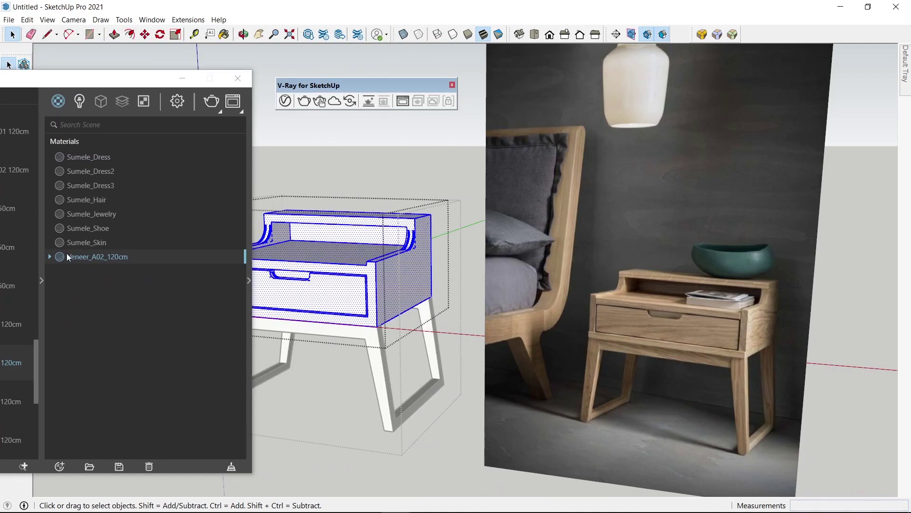
Apply Veneer_A02_120cm to the selected tabletop and minimize the Asset Editor.
{"action": "right_click", "coordinate": [84, 263]}
{"action": "left_click", "coordinate": [126, 282]}
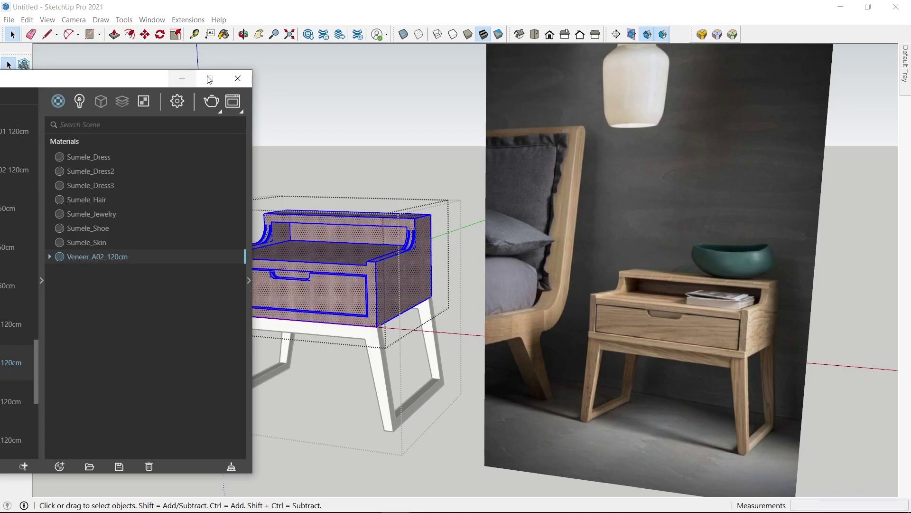
{"action": "left_click", "coordinate": [182, 78]}
{"action": "scroll", "coordinate": [370, 344], "scroll_direction": "up", "scroll_amount": 2}
{"action": "scroll", "coordinate": [370, 345], "scroll_direction": "up", "scroll_amount": 2}
Enter the leg frame group and paint the legs with the veneer.
{"action": "left_click", "coordinate": [370, 344]}
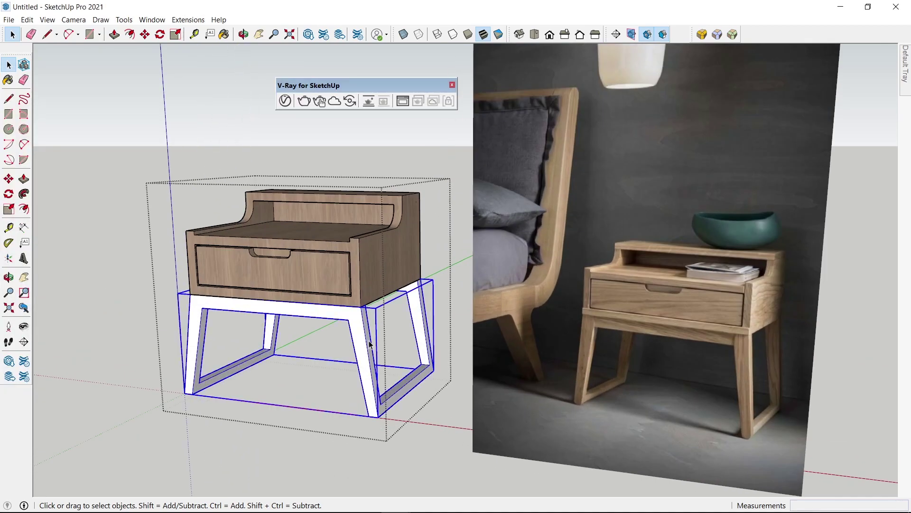
{"action": "double_click", "coordinate": [371, 344]}
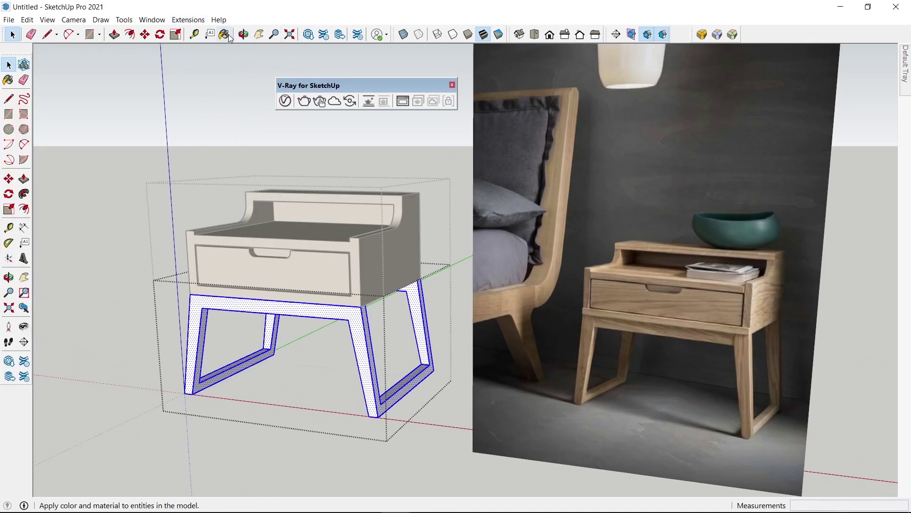
{"action": "left_click", "coordinate": [224, 34]}
{"action": "left_click", "coordinate": [370, 361]}
{"action": "key", "text": "space"}
{"action": "scroll", "coordinate": [361, 342], "scroll_direction": "down", "scroll_amount": 3}
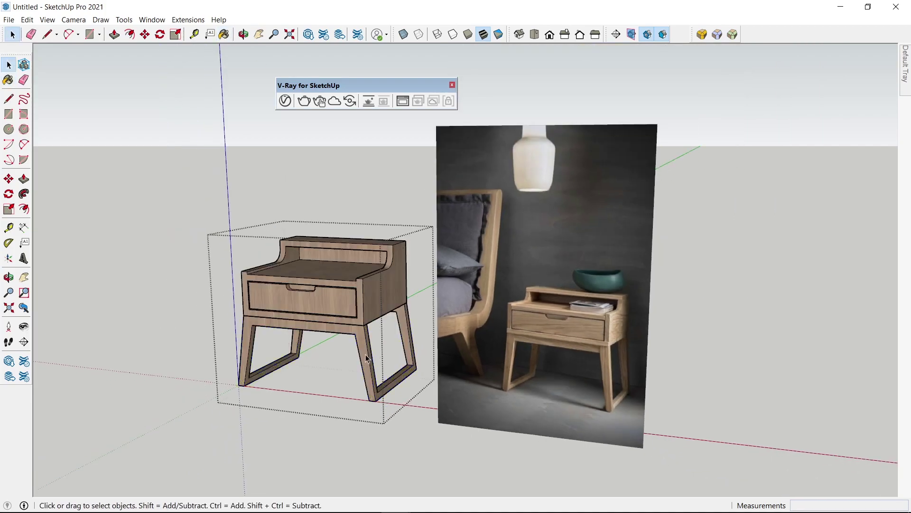
{"action": "middle_click_drag", "start_coordinate": [303, 352], "coordinate": [281, 369]}
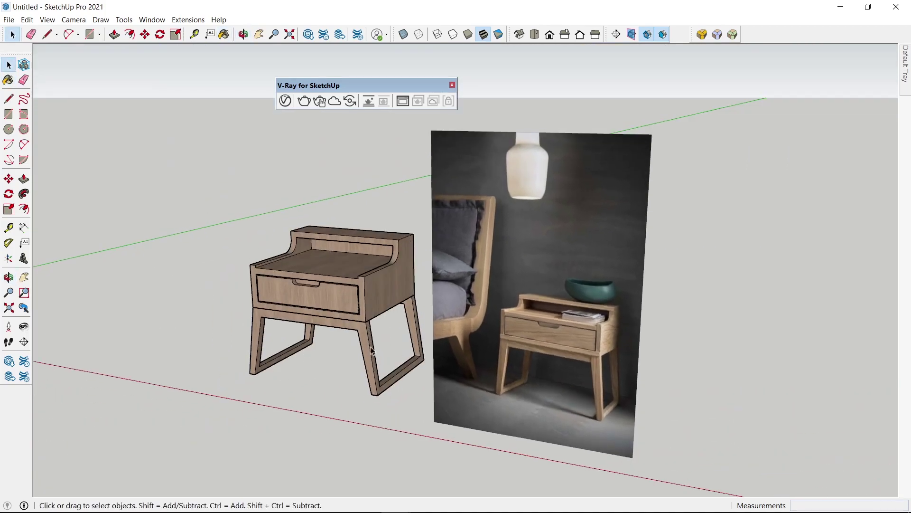
{"action": "scroll", "coordinate": [429, 372], "scroll_direction": "up", "scroll_amount": 2}
{"action": "scroll", "coordinate": [429, 373], "scroll_direction": "up", "scroll_amount": 2}
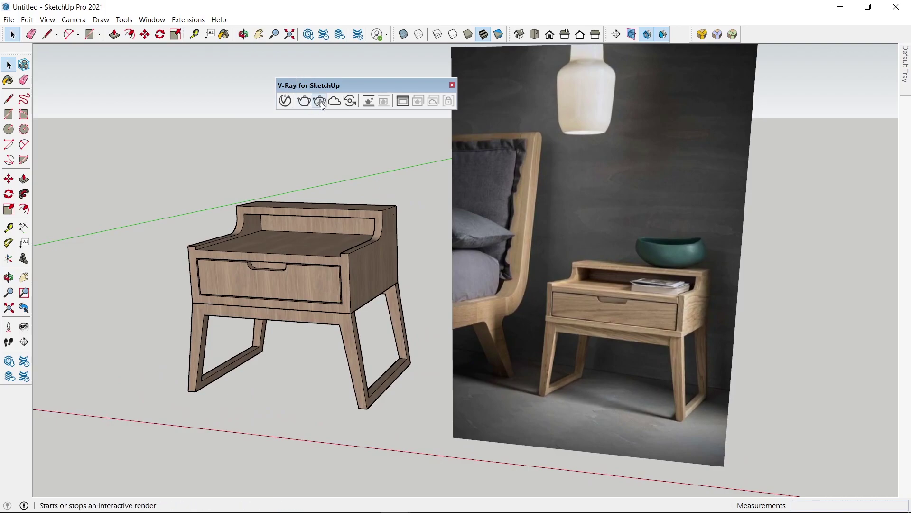
Run a V-Ray interactive render, zoom in the Frame Buffer, then minimize it.
{"action": "left_click", "coordinate": [320, 102]}
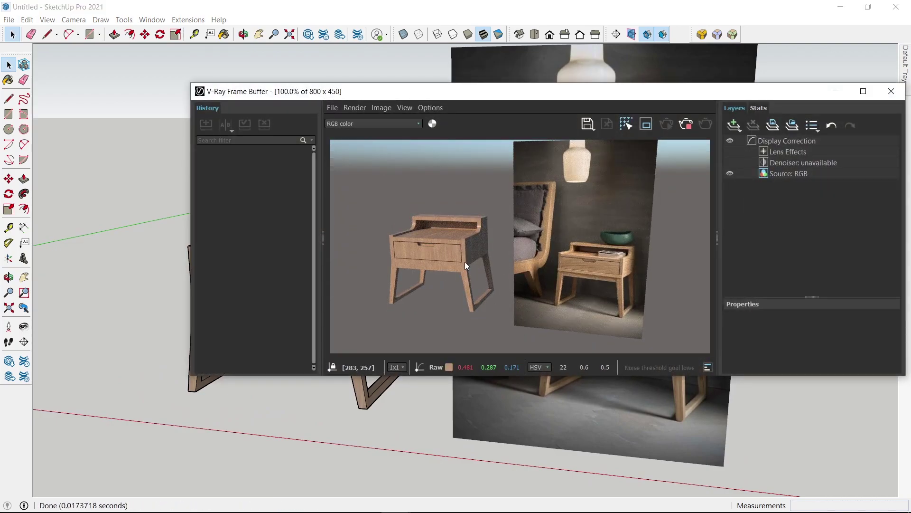
{"action": "scroll", "coordinate": [616, 288], "scroll_direction": "up", "scroll_amount": 3}
{"action": "scroll", "coordinate": [583, 257], "scroll_direction": "down", "scroll_amount": 1}
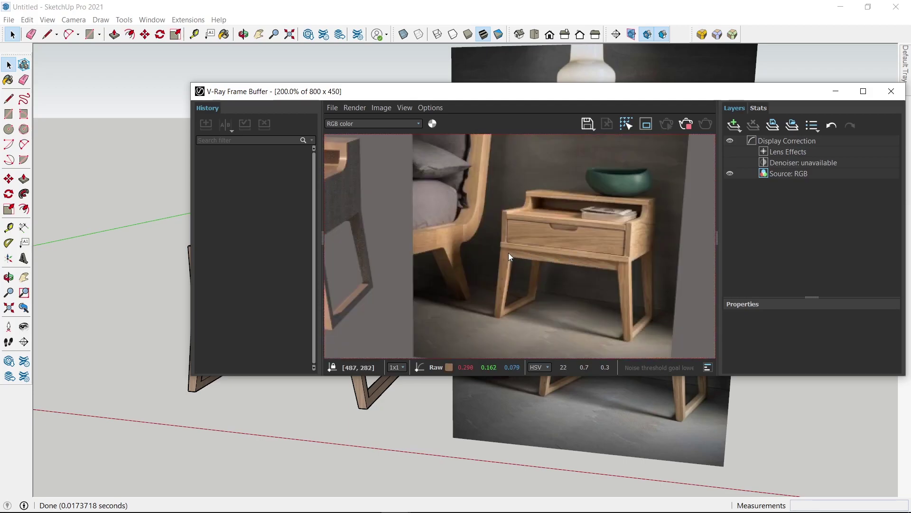
{"action": "scroll", "coordinate": [577, 263], "scroll_direction": "down", "scroll_amount": 3}
{"action": "scroll", "coordinate": [463, 257], "scroll_direction": "up", "scroll_amount": 2}
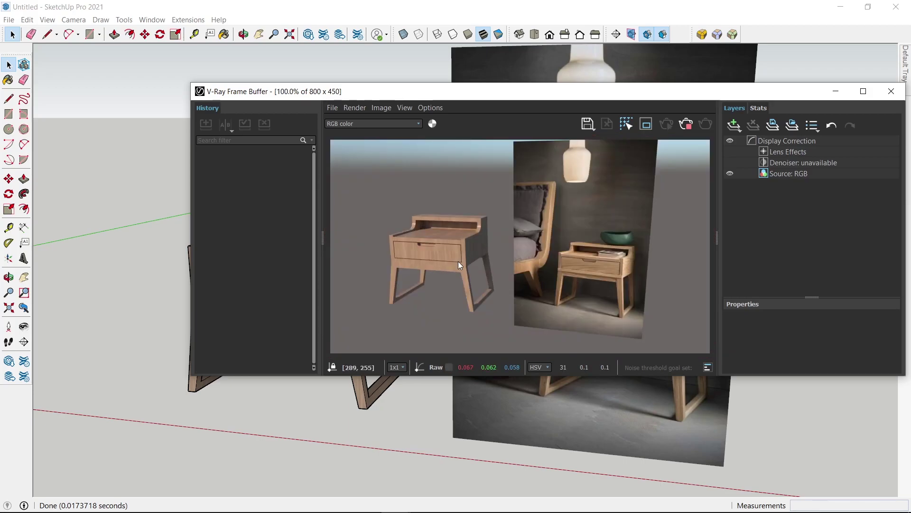
{"action": "left_click", "coordinate": [835, 91]}
Orbit to a high three-quarter view showing the table and the photo.
{"action": "scroll", "coordinate": [321, 332], "scroll_direction": "up", "scroll_amount": 3}
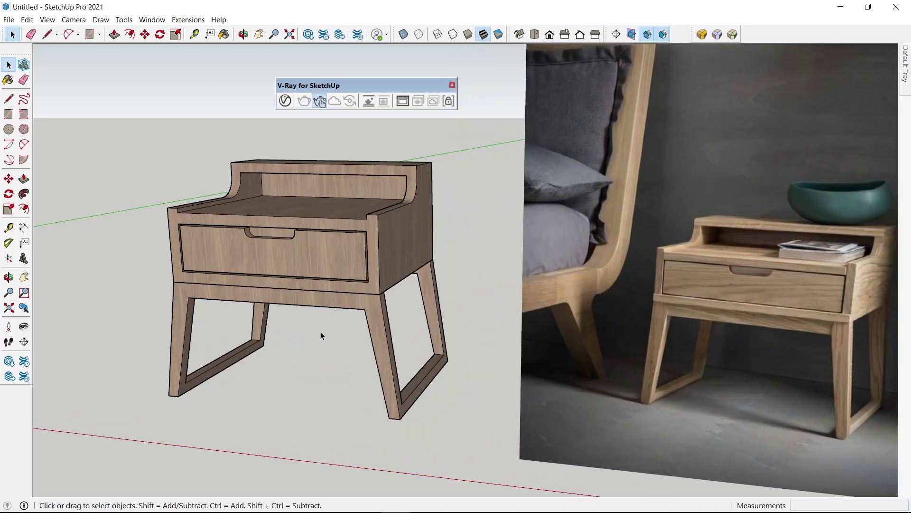
{"action": "scroll", "coordinate": [332, 294], "scroll_direction": "up", "scroll_amount": 3}
{"action": "scroll", "coordinate": [341, 260], "scroll_direction": "up", "scroll_amount": 2}
{"action": "scroll", "coordinate": [341, 259], "scroll_direction": "up", "scroll_amount": 1}
{"action": "mouse_move", "coordinate": [383, 246]}
{"action": "middle_mouse_down"}
{"action": "mouse_move", "coordinate": [310, 358]}
{"action": "mouse_move", "coordinate": [350, 391]}
{"action": "mouse_move", "coordinate": [373, 373]}
{"action": "middle_mouse_up"}
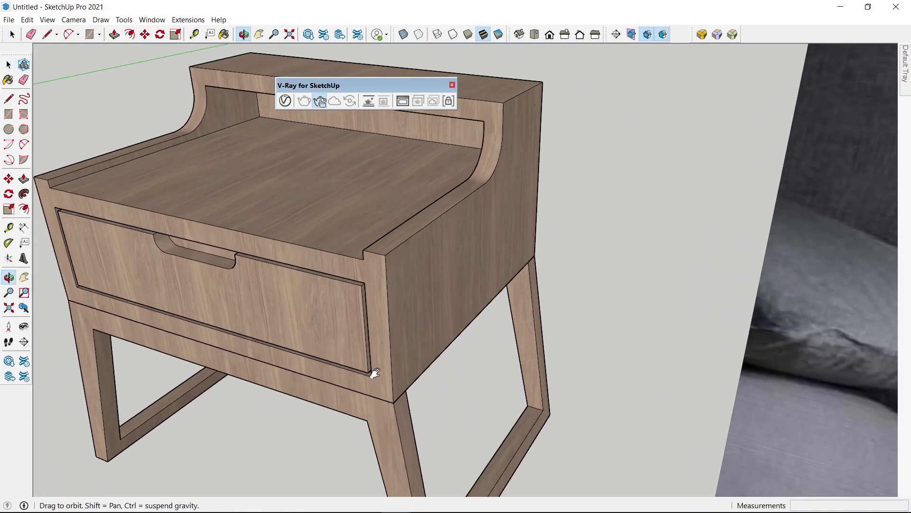
{"action": "scroll", "coordinate": [408, 371], "scroll_direction": "down", "scroll_amount": 2}
{"action": "scroll", "coordinate": [409, 368], "scroll_direction": "down", "scroll_amount": 2}
{"action": "scroll", "coordinate": [409, 367], "scroll_direction": "down", "scroll_amount": 2}
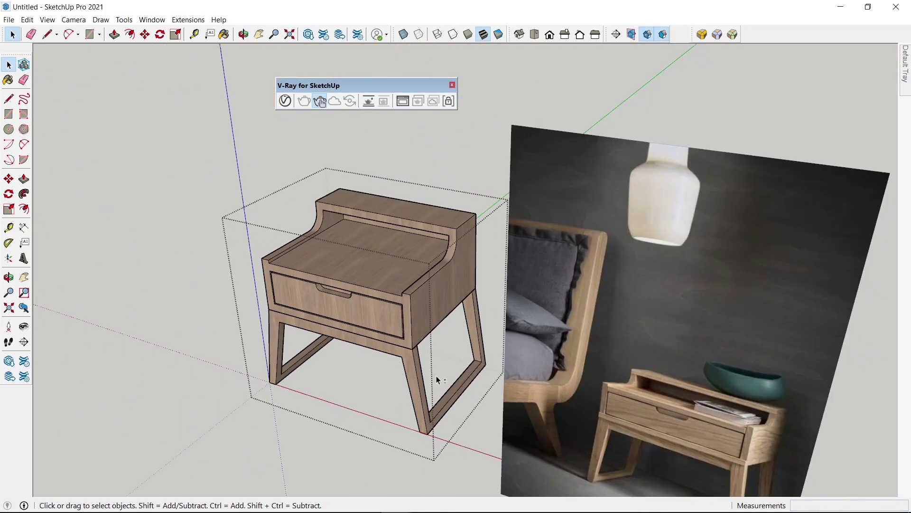
{"action": "mouse_move", "coordinate": [437, 375]}
{"action": "middle_mouse_down"}
{"action": "mouse_move", "coordinate": [369, 343]}
{"action": "mouse_move", "coordinate": [534, 368]}
{"action": "mouse_move", "coordinate": [535, 271]}
{"action": "middle_mouse_up"}
{"action": "scroll", "coordinate": [371, 336], "scroll_direction": "down", "scroll_amount": 3}
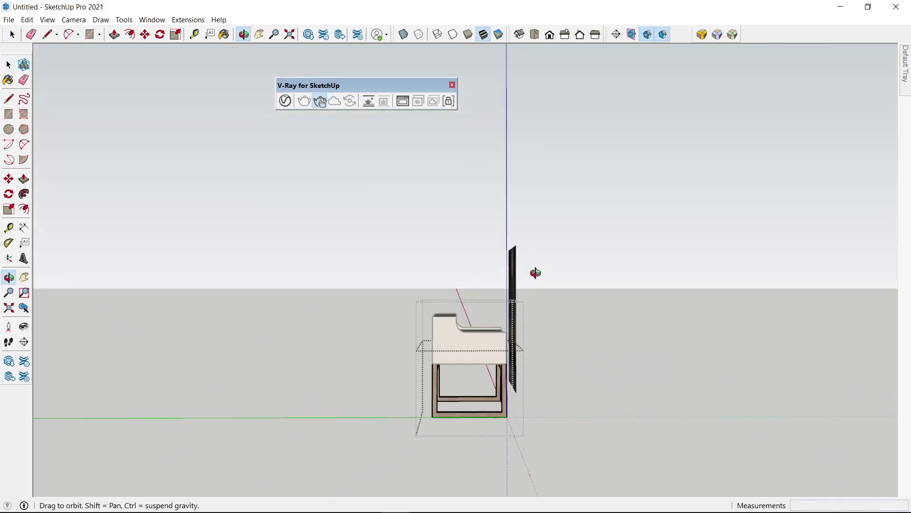
{"action": "scroll", "coordinate": [538, 437], "scroll_direction": "up", "scroll_amount": 1}
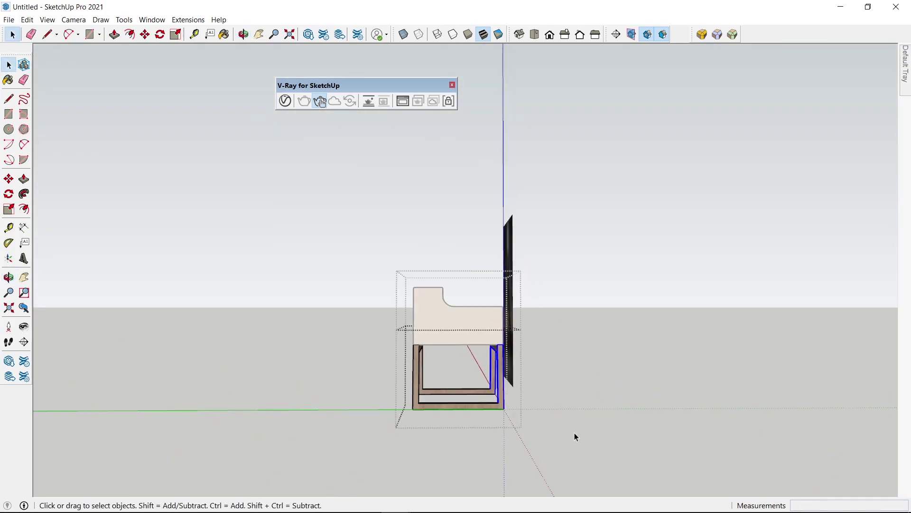
Move the leg frame slightly to a new position.
{"action": "key", "text": "m"}
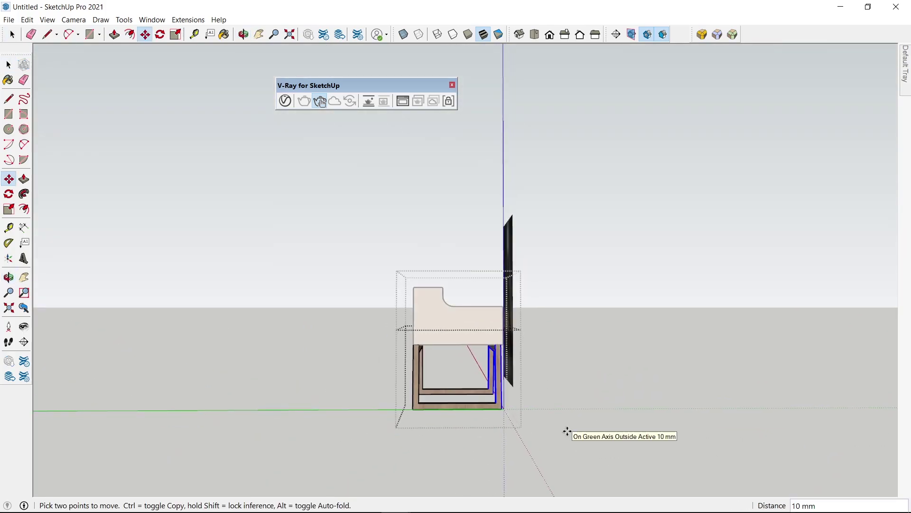
{"action": "left_click", "coordinate": [568, 431]}
{"action": "left_click", "coordinate": [524, 419]}
{"action": "mouse_move", "coordinate": [613, 386]}
{"action": "middle_mouse_down"}
{"action": "mouse_move", "coordinate": [478, 403]}
{"action": "mouse_move", "coordinate": [271, 409]}
{"action": "mouse_move", "coordinate": [708, 376]}
{"action": "mouse_move", "coordinate": [591, 353]}
{"action": "middle_mouse_up"}
{"action": "key", "text": "space"}
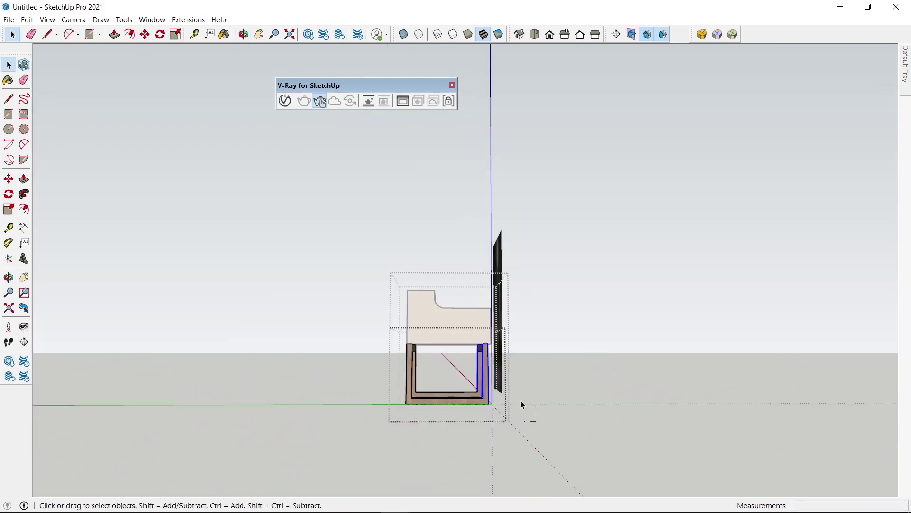
Window-select the right leg of the leg frame.
{"action": "left_click", "coordinate": [474, 313]}
{"action": "left_click_drag", "start_coordinate": [539, 453], "coordinate": [452, 283]}
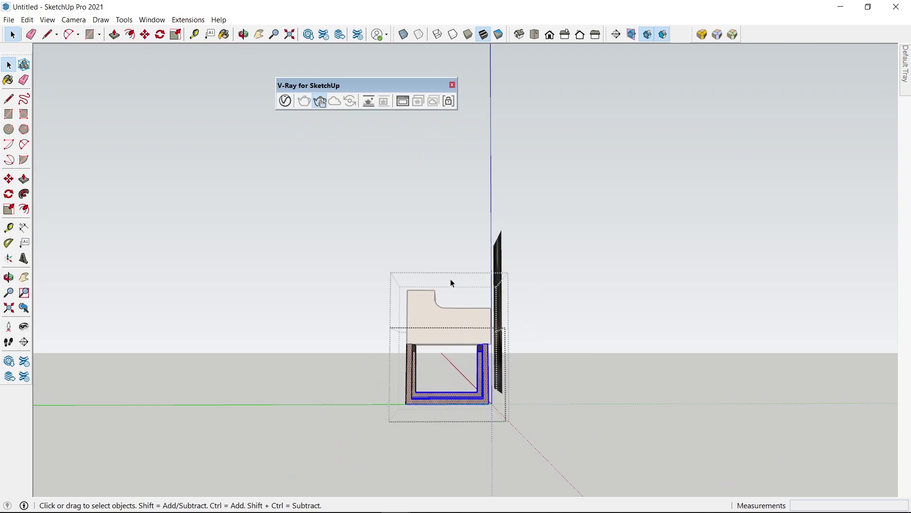
{"action": "left_click_drag", "start_coordinate": [570, 427], "coordinate": [453, 285]}
{"action": "mouse_move", "coordinate": [567, 474]}
{"action": "left_mouse_down"}
{"action": "mouse_move", "coordinate": [465, 288]}
{"action": "mouse_move", "coordinate": [463, 324]}
{"action": "left_mouse_up"}
{"action": "scroll", "coordinate": [457, 400], "scroll_direction": "up", "scroll_amount": 3}
{"action": "scroll", "coordinate": [457, 401], "scroll_direction": "up", "scroll_amount": 2}
{"action": "left_click_drag", "start_coordinate": [574, 438], "coordinate": [488, 442]}
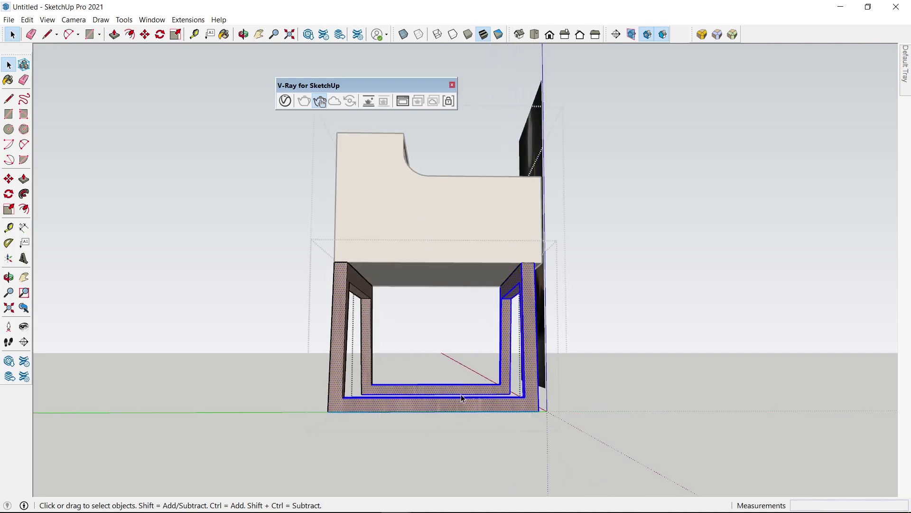
{"action": "left_click_drag", "start_coordinate": [436, 200], "coordinate": [620, 451]}
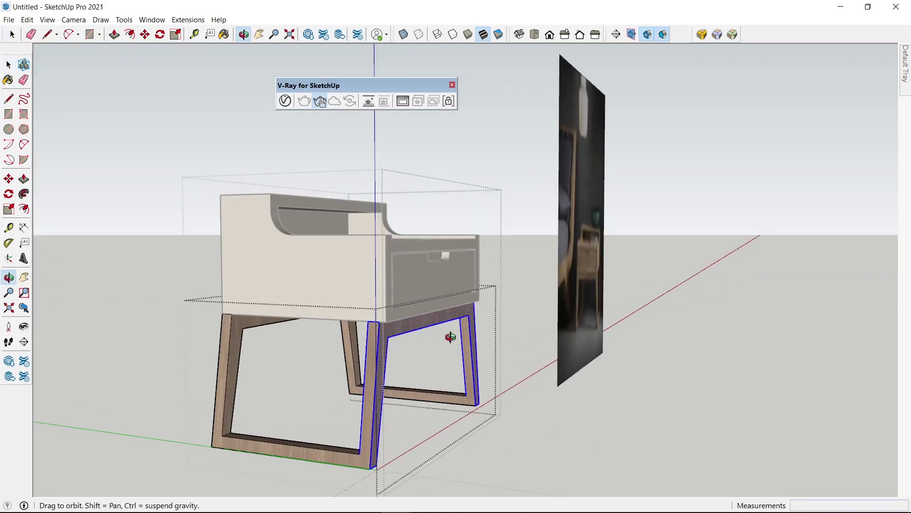
Orbit and zoom to inspect the veneered table from several angles.
{"action": "middle_click_drag", "start_coordinate": [508, 323], "coordinate": [351, 404]}
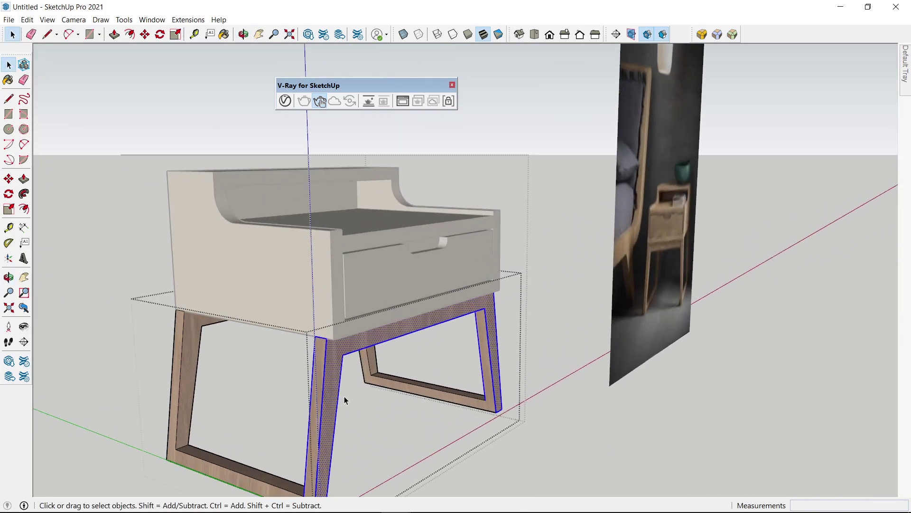
{"action": "scroll", "coordinate": [345, 406], "scroll_direction": "down", "scroll_amount": 2}
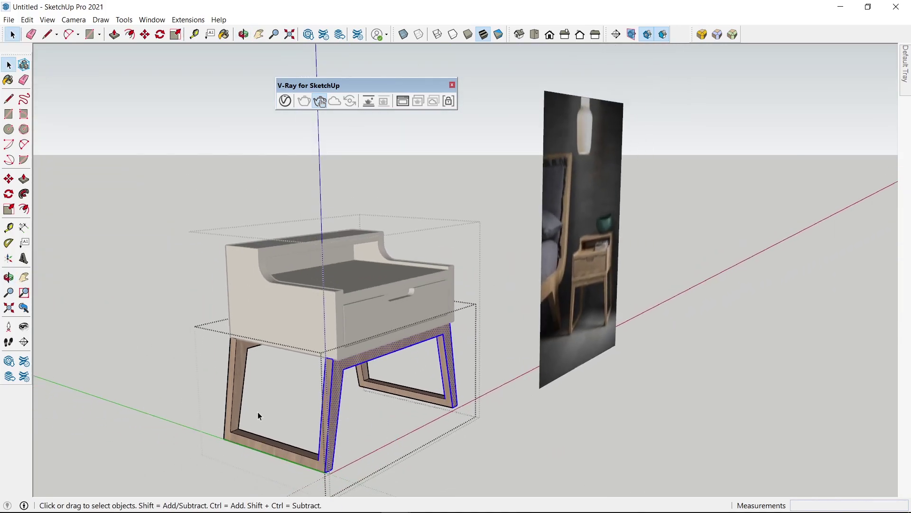
{"action": "mouse_move", "coordinate": [355, 443]}
{"action": "middle_mouse_down"}
{"action": "mouse_move", "coordinate": [427, 312]}
{"action": "mouse_move", "coordinate": [496, 231]}
{"action": "middle_mouse_up"}
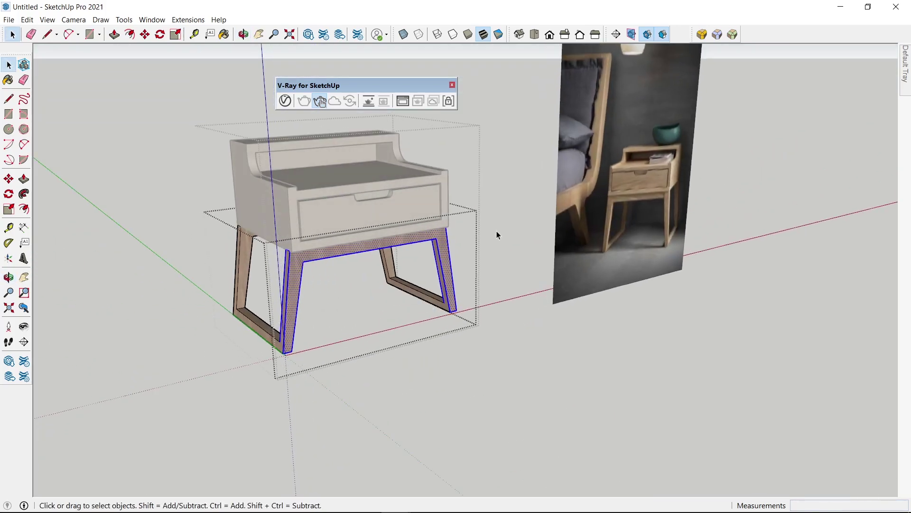
{"action": "scroll", "coordinate": [445, 240], "scroll_direction": "up", "scroll_amount": 3}
{"action": "scroll", "coordinate": [475, 252], "scroll_direction": "up", "scroll_amount": 2}
{"action": "scroll", "coordinate": [512, 275], "scroll_direction": "down", "scroll_amount": 3}
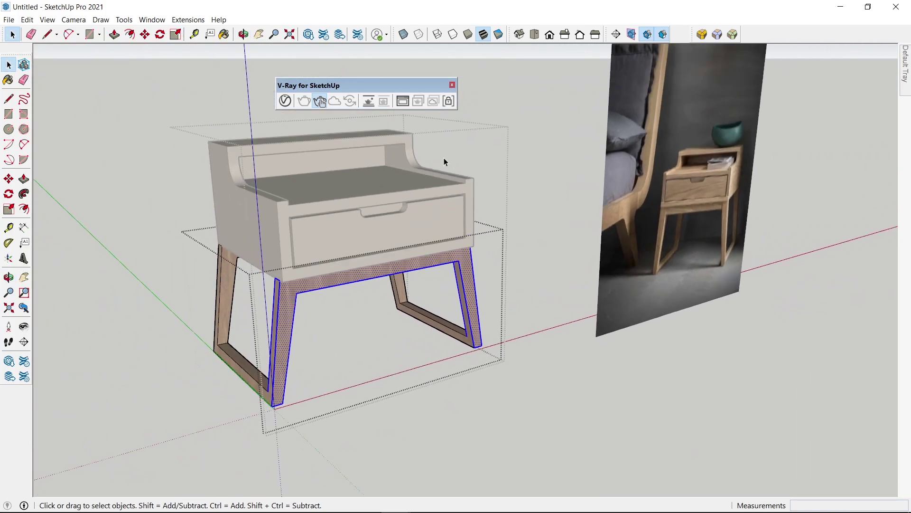
{"action": "mouse_move", "coordinate": [444, 162]}
{"action": "middle_mouse_down"}
{"action": "mouse_move", "coordinate": [403, 286]}
{"action": "mouse_move", "coordinate": [629, 201]}
{"action": "mouse_move", "coordinate": [407, 315]}
{"action": "mouse_move", "coordinate": [499, 297]}
{"action": "mouse_move", "coordinate": [299, 325]}
{"action": "mouse_move", "coordinate": [383, 286]}
{"action": "mouse_move", "coordinate": [332, 313]}
{"action": "middle_mouse_up"}
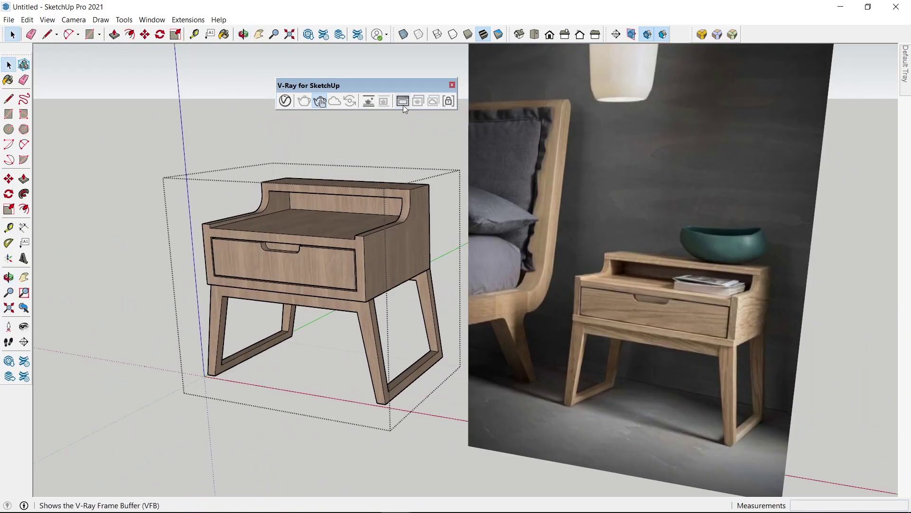
Reopen the V-Ray Frame Buffer showing the 800 × 450 render.
{"action": "left_click", "coordinate": [403, 101]}
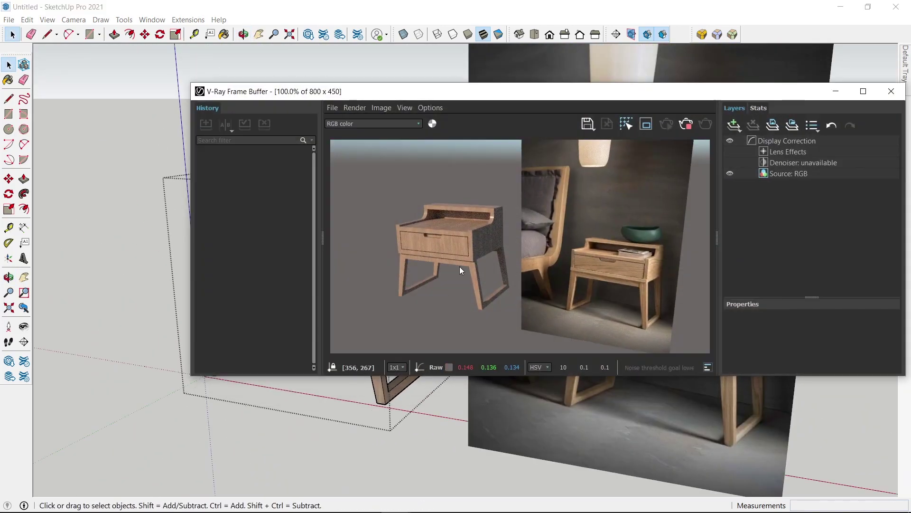